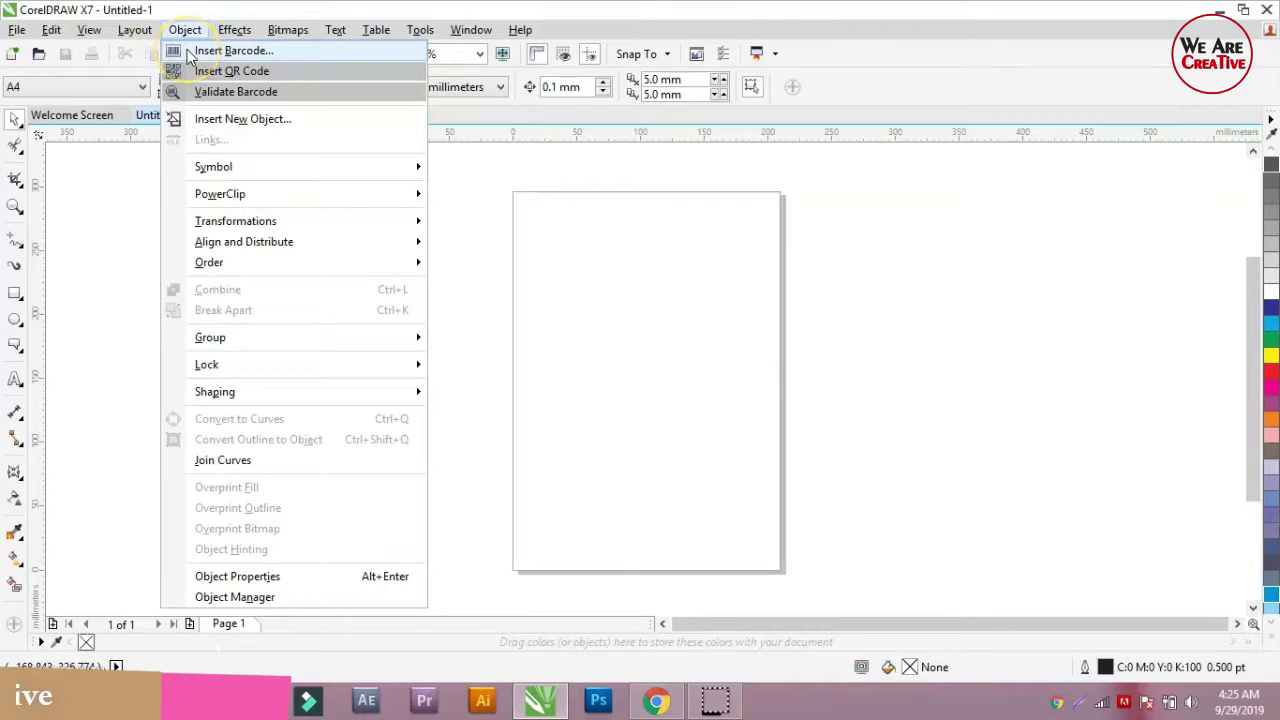
click(204, 56)
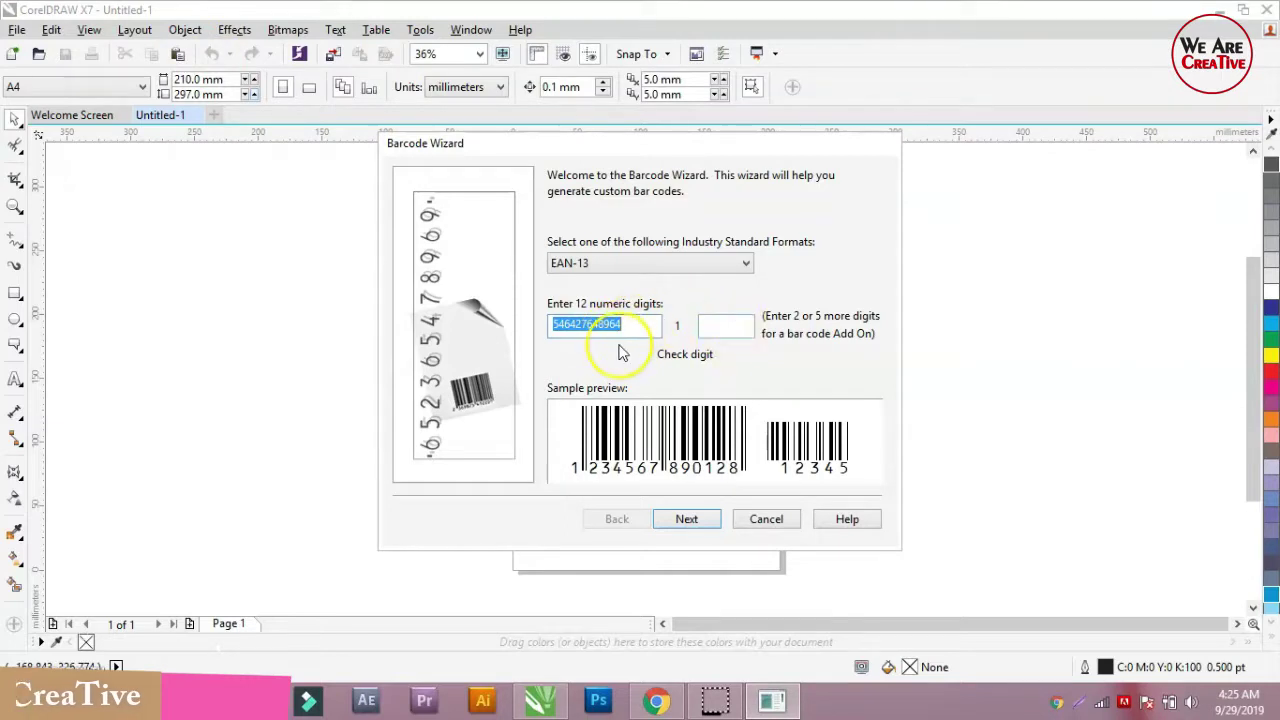
click(588, 263)
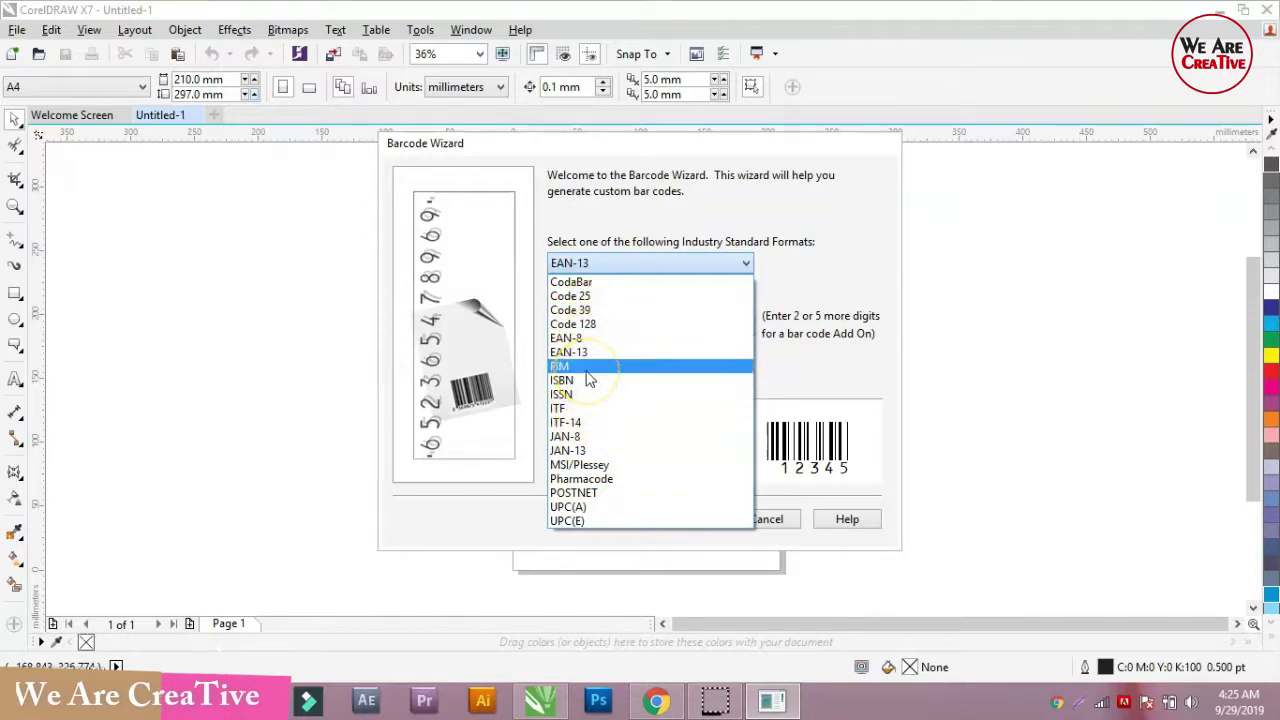
click(575, 361)
click(575, 361)
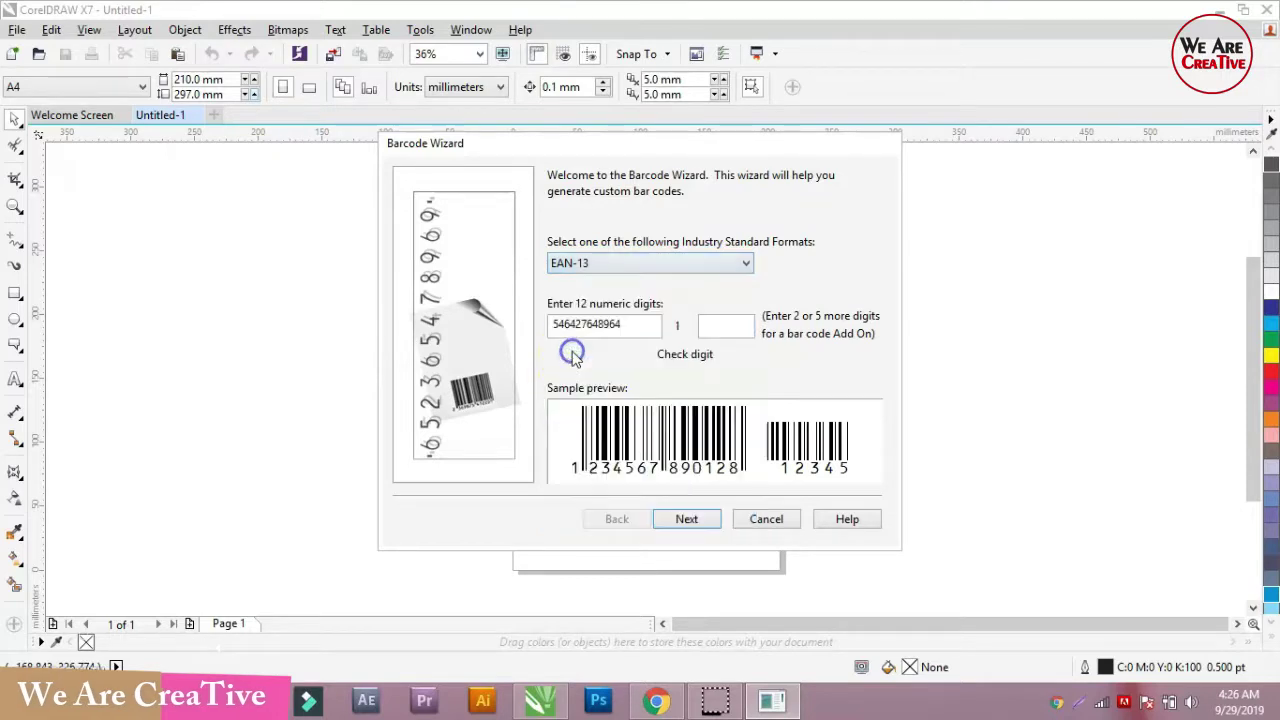
drag(619, 330, 574, 342)
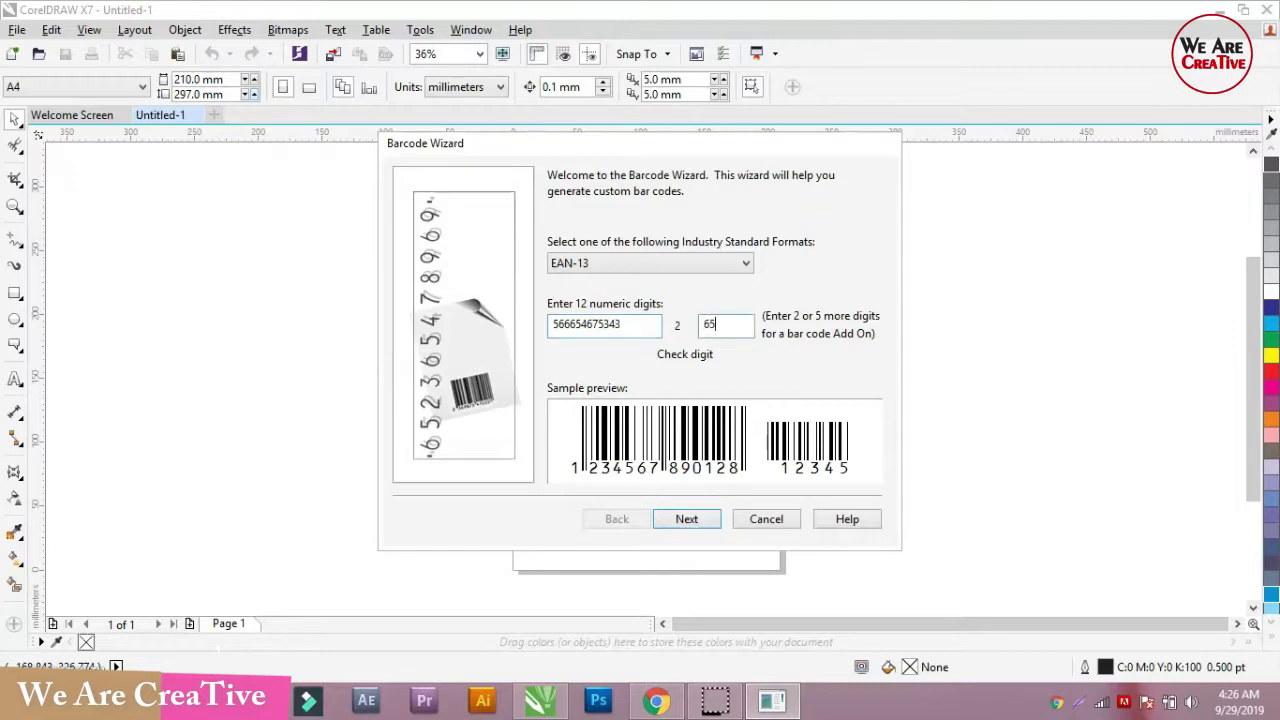
key(Tab)
click(631, 324)
click(670, 395)
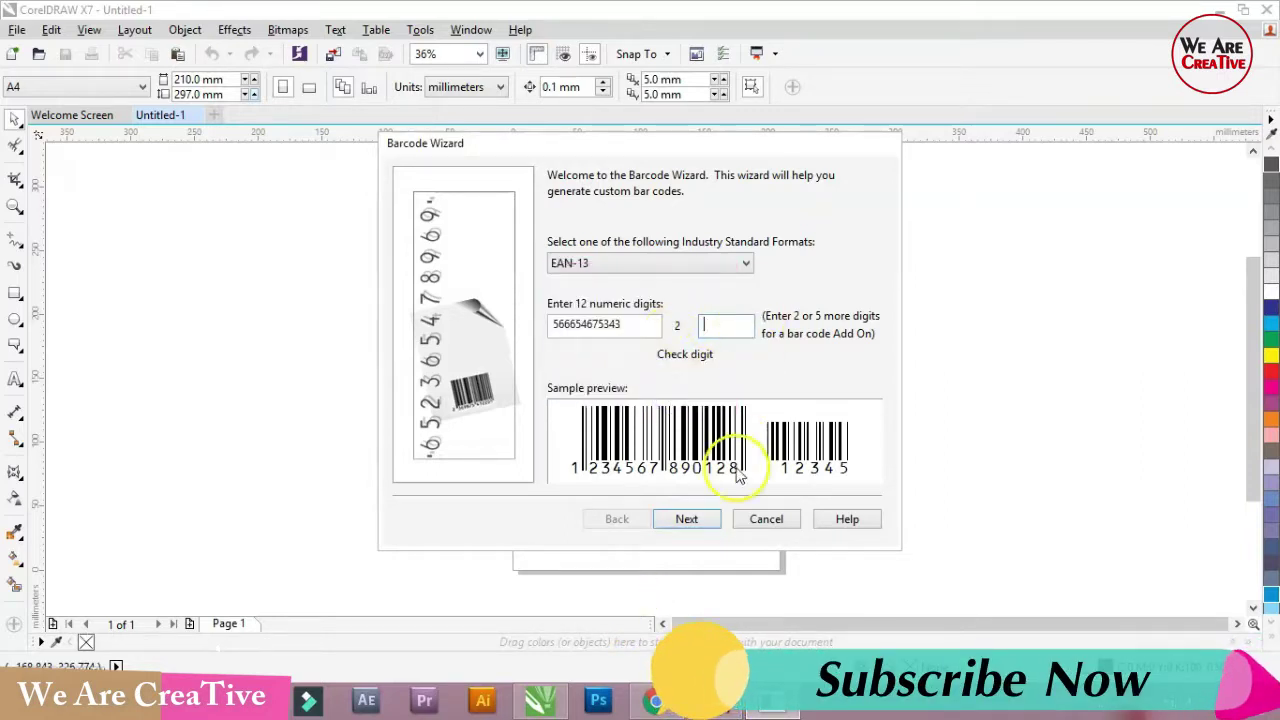
Accept the default industry-standard and text properties and generate the barcode on the page.
click(687, 519)
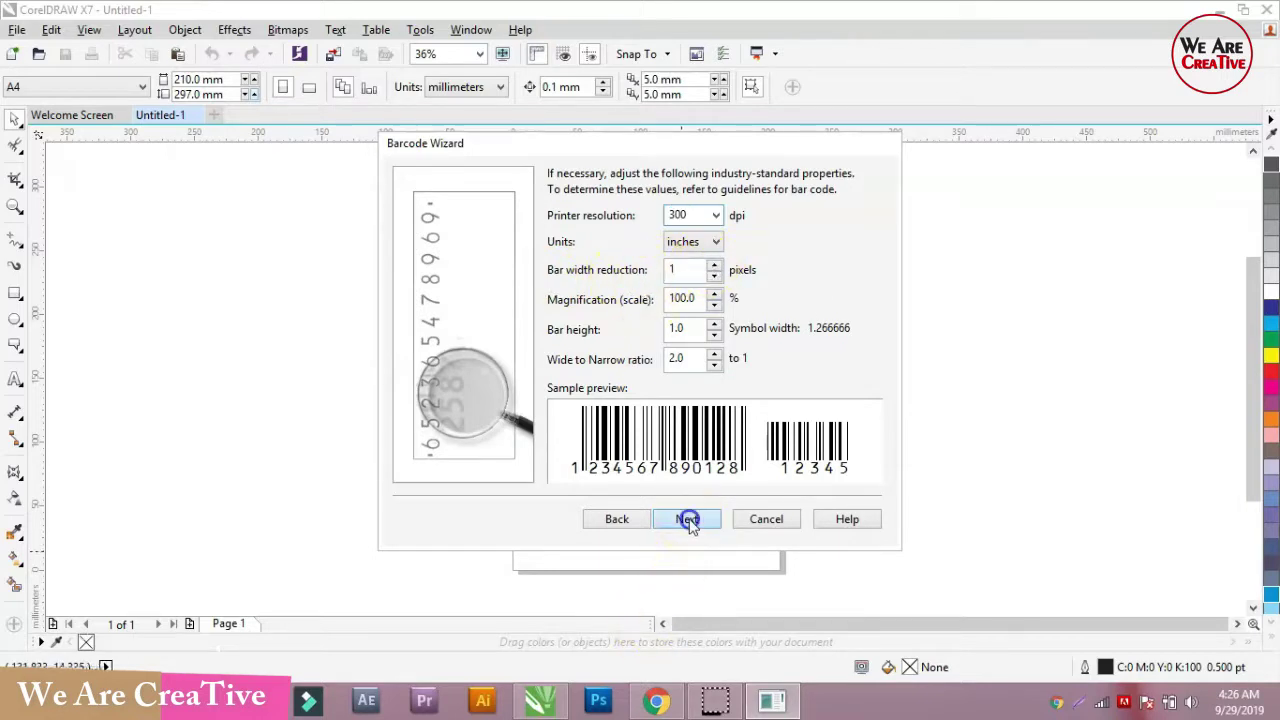
click(688, 519)
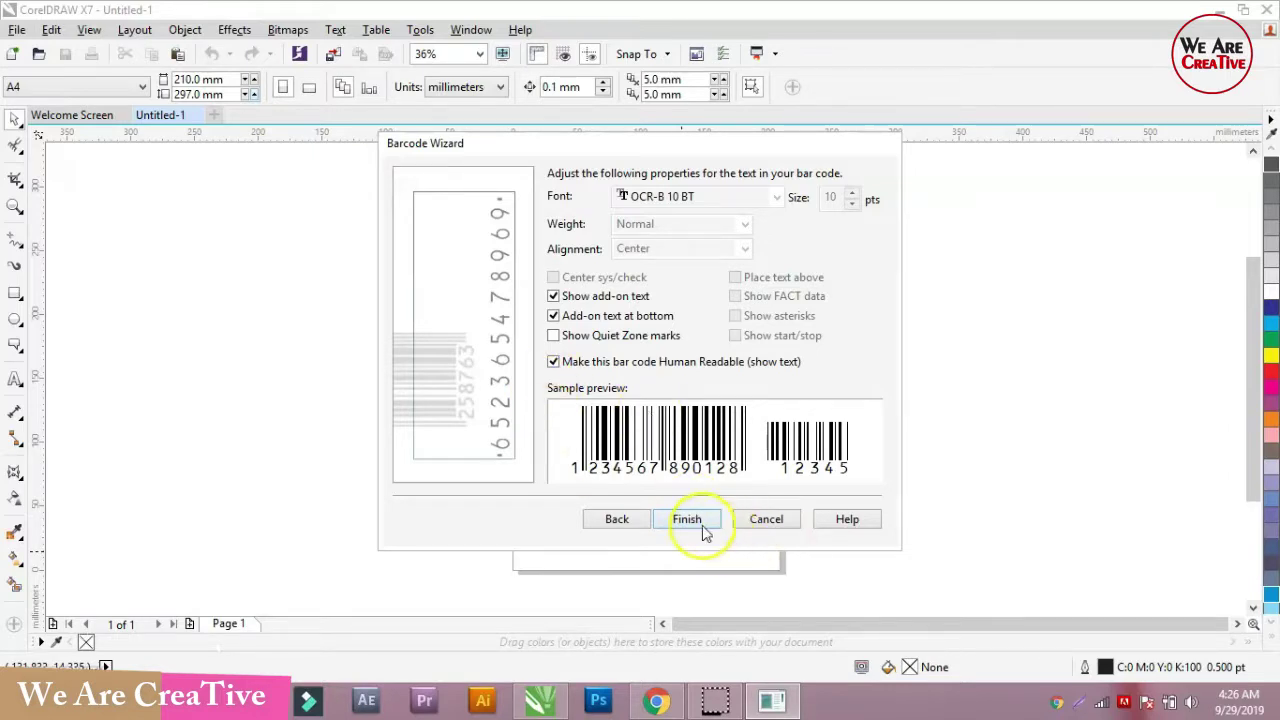
click(700, 520)
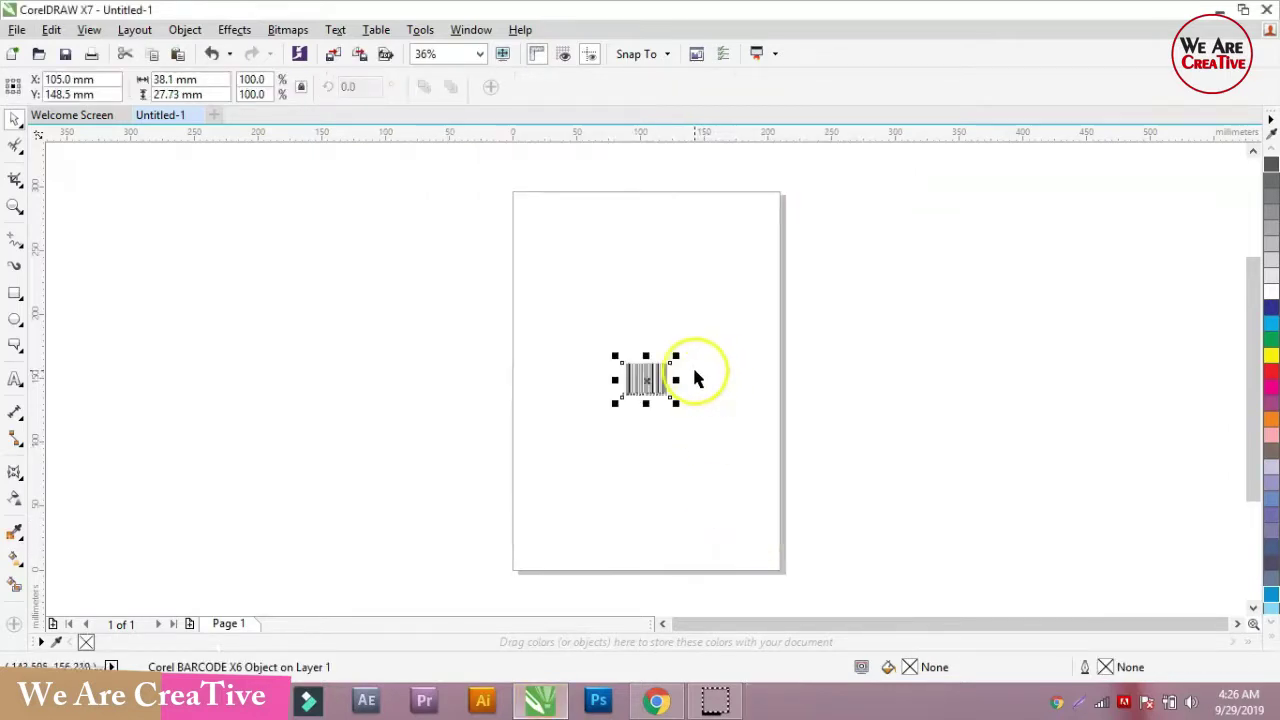
Enlarge the barcode proportionally to about 129.5 × 94.3 mm near the middle of the page.
scroll(697, 378, up, 2)
drag(652, 351, 826, 212)
drag(729, 291, 654, 322)
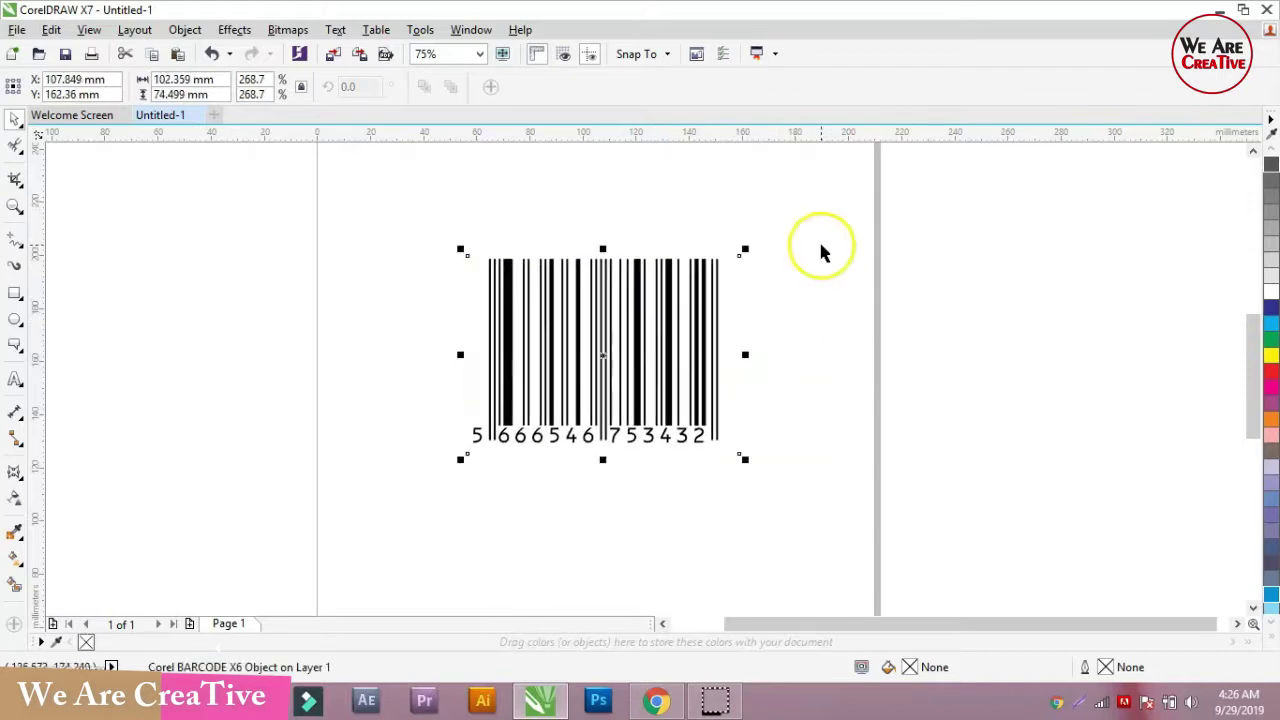
drag(744, 250, 810, 200)
drag(731, 274, 696, 297)
click(893, 292)
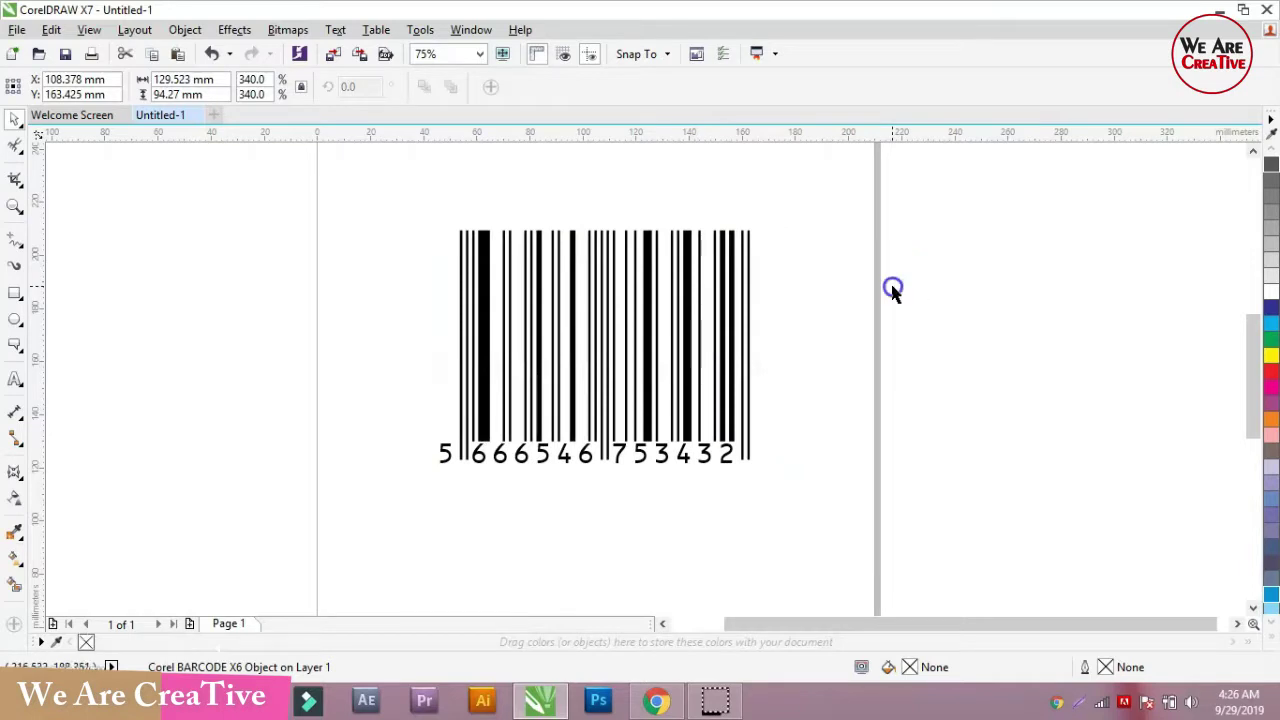
Shift the barcode slightly down and to the right, centring it at about X 110.5 mm, Y 159.5 mm.
click(720, 298)
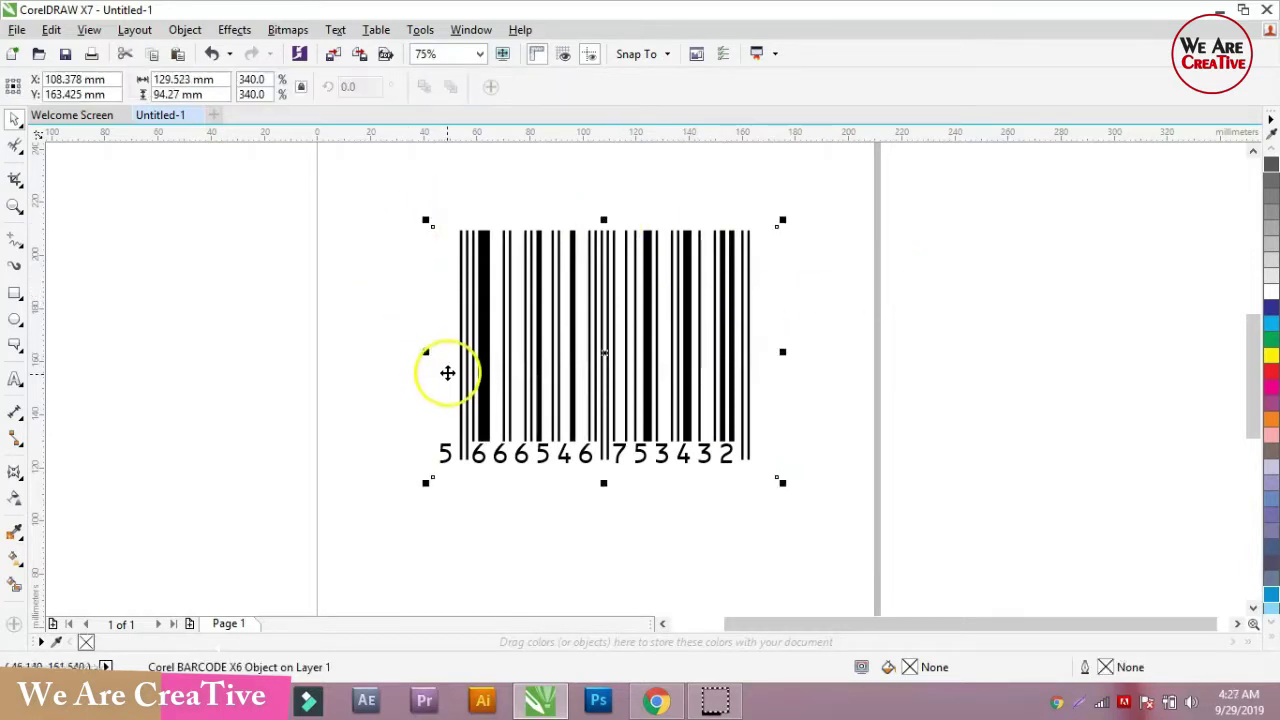
click(614, 322)
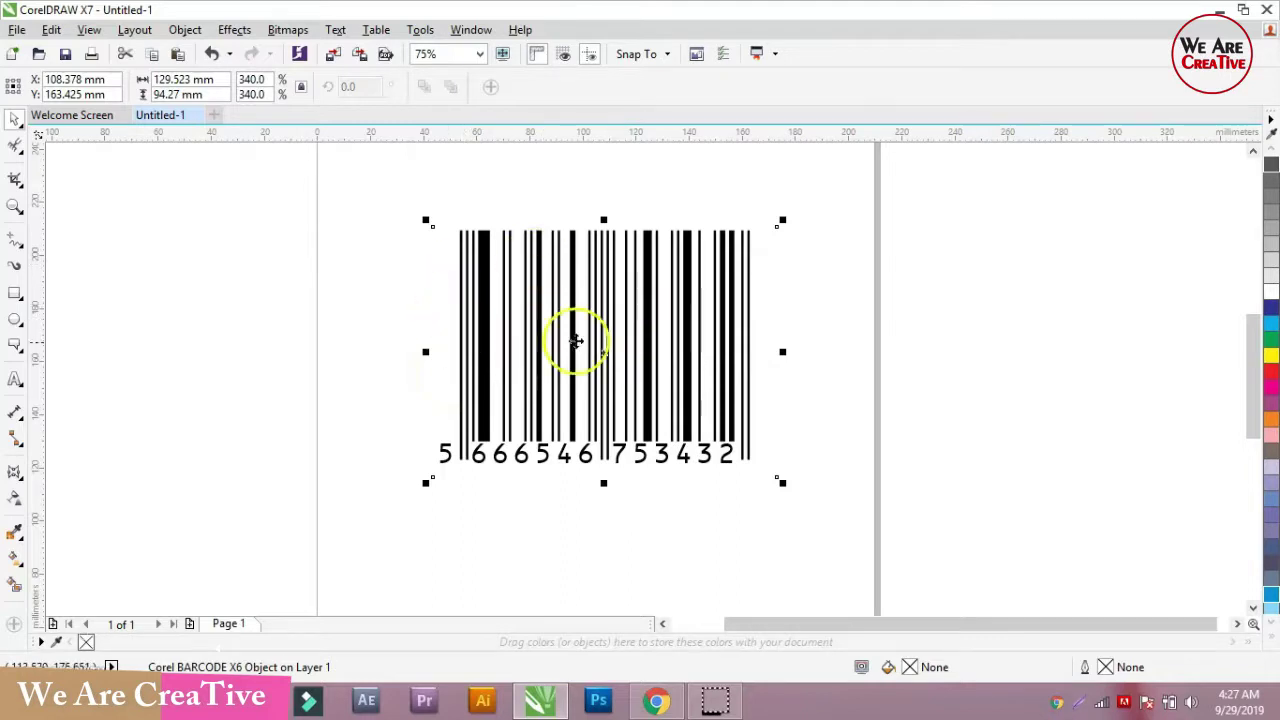
mouse_move(634, 286)
mouse_down()
mouse_move(606, 337)
mouse_move(636, 290)
mouse_up()
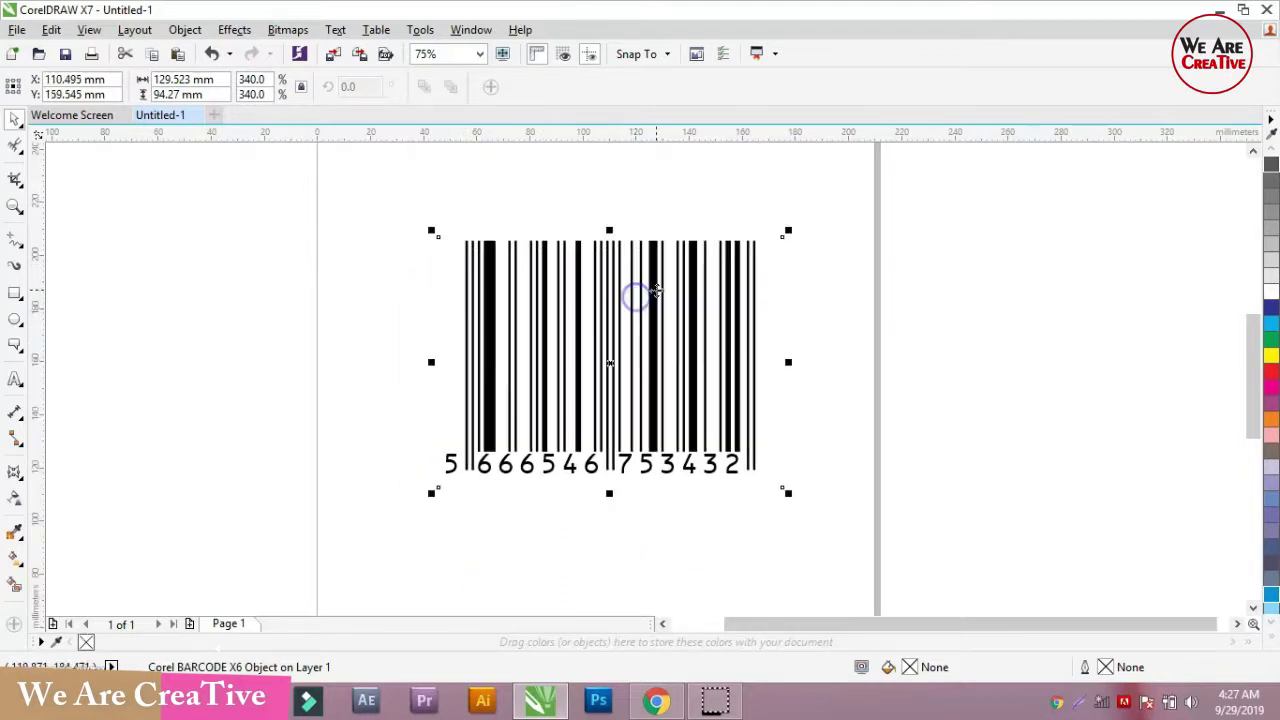
click(845, 258)
Draw a rectangle about 186 × 127 mm around the barcode and fill it with magenta.
click(18, 294)
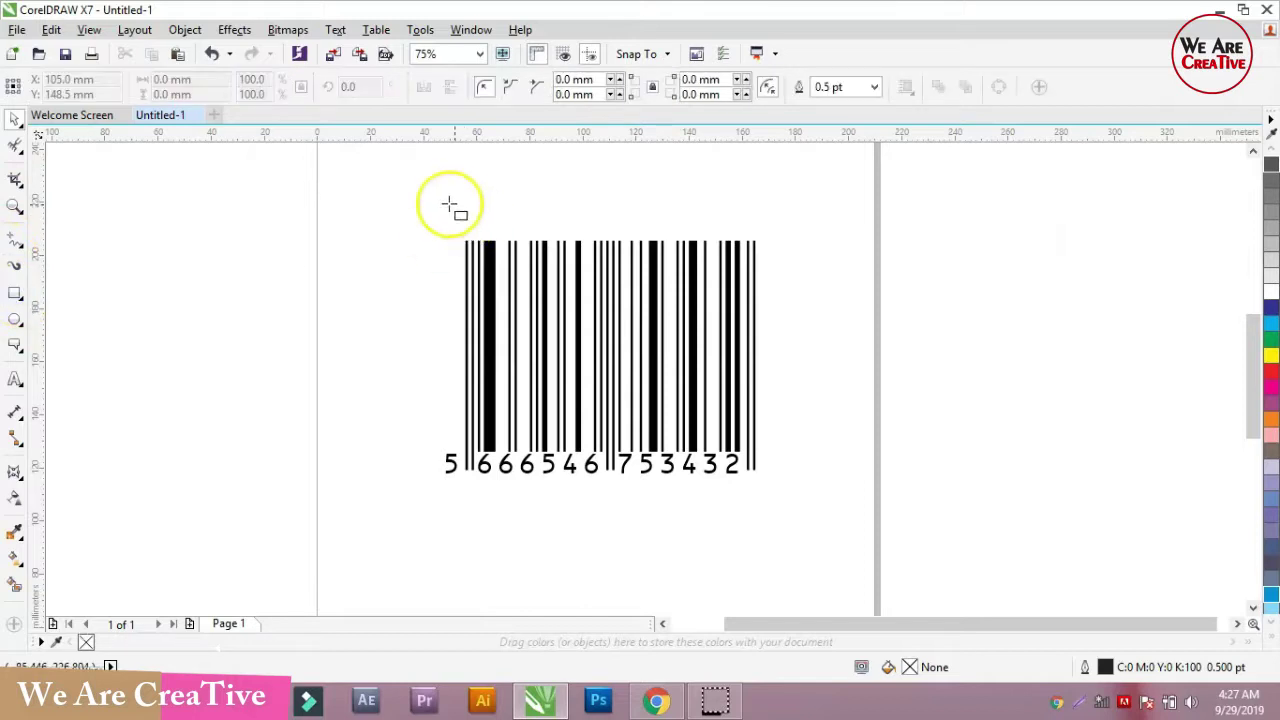
drag(344, 200, 838, 538)
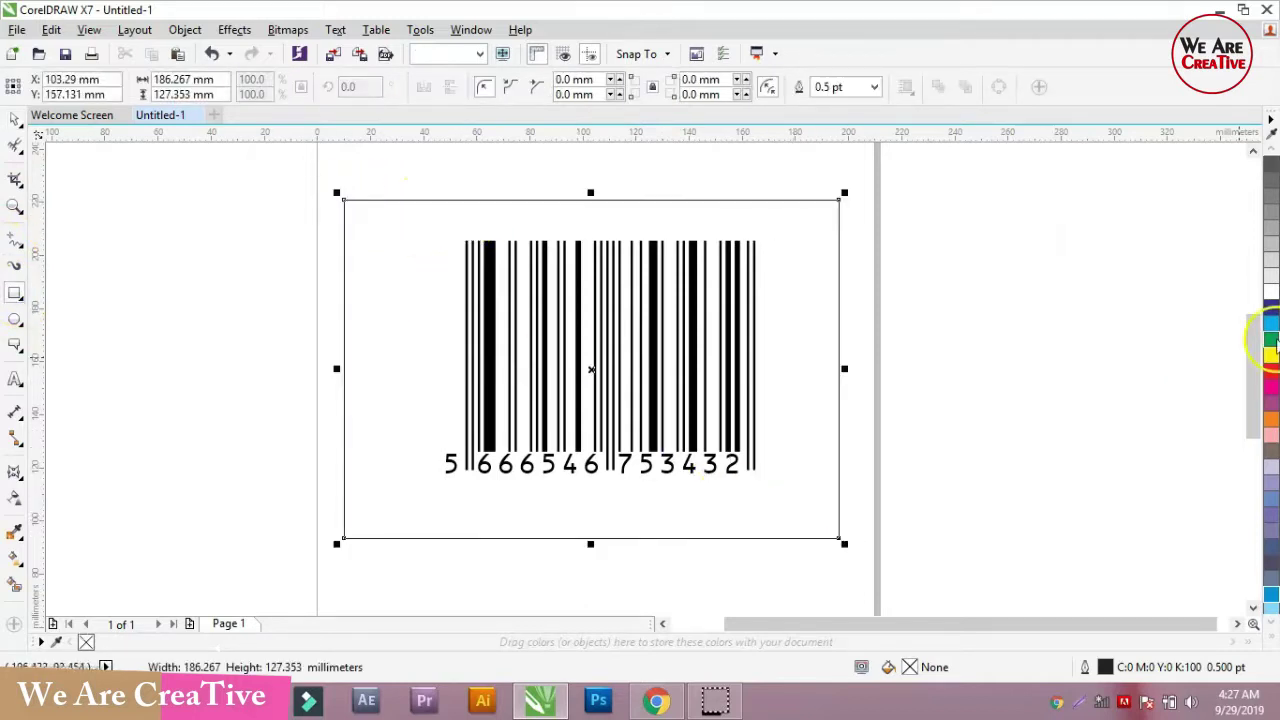
click(1271, 387)
Send the magenta rectangle to the back, behind the barcode.
click(15, 118)
click(641, 389)
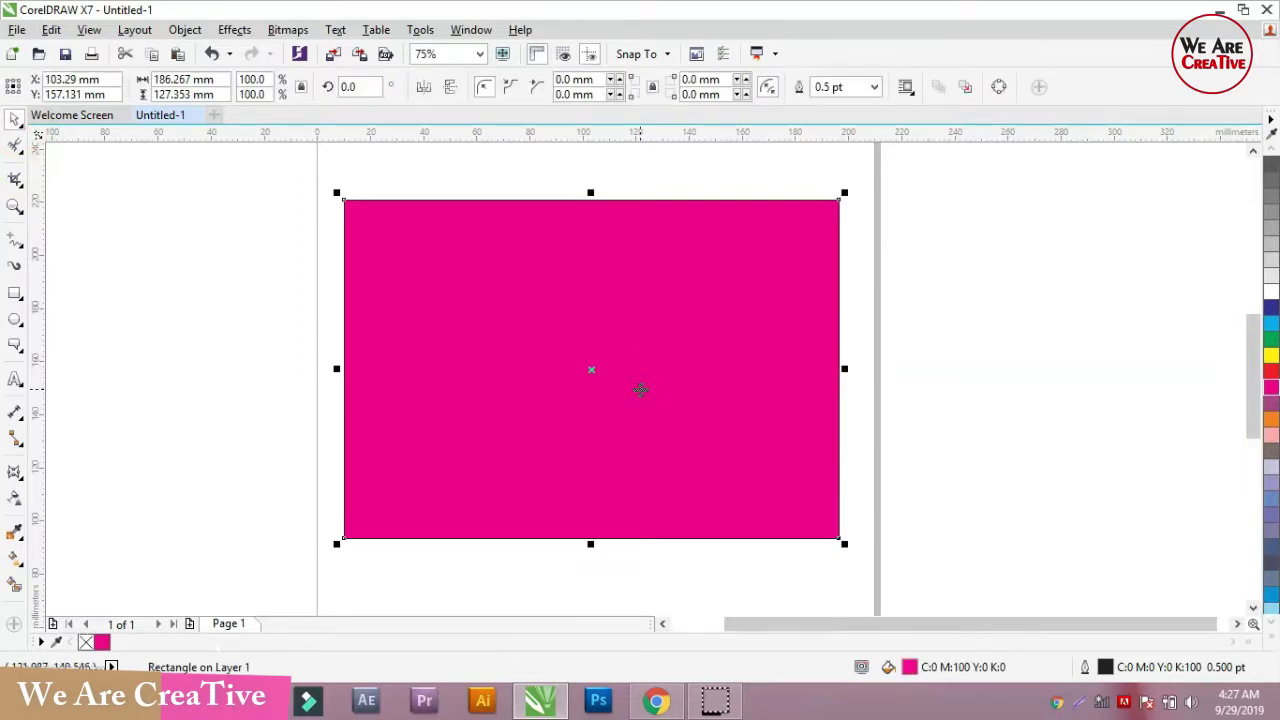
key(shift+Page_Down)
click(971, 314)
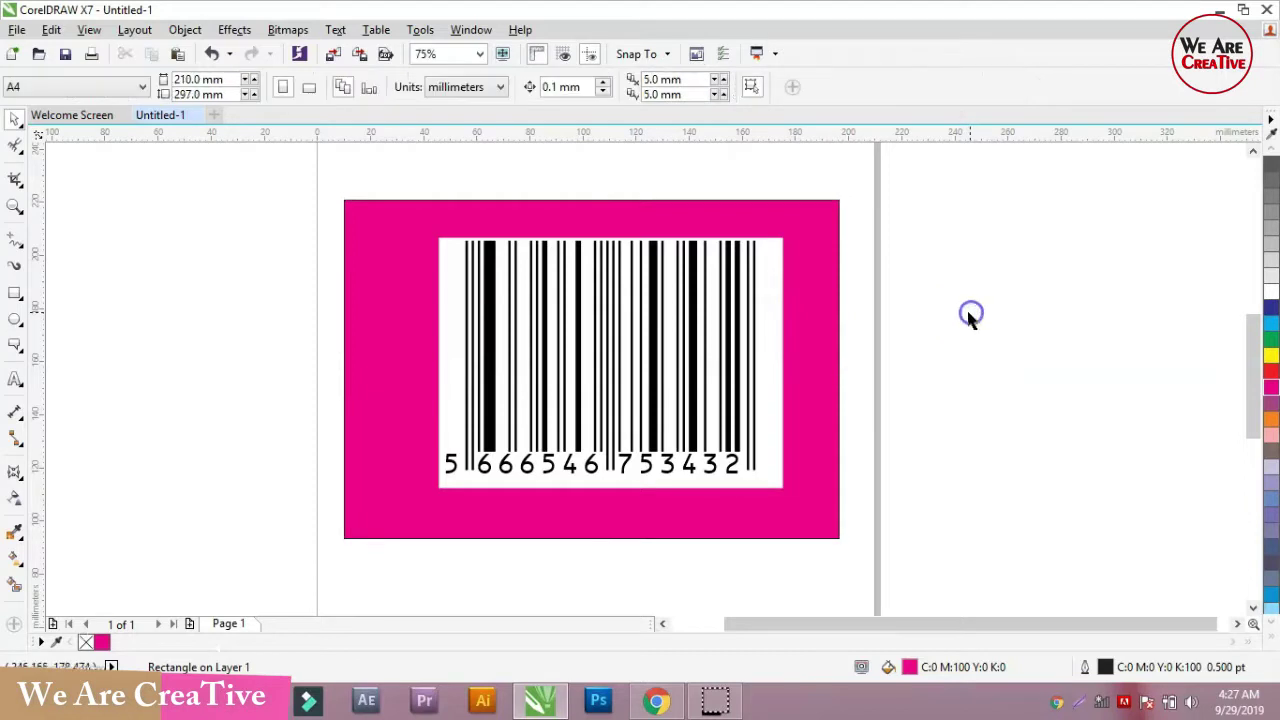
Move the barcode left over the magenta rectangle, centring it at about X 102 mm, Y 159.2 mm.
click(651, 357)
drag(651, 357, 620, 357)
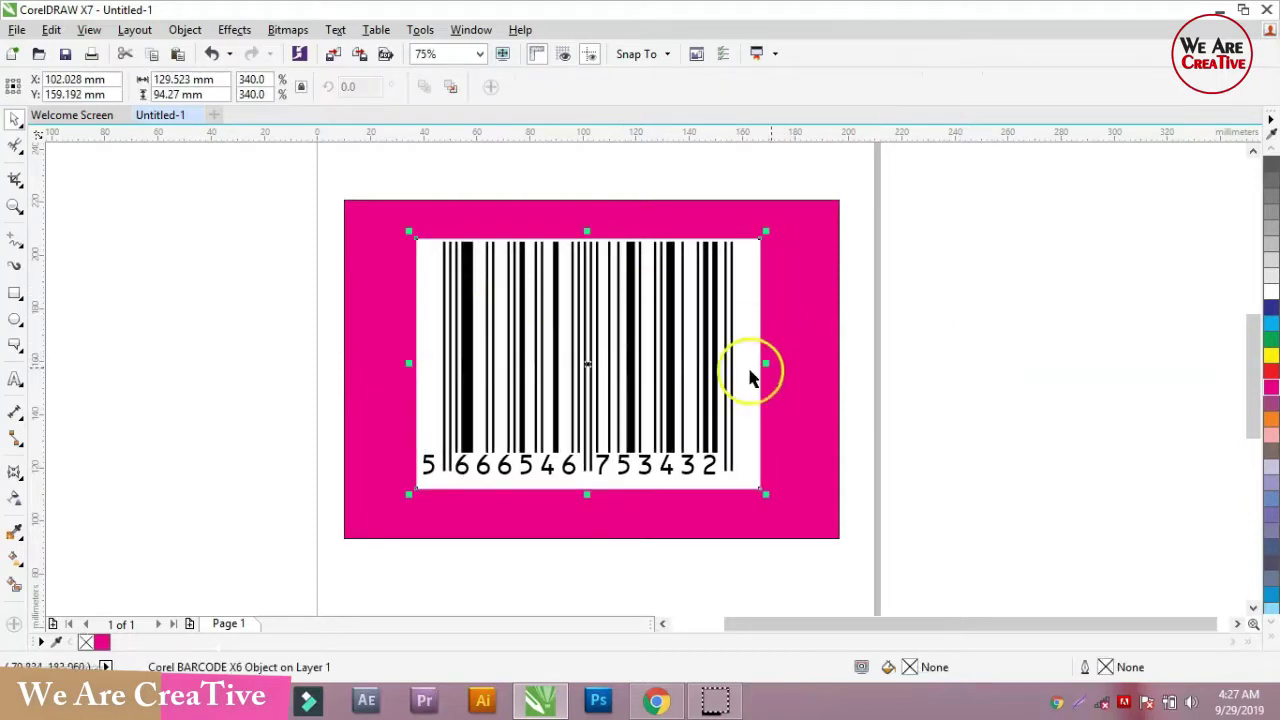
right_click(600, 322)
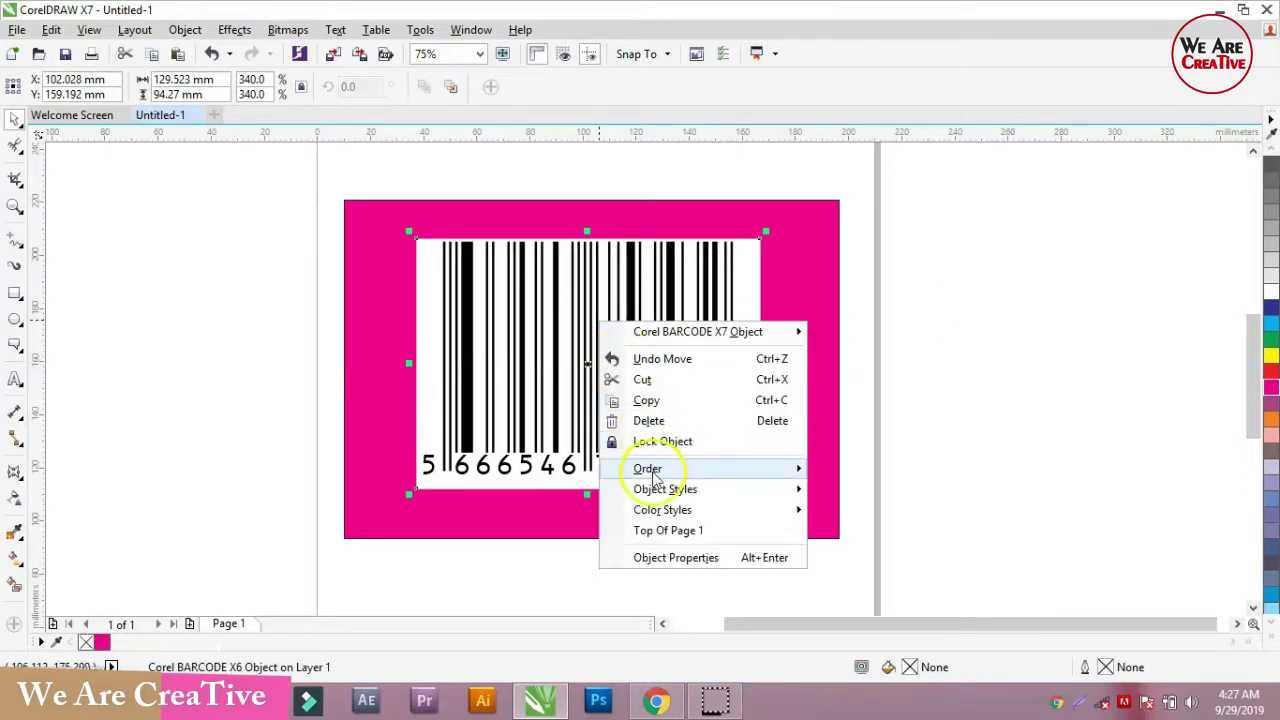
click(963, 349)
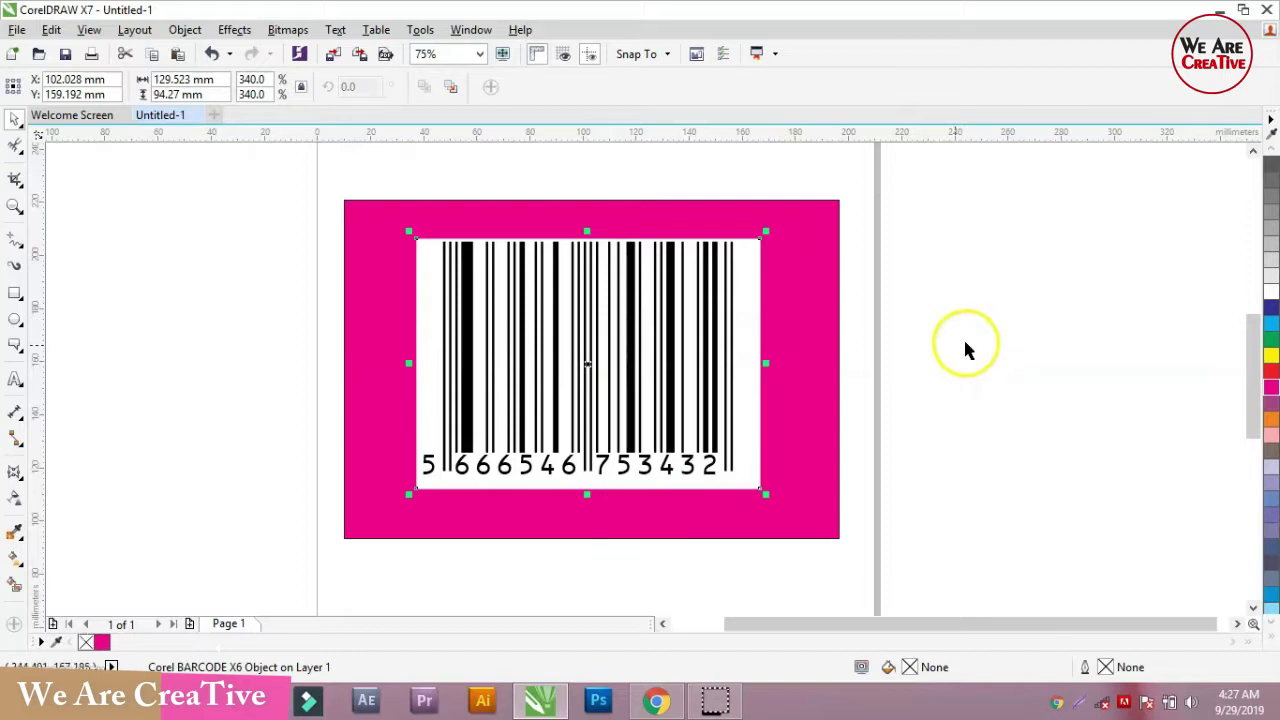
Delete the magenta rectangle behind the barcode.
click(969, 210)
click(825, 233)
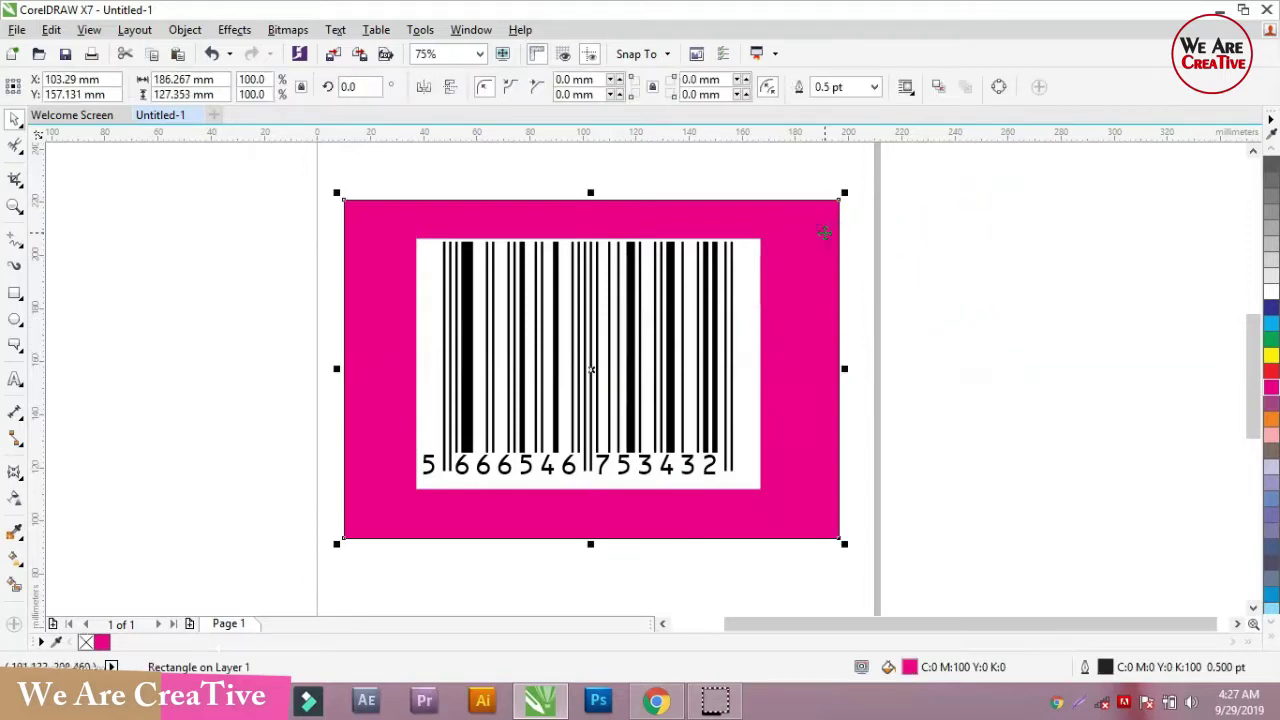
key(Delete)
Try to apply black from the colour palette to the selected barcode.
click(657, 309)
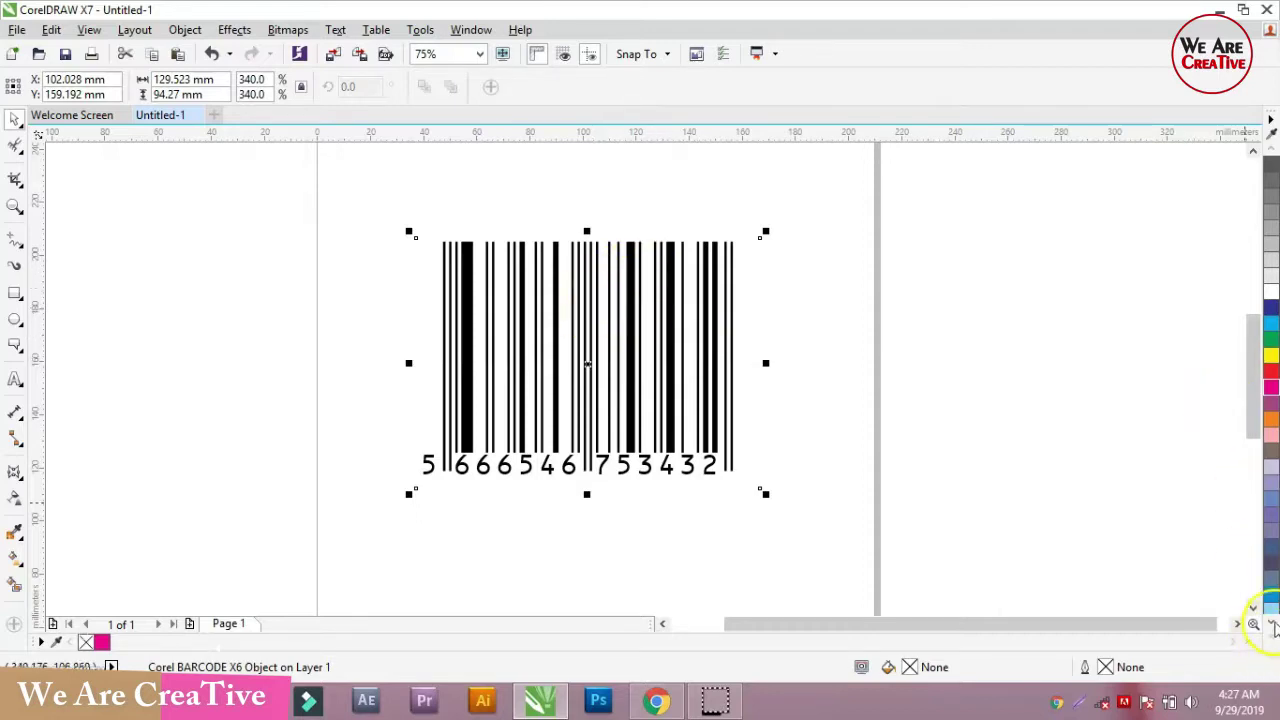
scroll(1271, 620, up, 1)
scroll(1270, 340, up, 1)
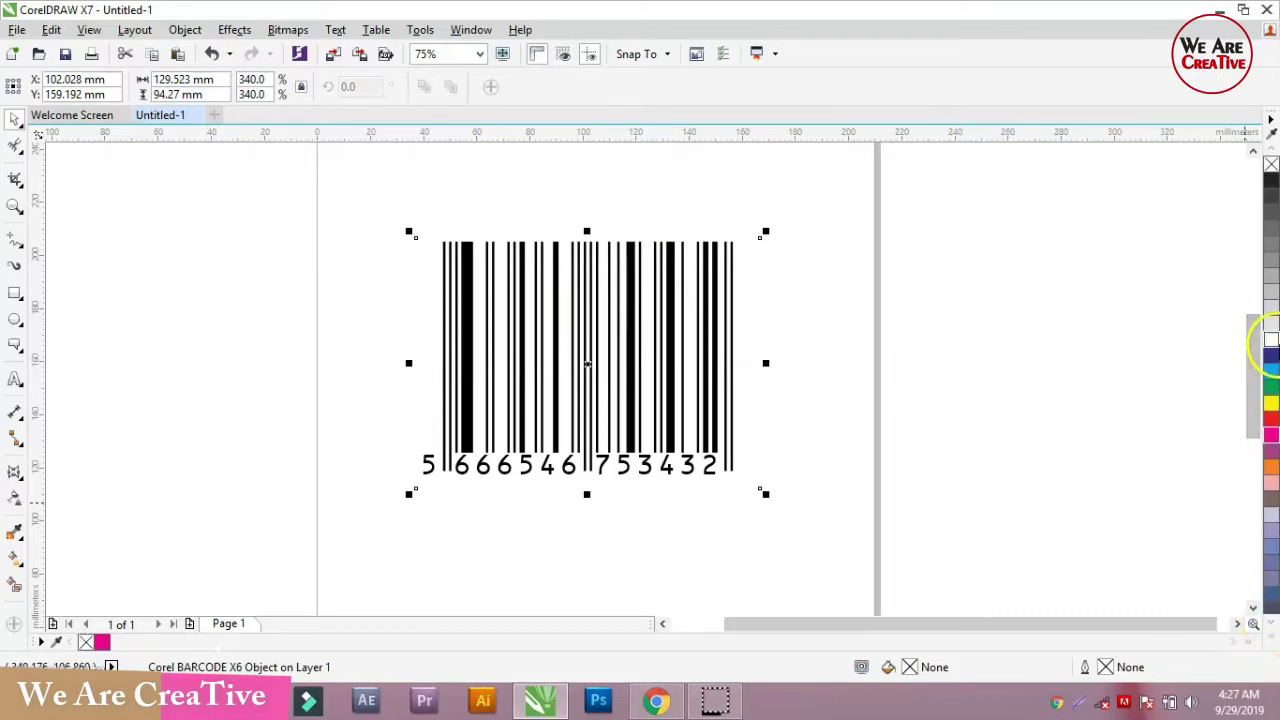
click(1272, 181)
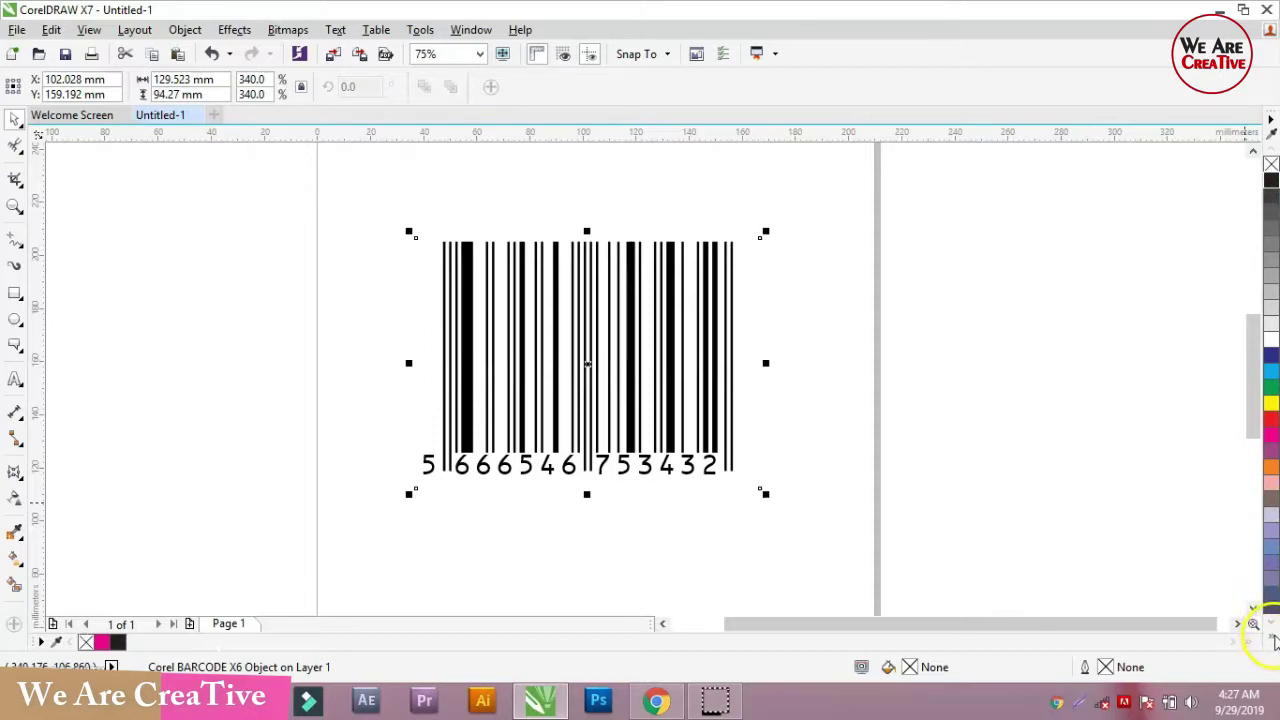
click(1274, 641)
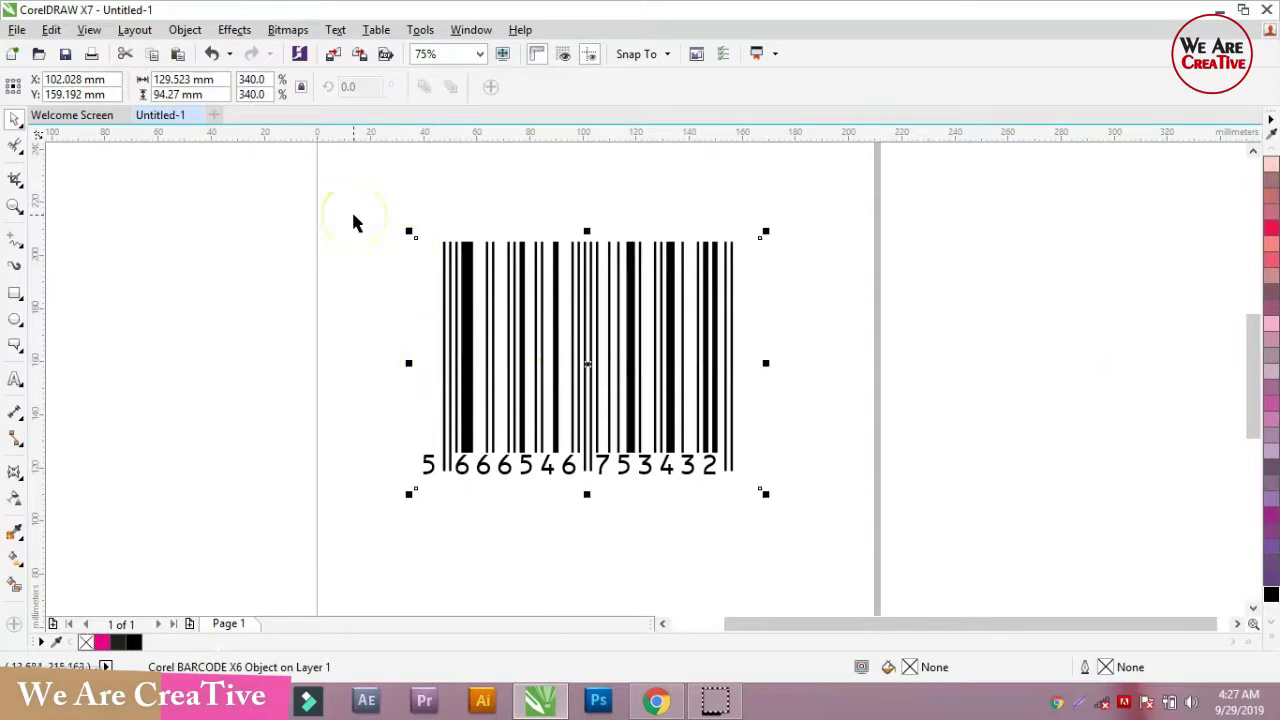
Export the drawing to the Desktop as a CMX - Corel Presentation Exchange file named barcode.
click(48, 31)
click(24, 31)
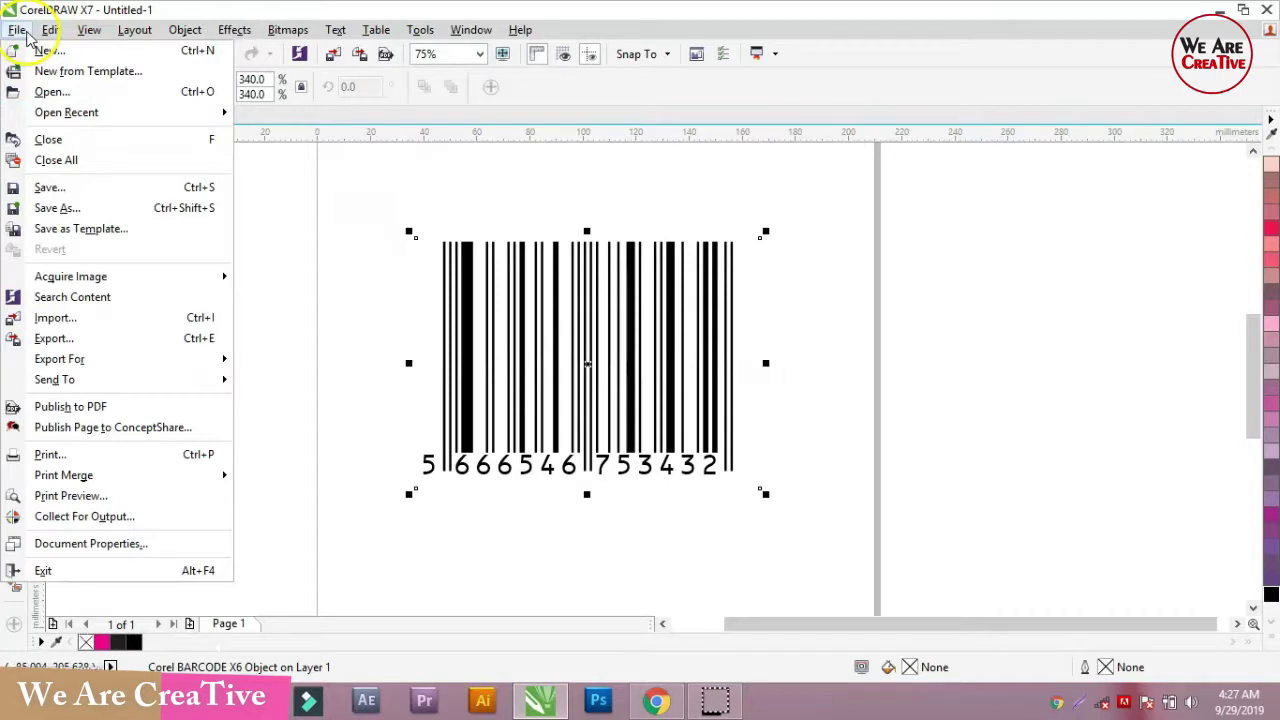
click(82, 342)
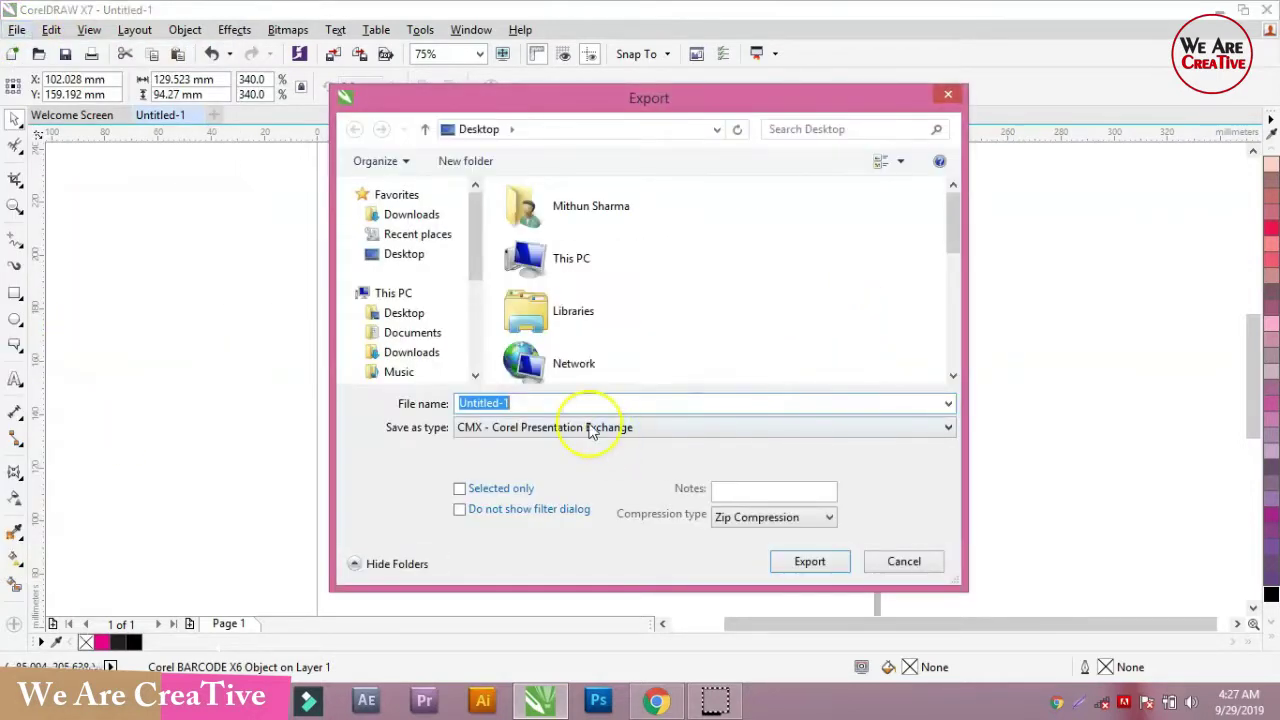
click(588, 428)
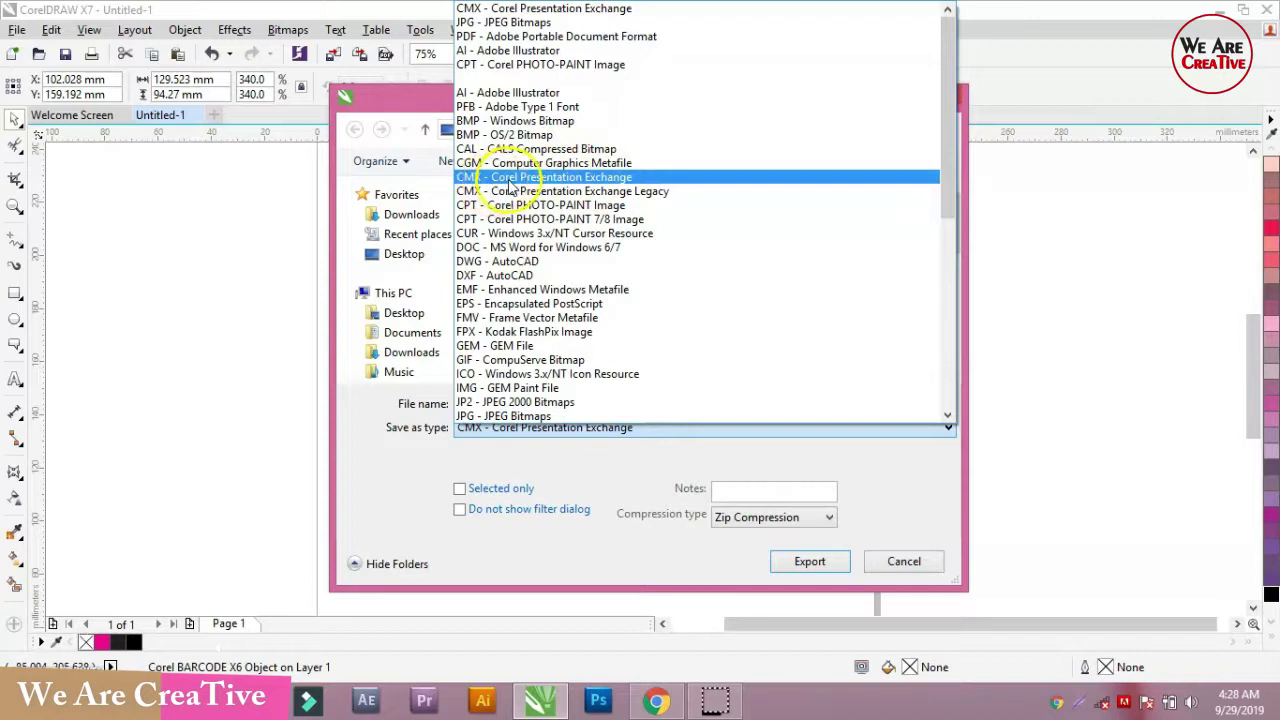
click(610, 180)
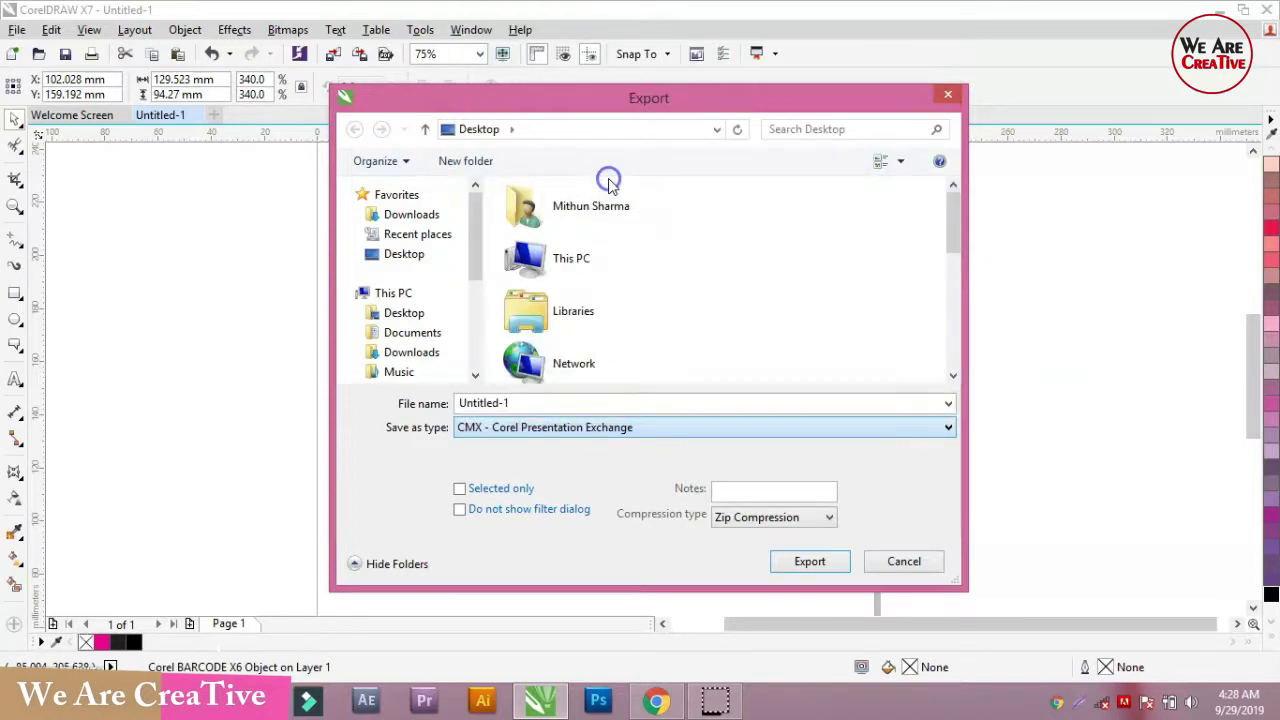
double_click(560, 409)
key(BackSpace)
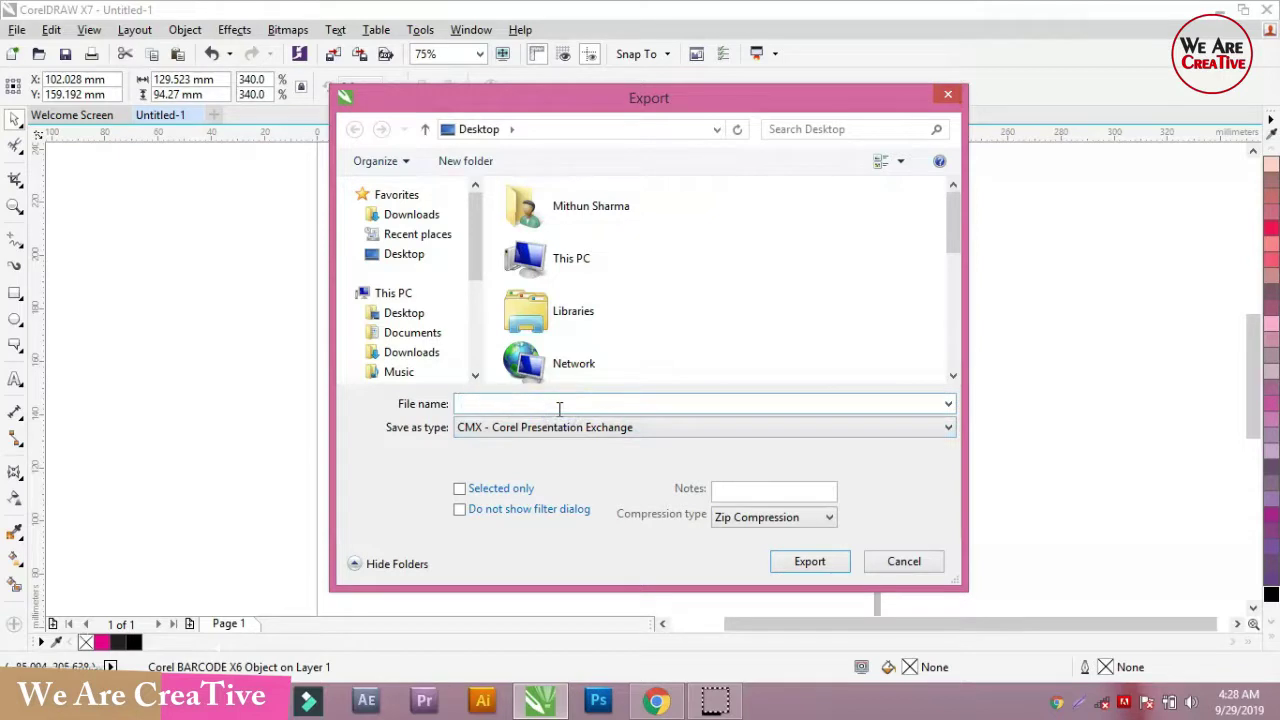
text(barcode)
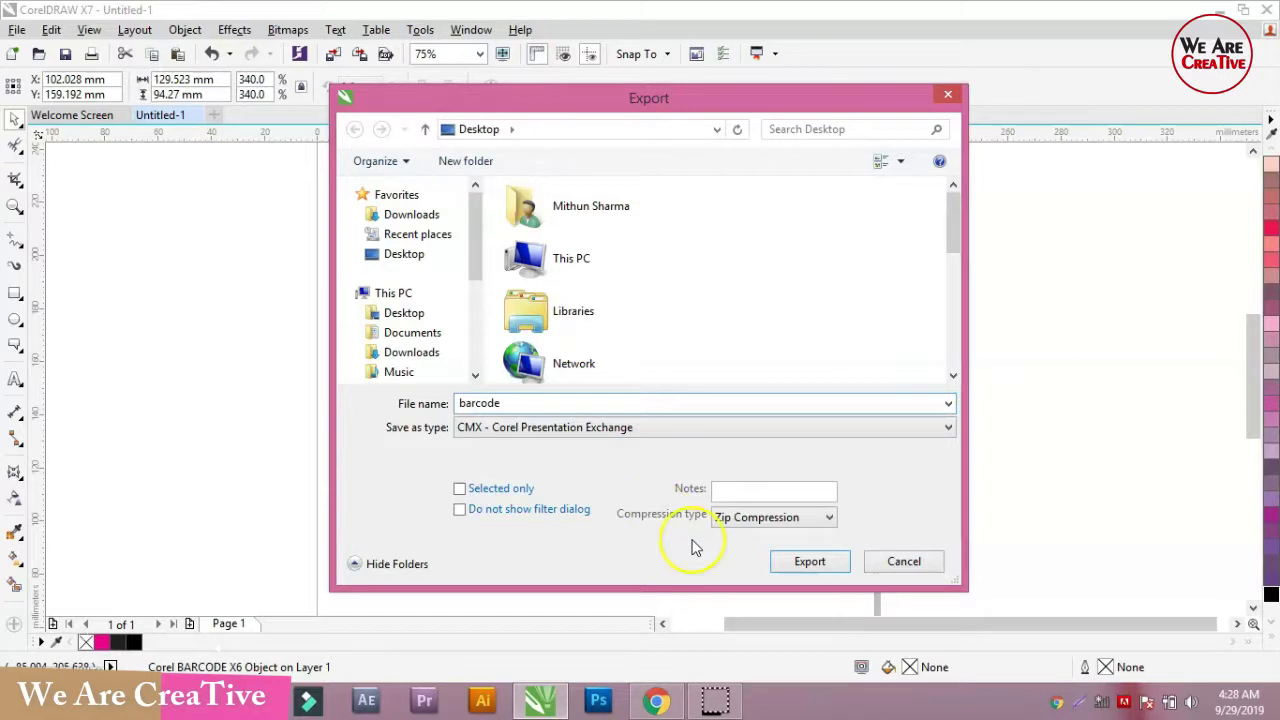
click(809, 561)
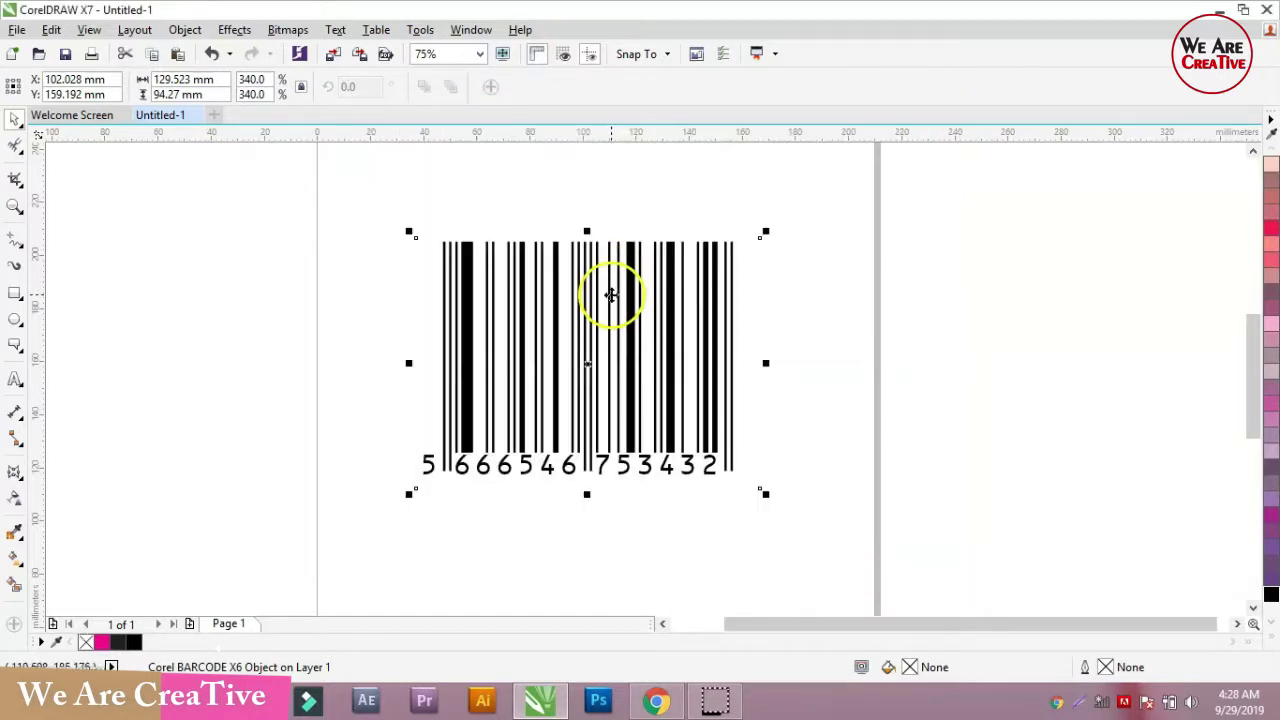
Move the barcode slightly up and to the left on the portrait page.
scroll(611, 295, down, 2)
click(690, 260)
drag(596, 318, 582, 310)
click(797, 268)
click(347, 248)
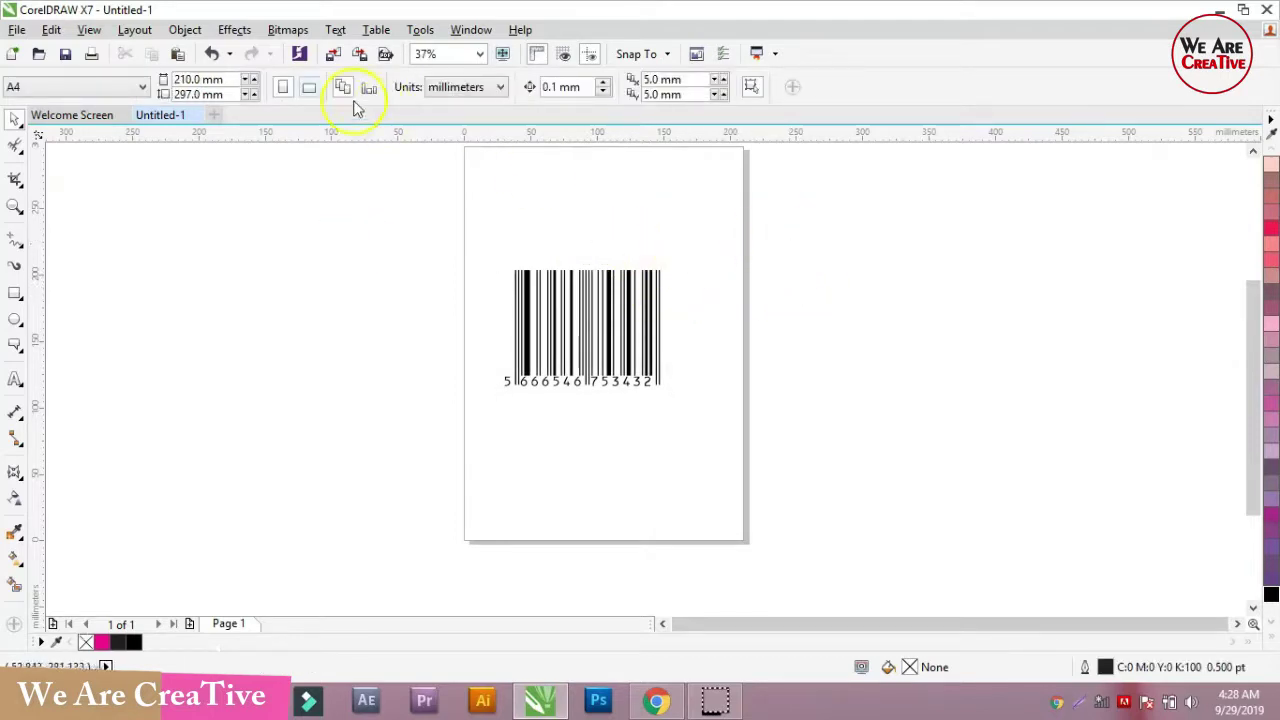
Switch the page to landscape and move the barcode to the page's left half, at about X 85.6 mm, Y 112.9 mm.
click(309, 87)
drag(589, 277, 506, 309)
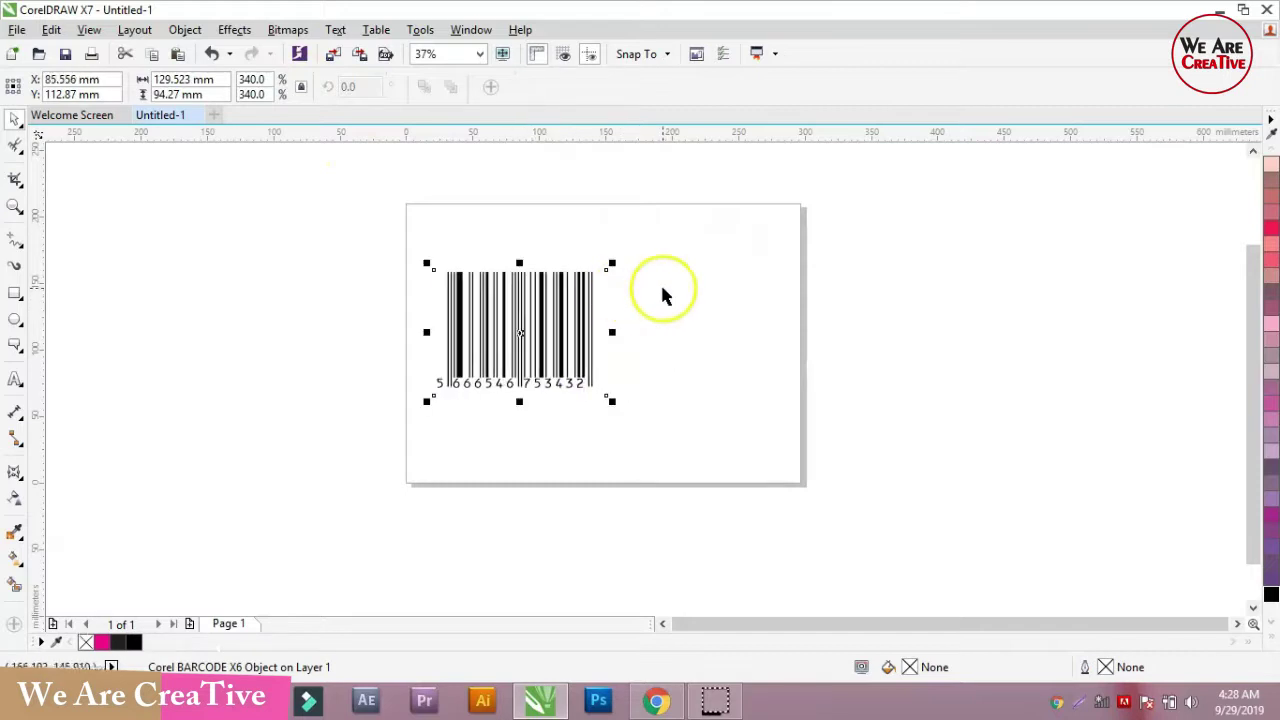
click(663, 295)
Import the barcode CMX file from the Desktop and place it about 115 mm wide on the page's right half.
click(17, 30)
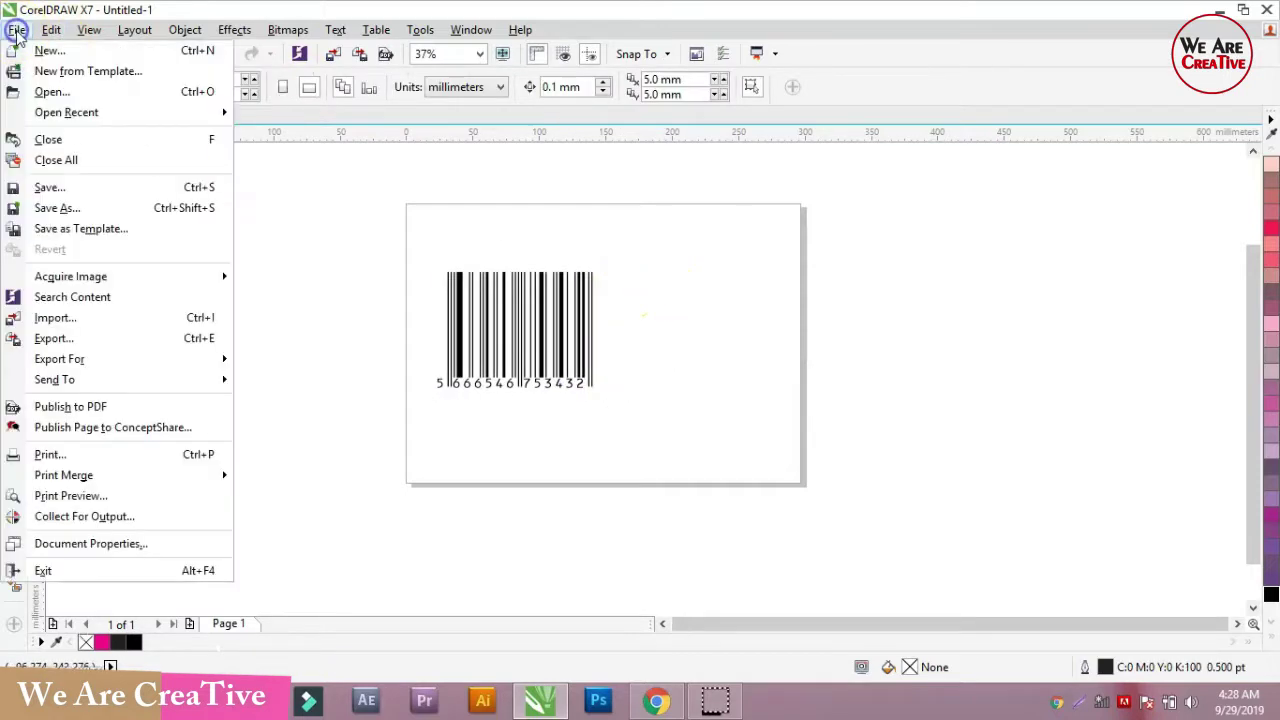
click(84, 320)
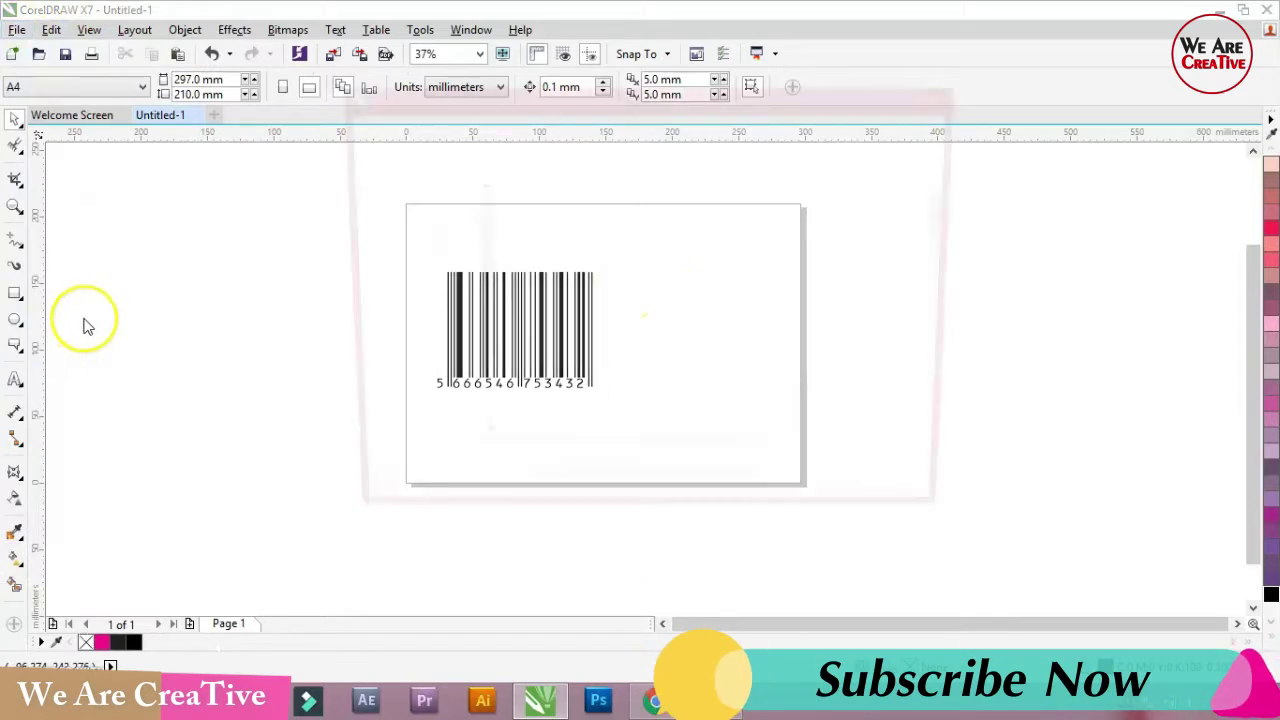
drag(960, 214, 931, 388)
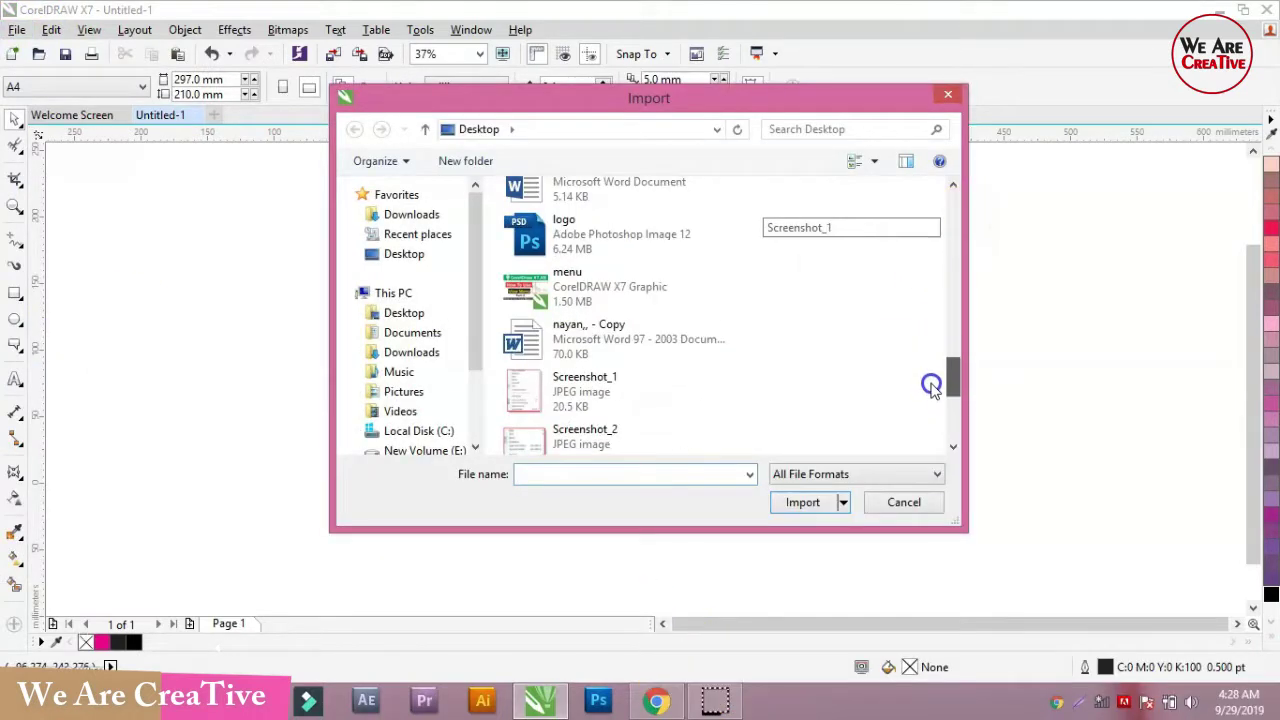
click(560, 335)
scroll(610, 383, down, 2)
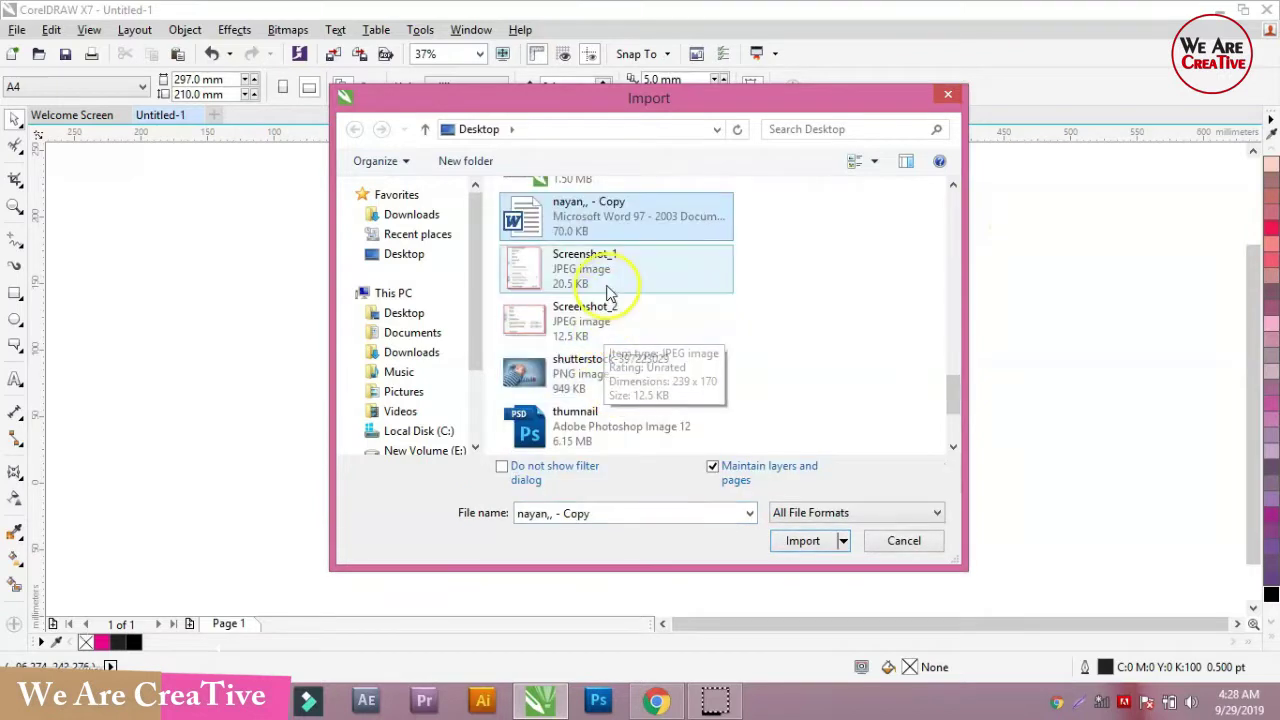
scroll(595, 387, down, 3)
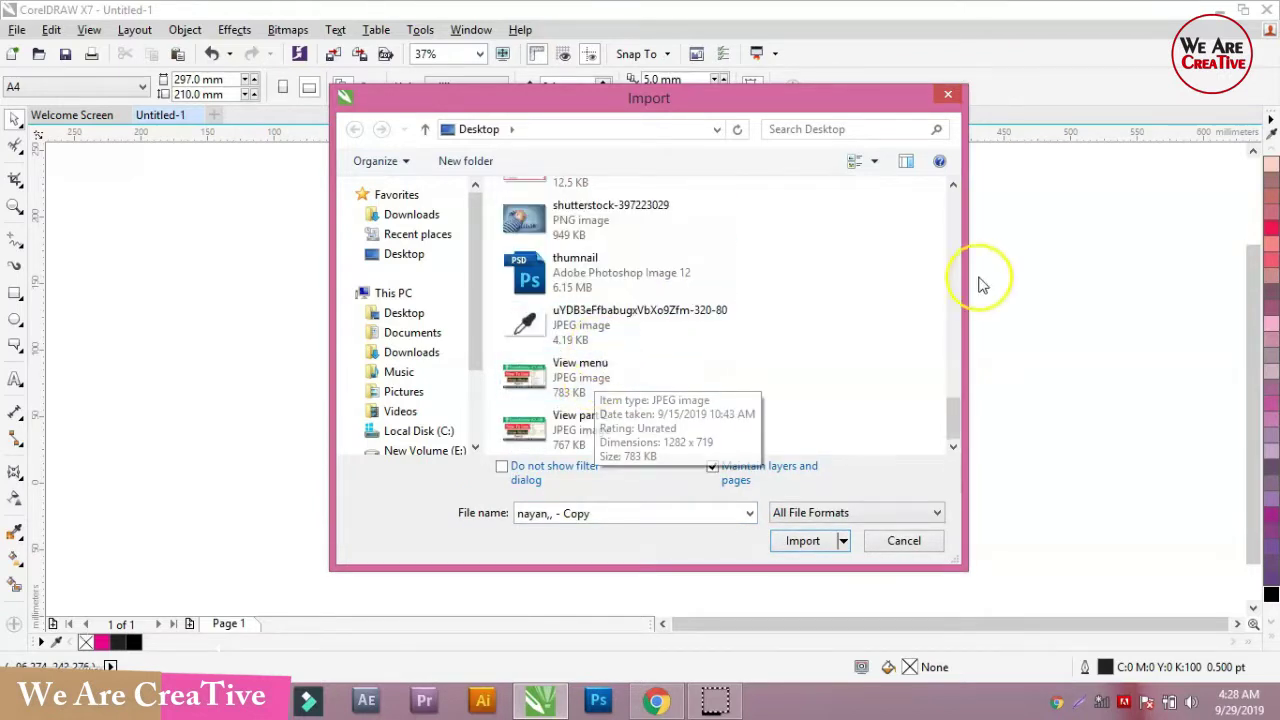
drag(951, 418, 951, 334)
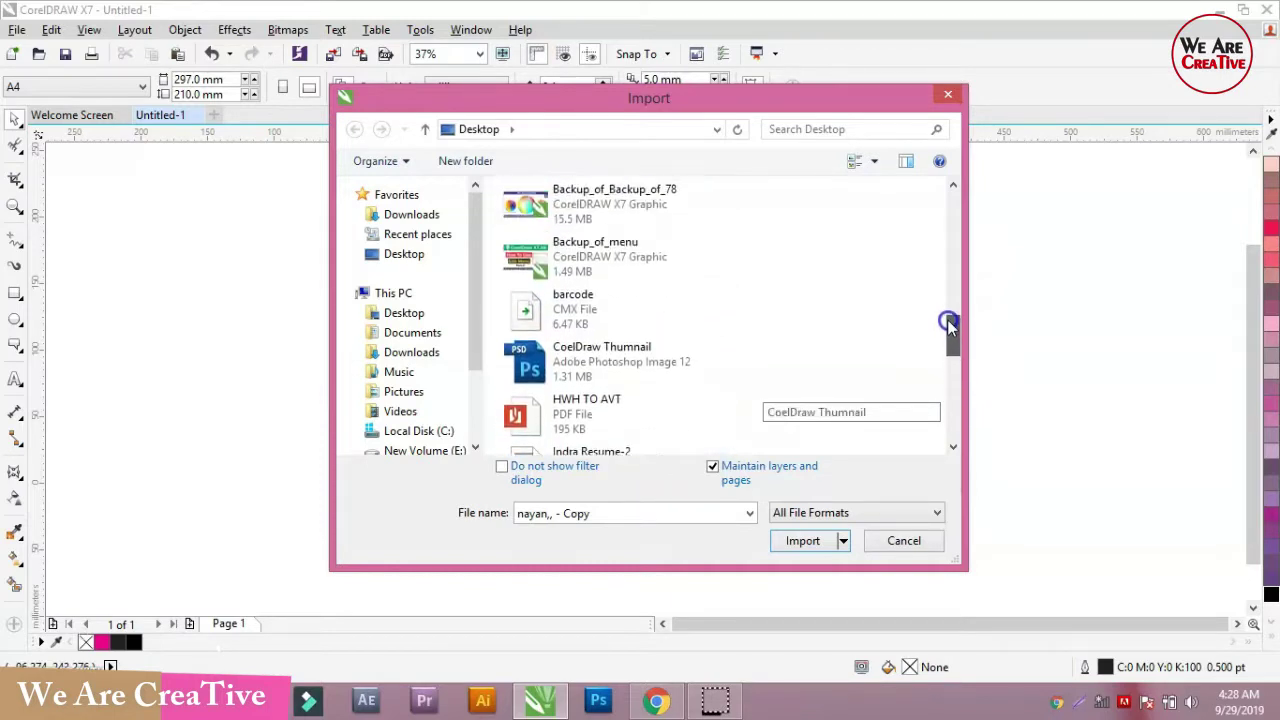
click(612, 326)
click(815, 541)
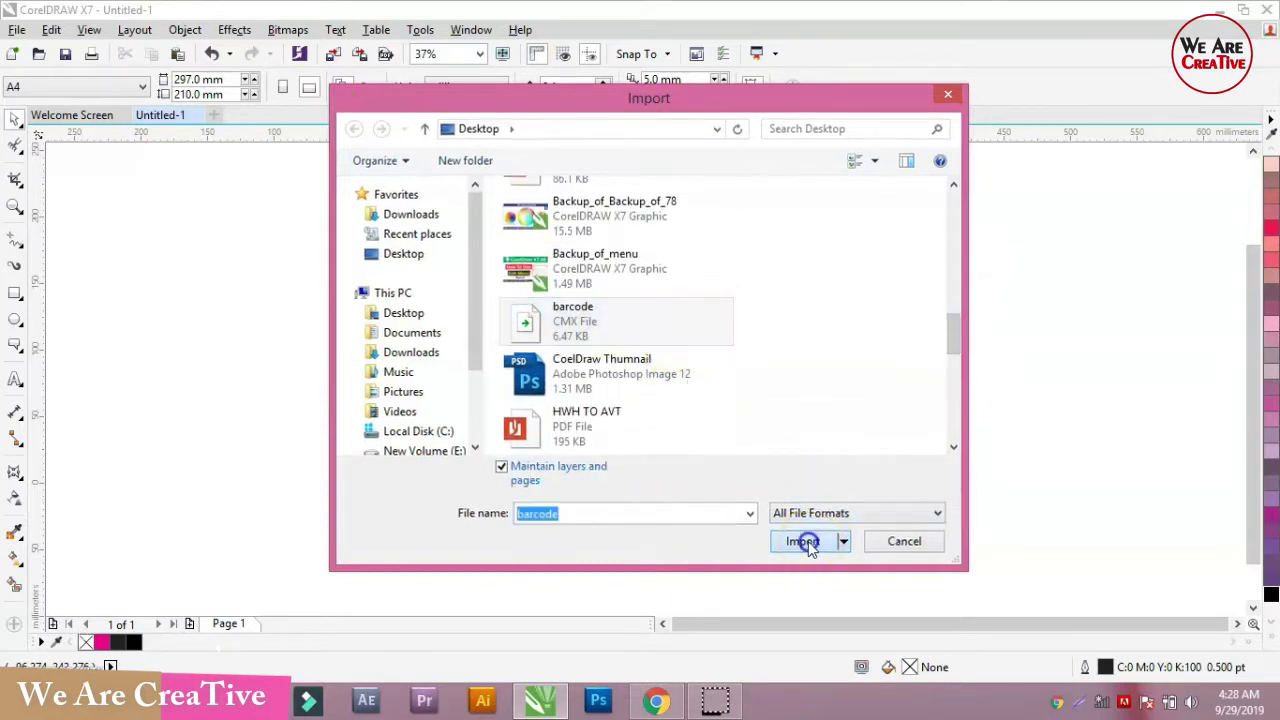
drag(624, 268, 779, 383)
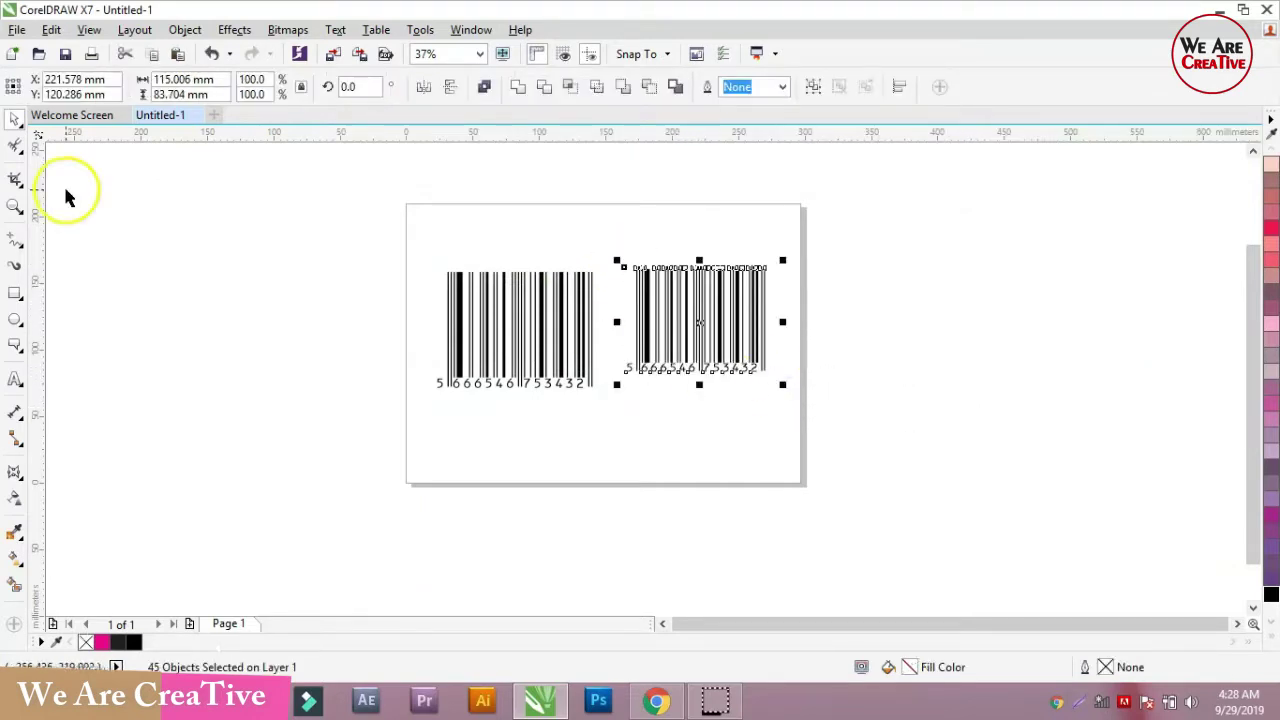
click(109, 220)
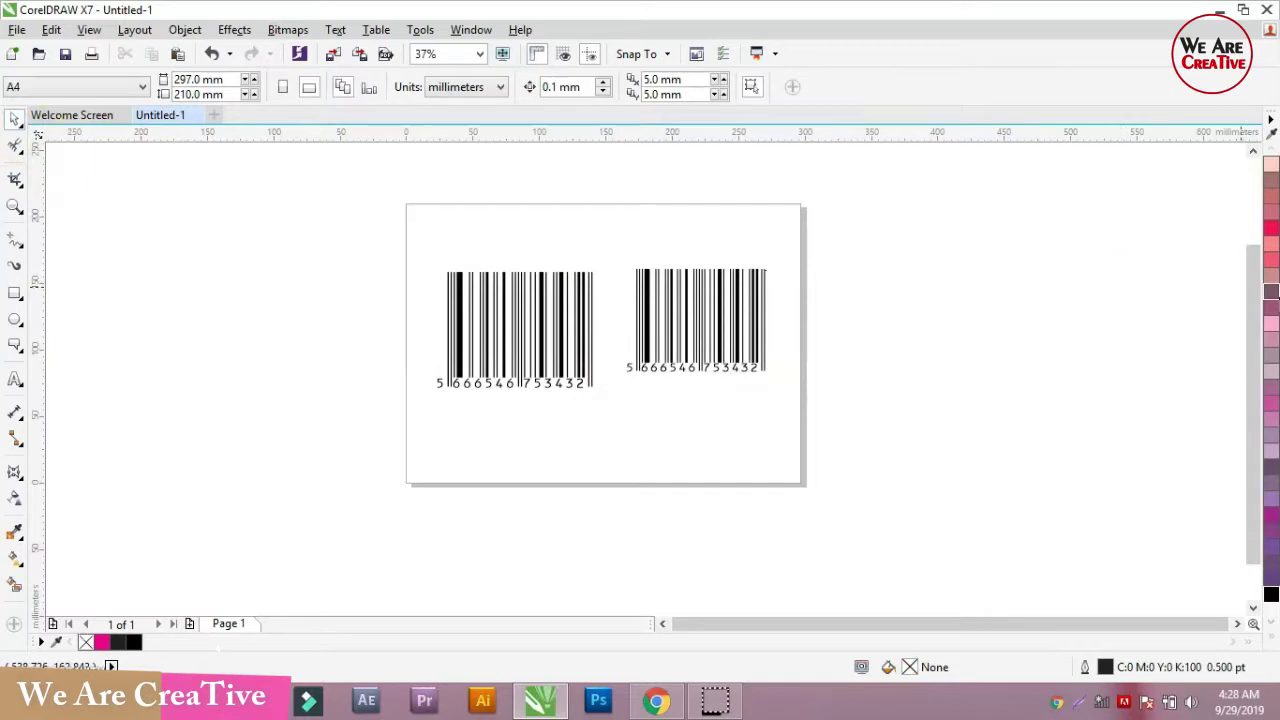
Add a page-sized rectangle behind both barcodes and fill it with pink, C:20 M:80 Y:0 K:0.
double_click(14, 296)
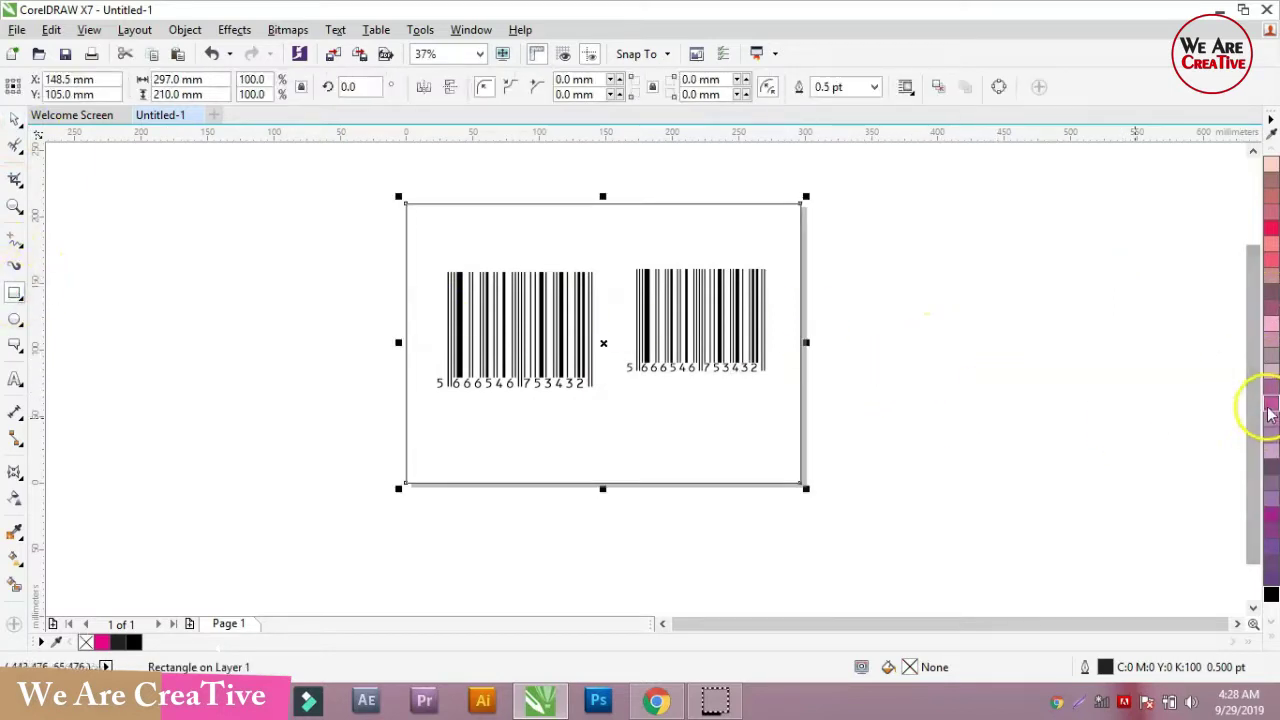
click(1270, 405)
click(14, 118)
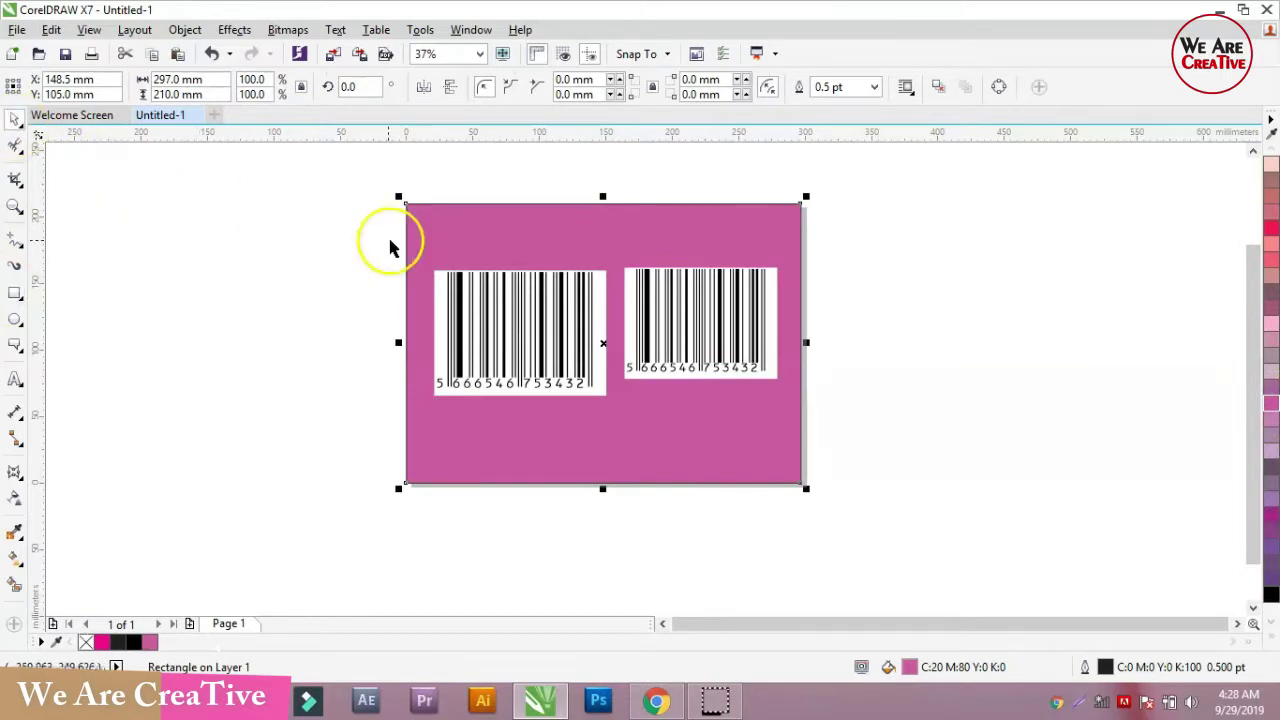
click(391, 245)
Delete the white background rectangle behind the imported barcode.
scroll(680, 388, up, 2)
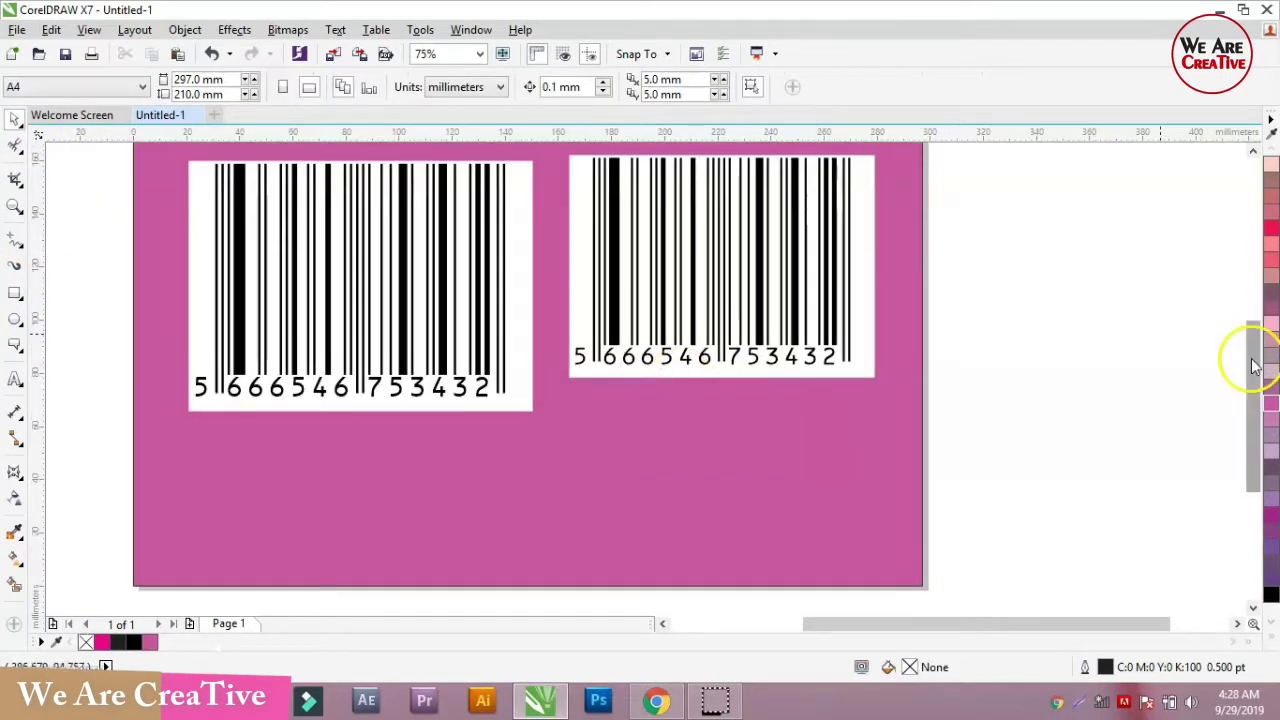
drag(1257, 357, 1254, 335)
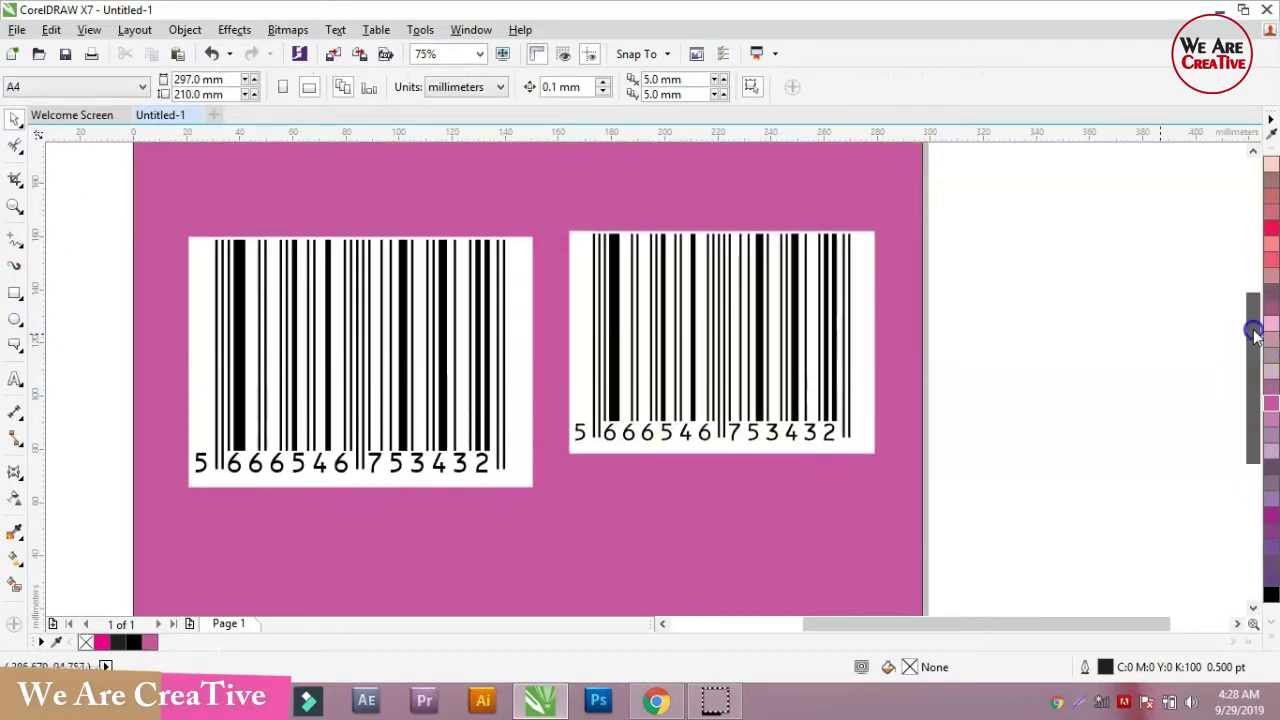
click(583, 255)
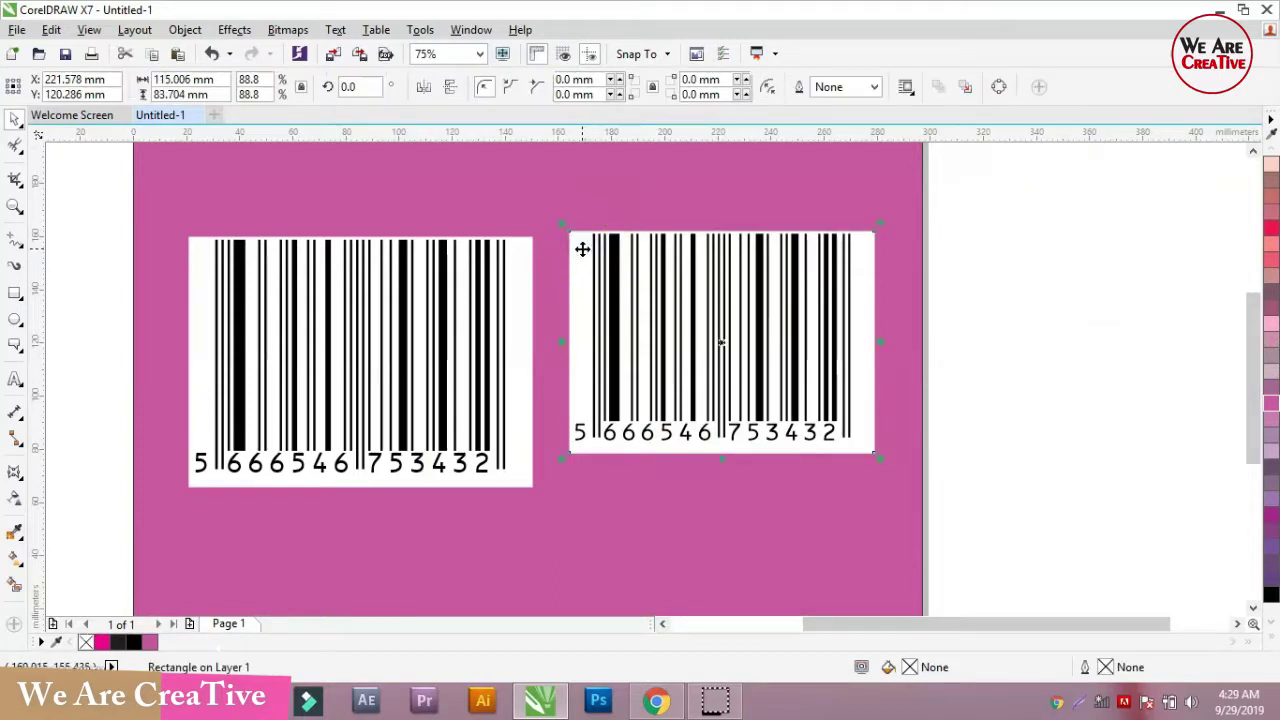
key(Delete)
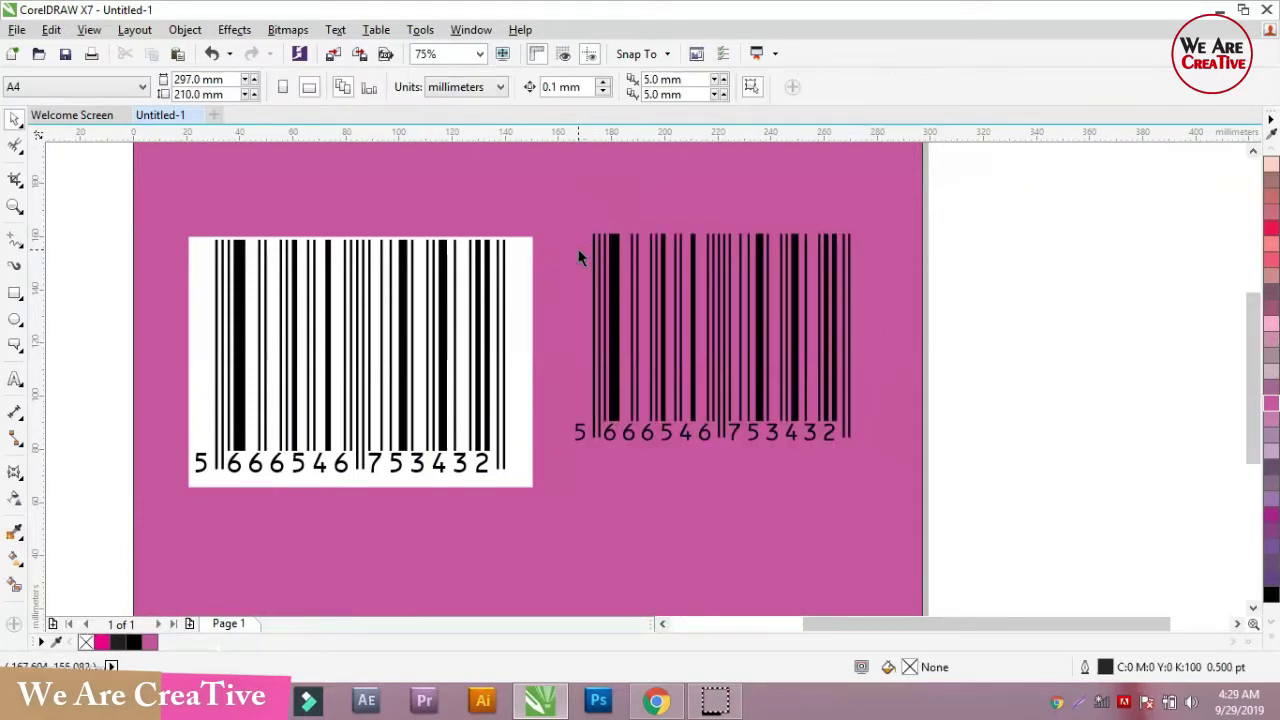
Move the original barcode slightly to about X 90.5 mm, Y 115.0 mm.
click(503, 276)
click(513, 263)
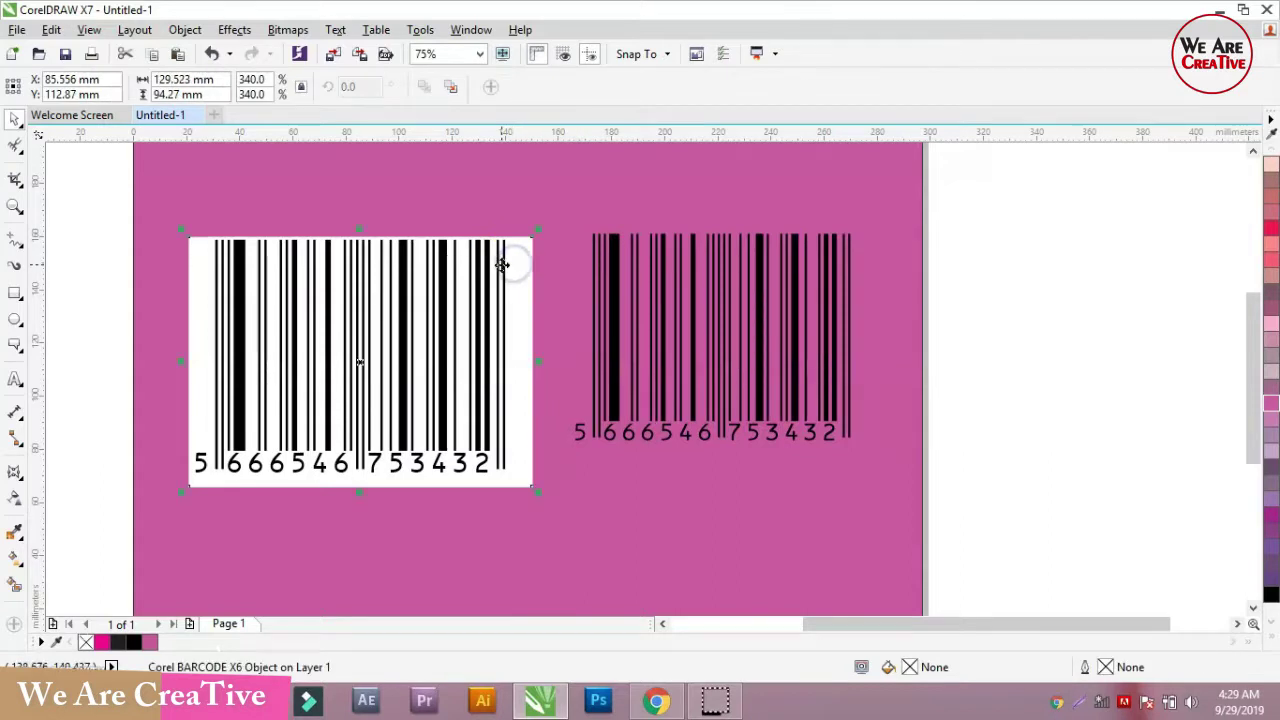
mouse_move(502, 264)
mouse_down()
mouse_move(503, 297)
mouse_move(503, 260)
mouse_move(497, 277)
mouse_move(500, 257)
mouse_move(477, 261)
mouse_up()
right_click(489, 260)
click(430, 288)
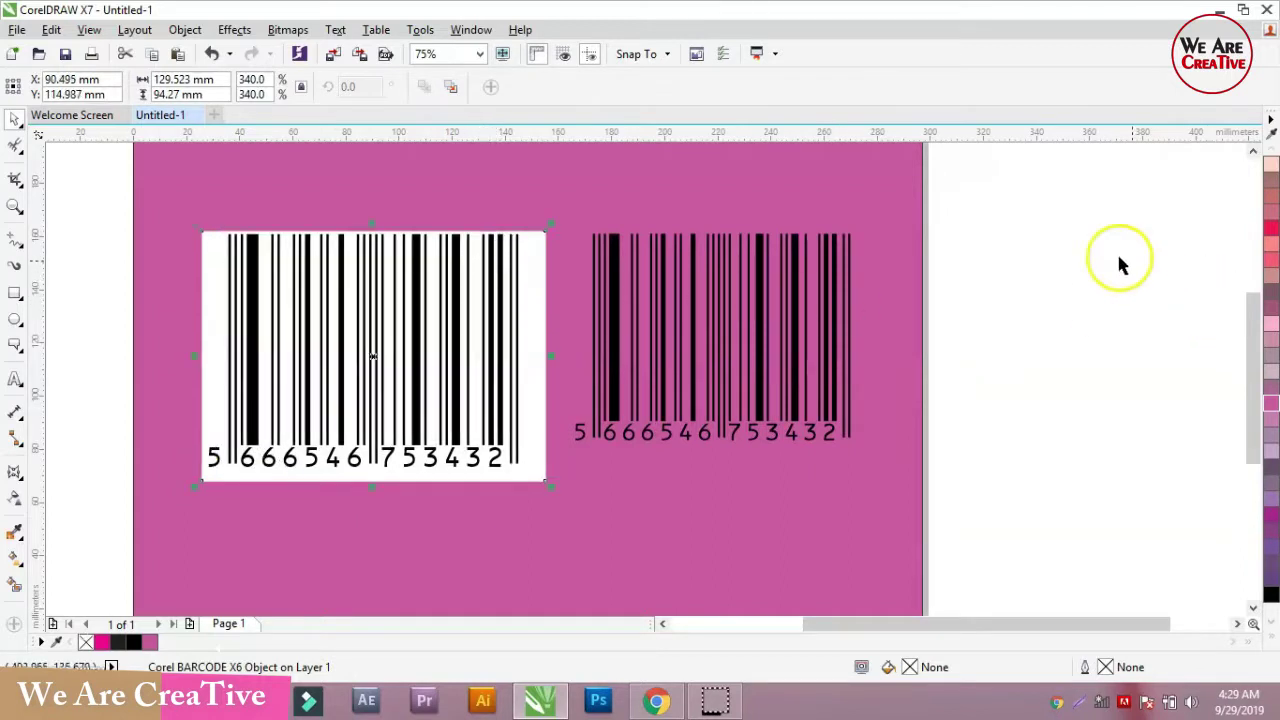
Group all bars and digits of the imported barcode.
click(1006, 214)
drag(1006, 214, 562, 474)
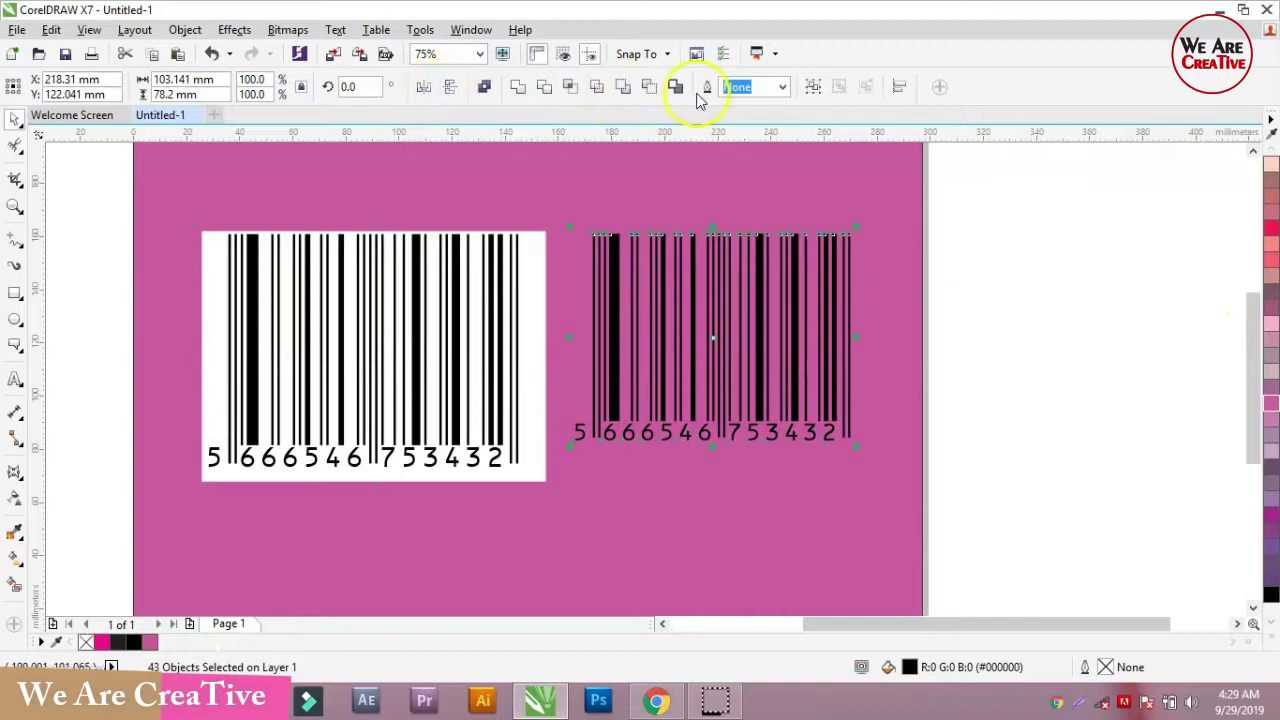
click(813, 87)
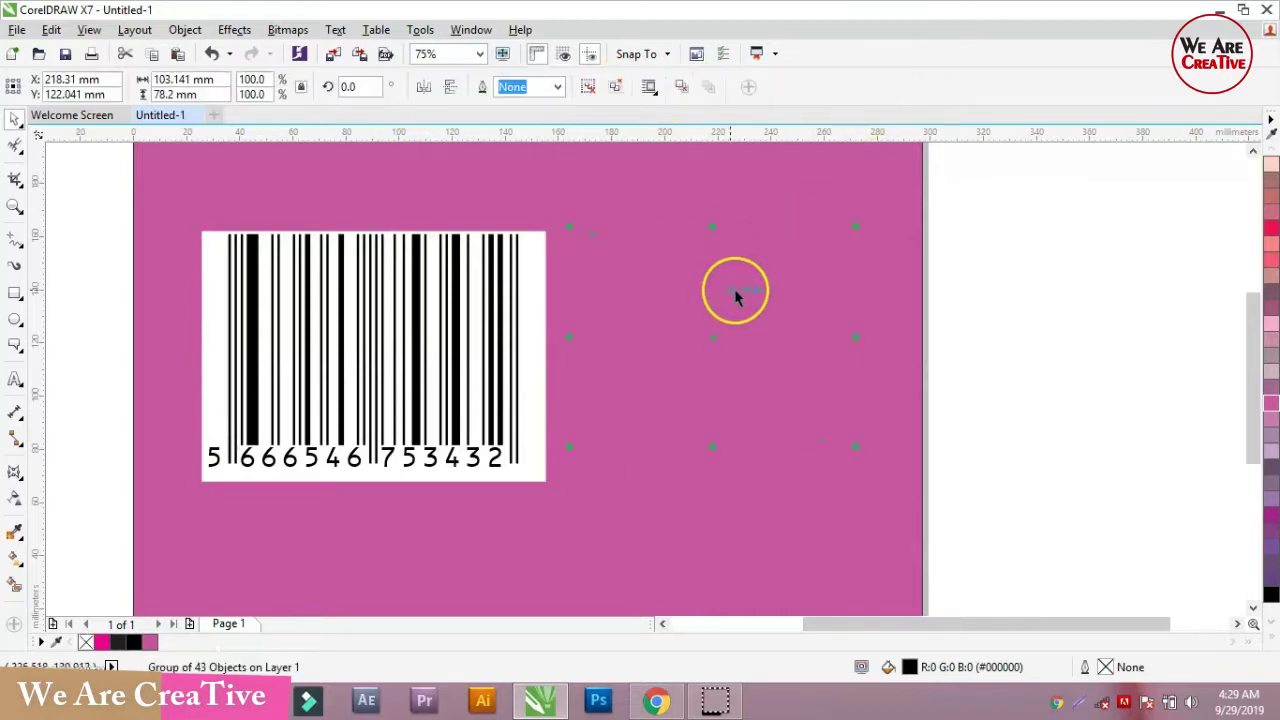
click(713, 337)
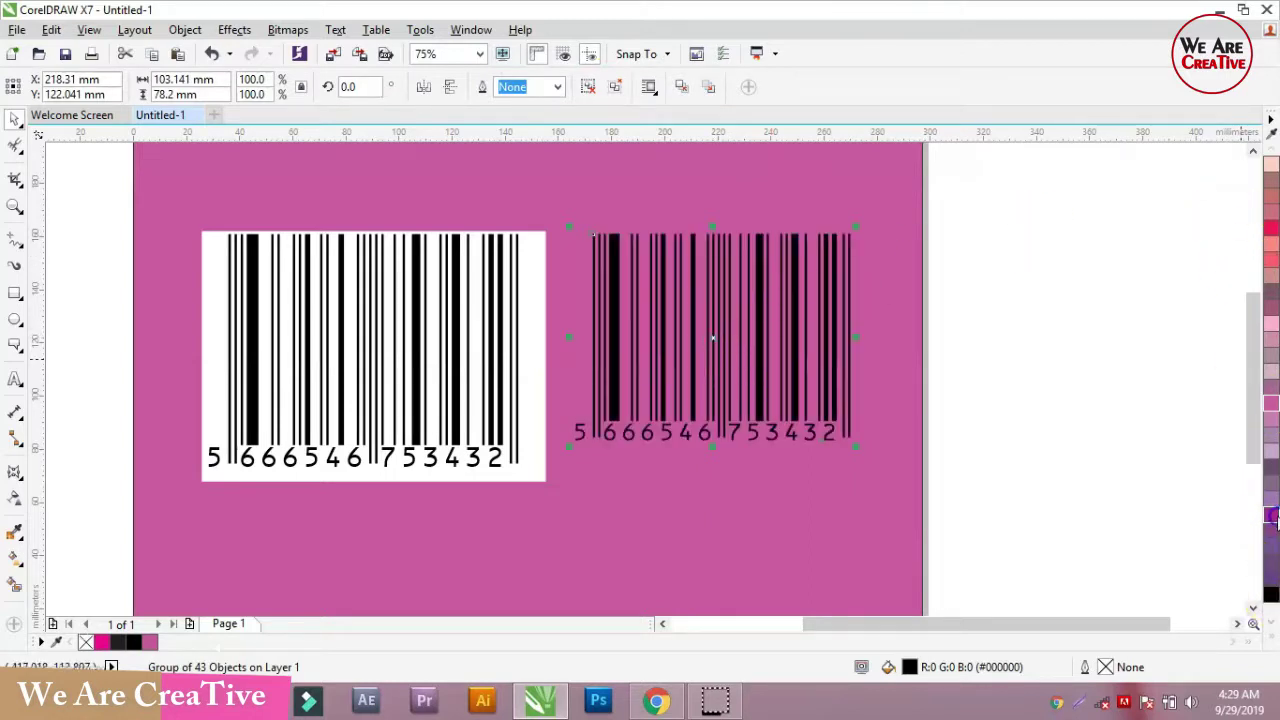
Try purple and C:0 M:40 Y:0 K:60 fills on the barcode group and finish with black, C:100 M:100 Y:100 K:100.
click(1270, 516)
click(1271, 290)
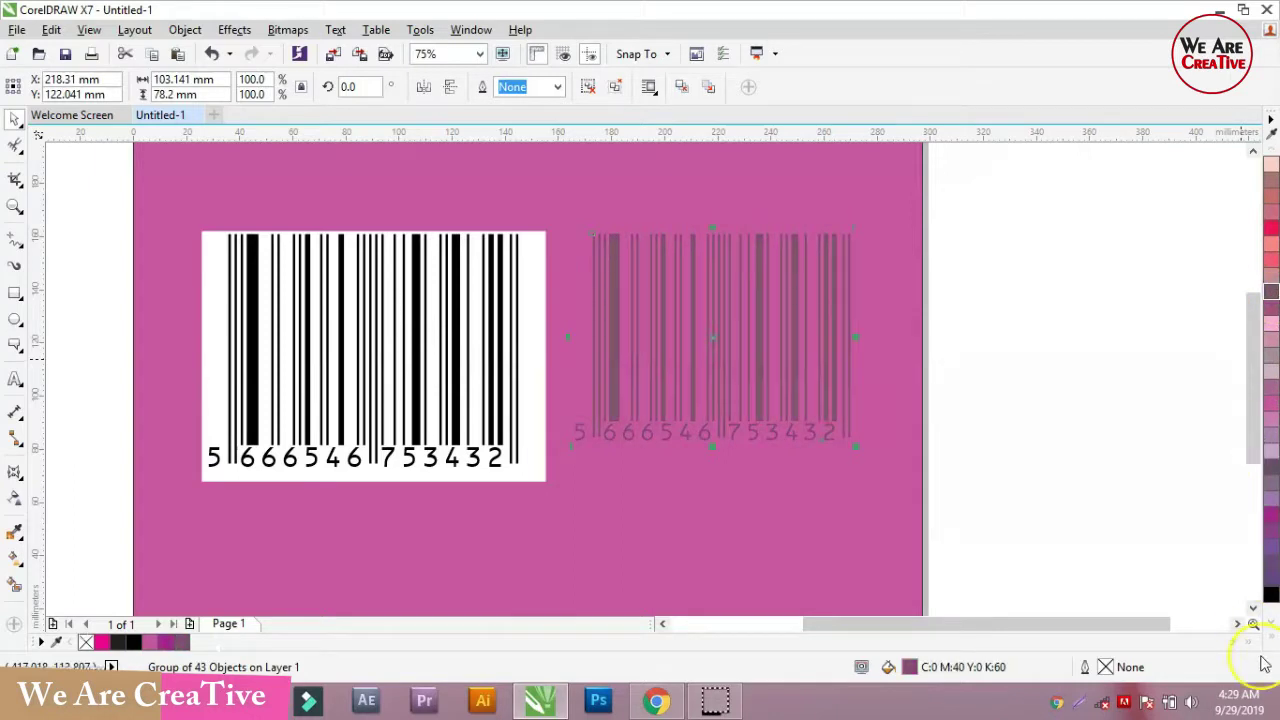
click(1271, 595)
click(1271, 643)
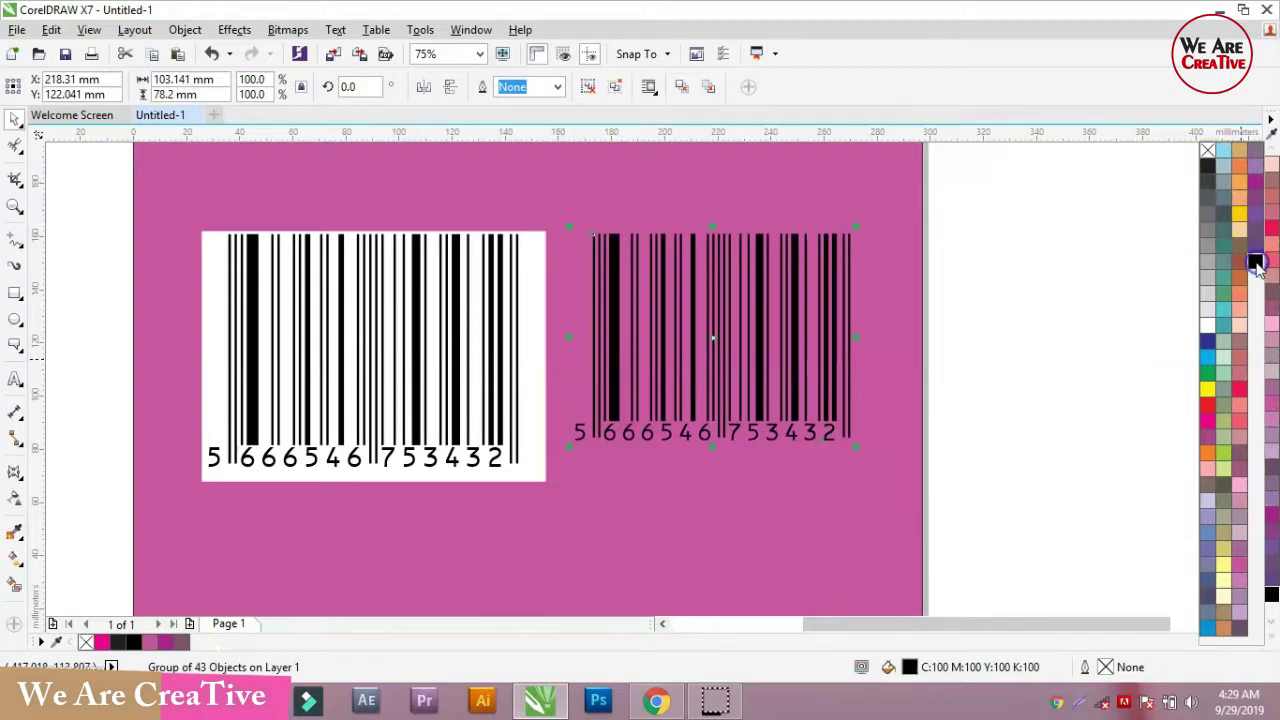
View the barcode group's fill colour settings and close them without changing anything.
click(908, 670)
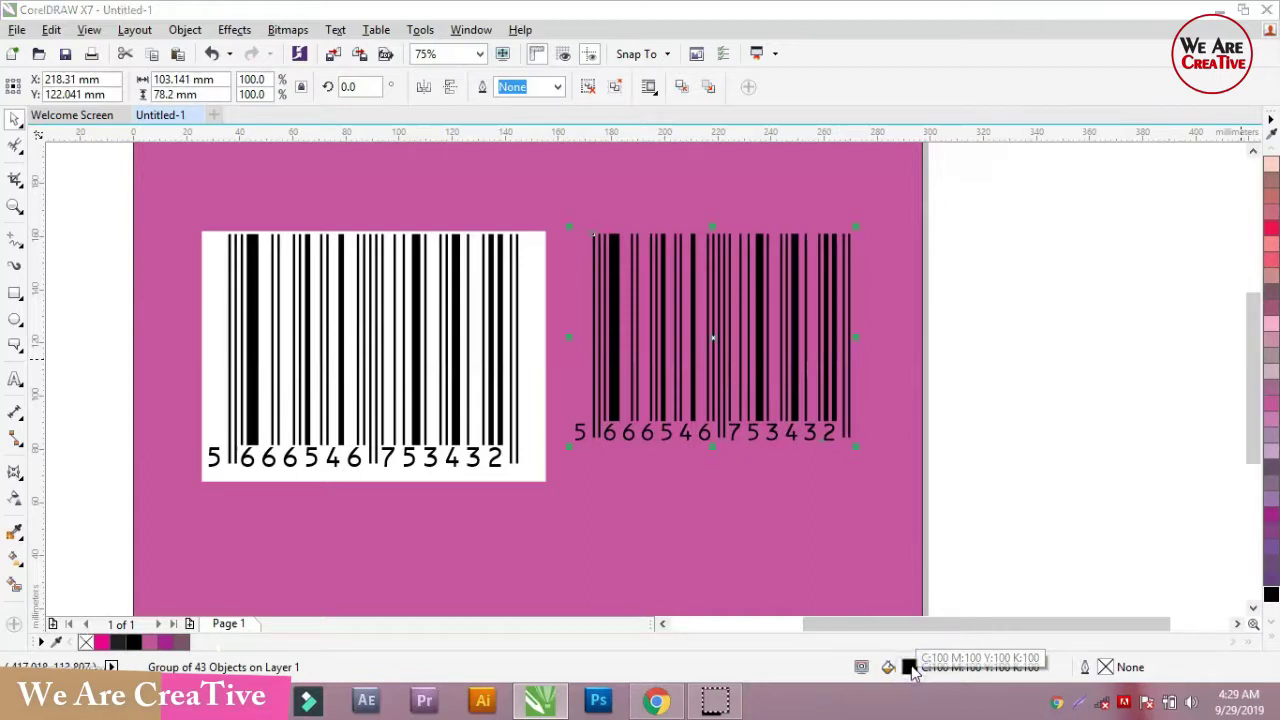
double_click(908, 667)
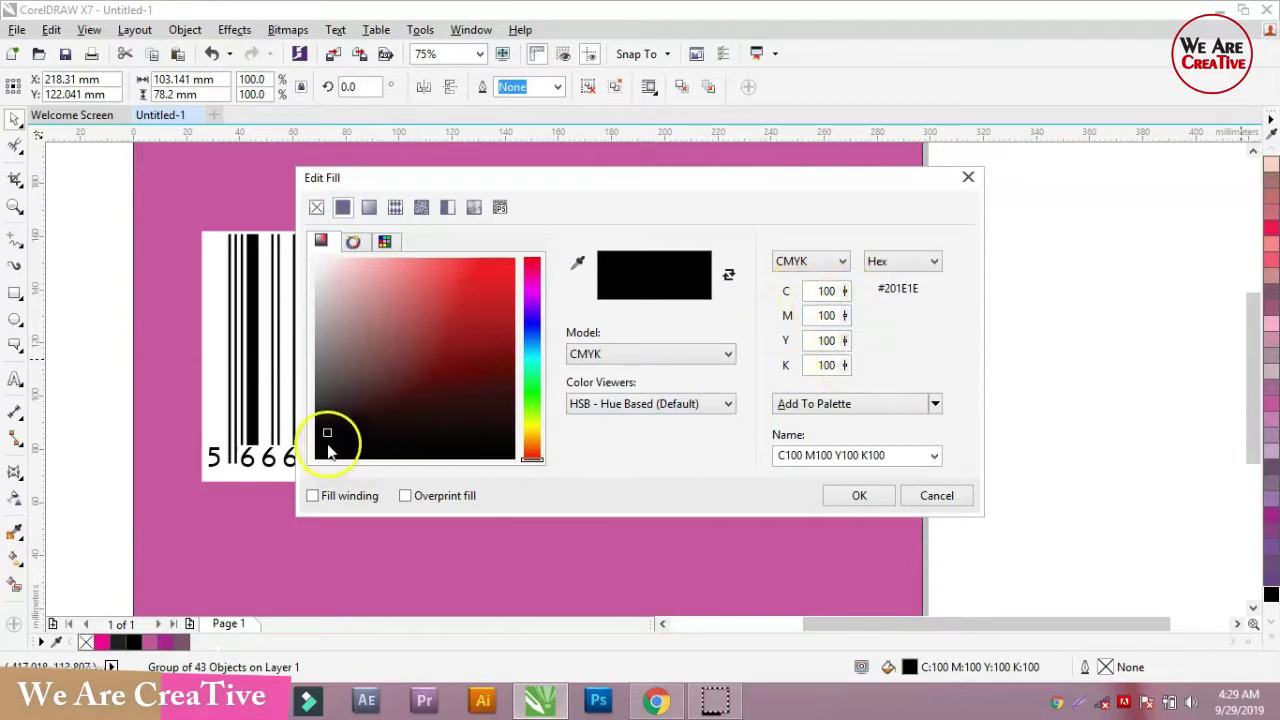
click(968, 180)
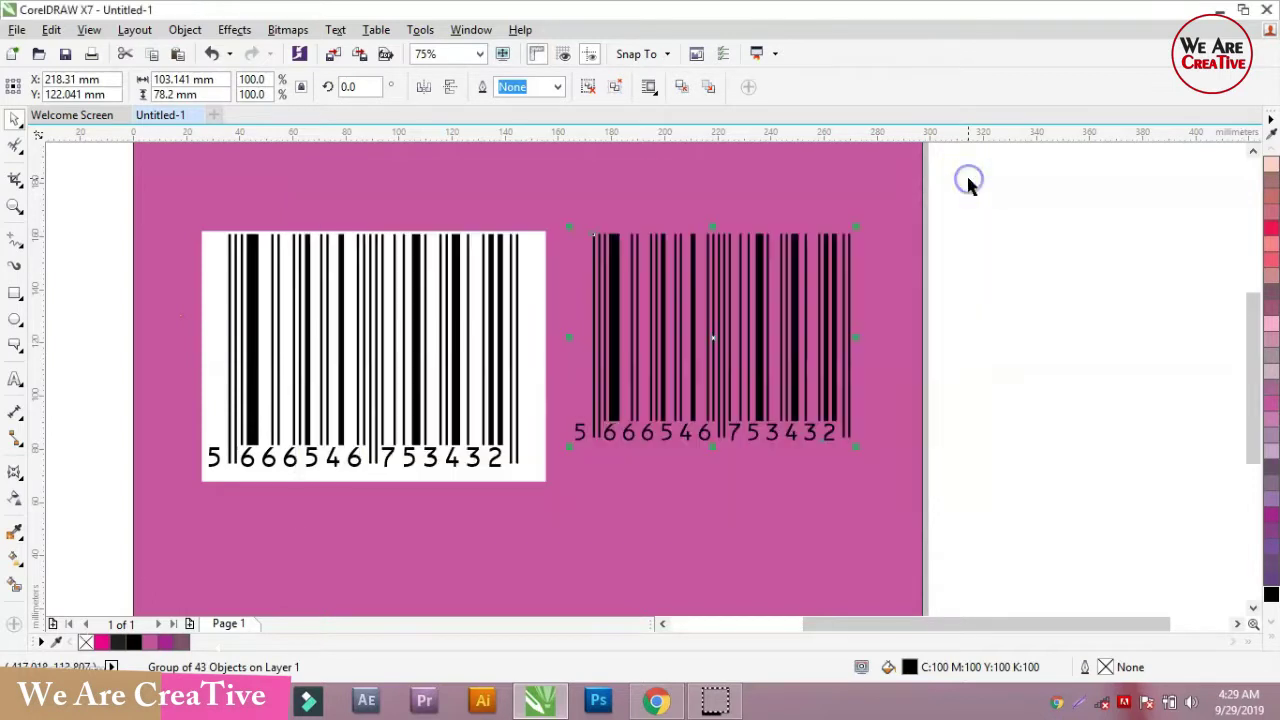
click(956, 303)
Ungroup all objects of the imported barcode.
click(829, 252)
right_click(829, 252)
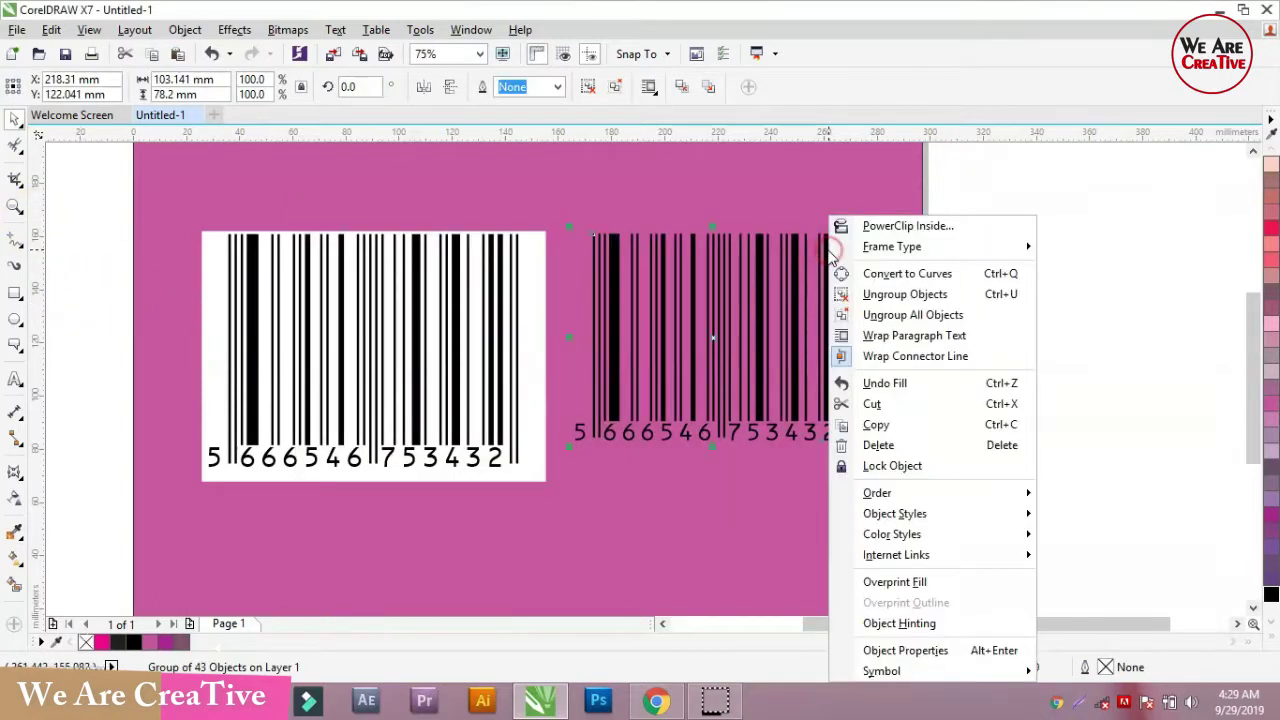
click(903, 312)
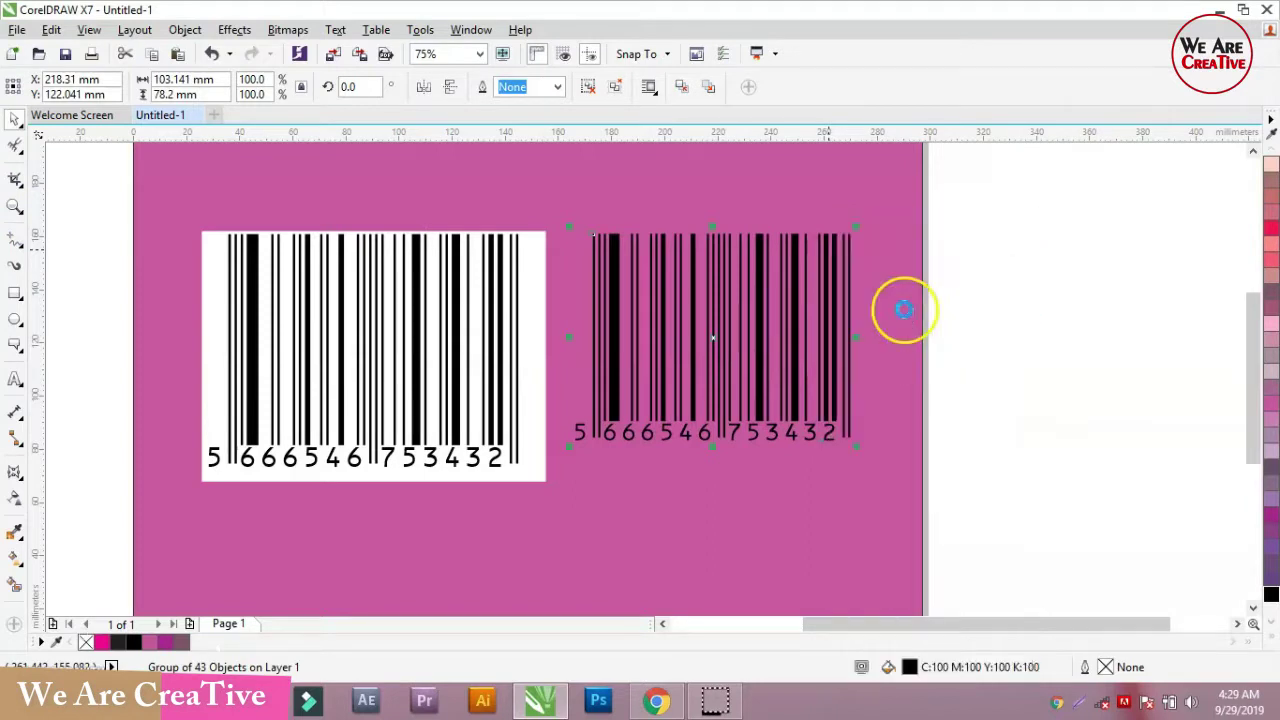
Try shifting the imported barcode's two end bars to the right and undo both moves.
click(823, 423)
click(850, 404)
mouse_move(857, 286)
mouse_down()
mouse_move(888, 277)
mouse_move(846, 272)
mouse_move(862, 262)
mouse_up()
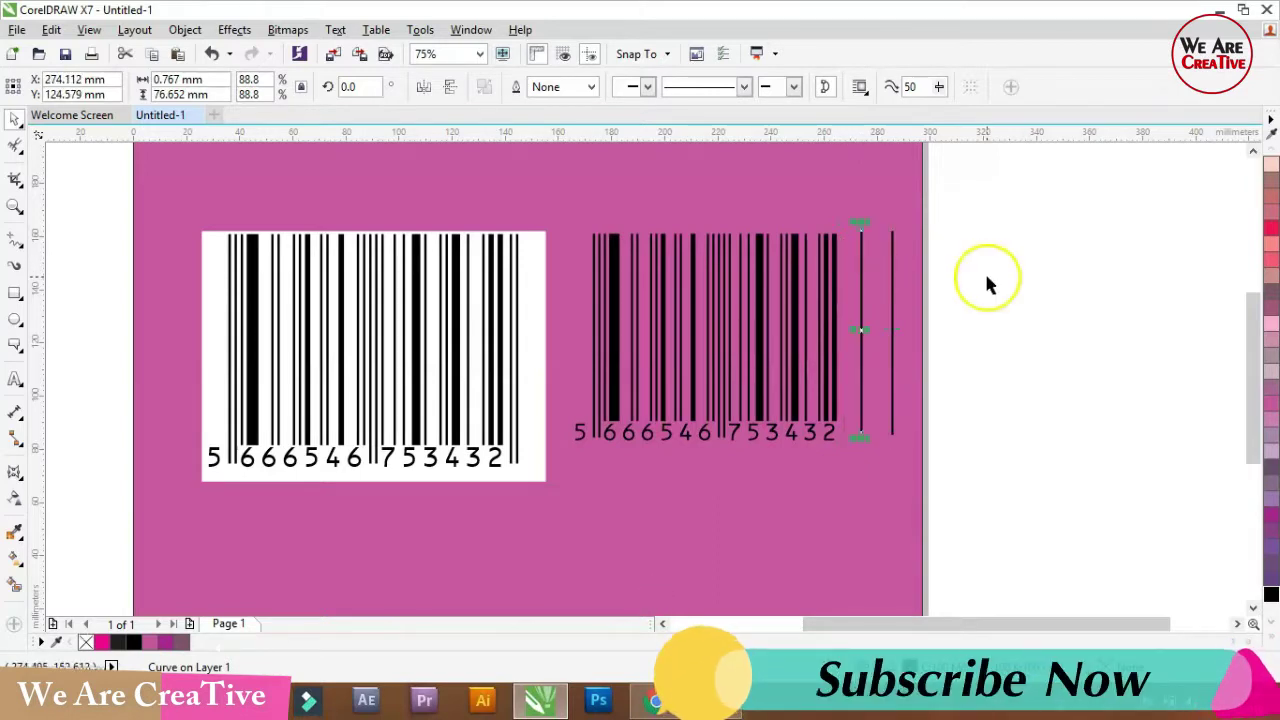
key(ctrl+z)
key(ctrl+z)
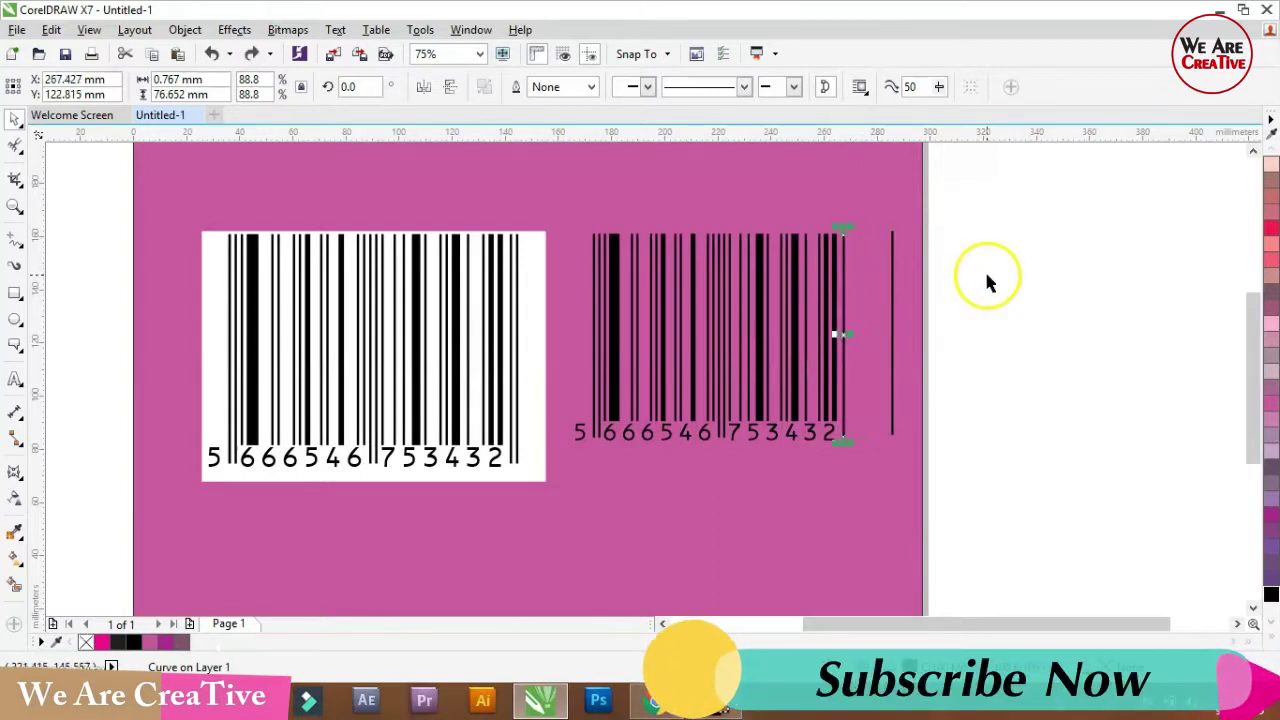
click(986, 281)
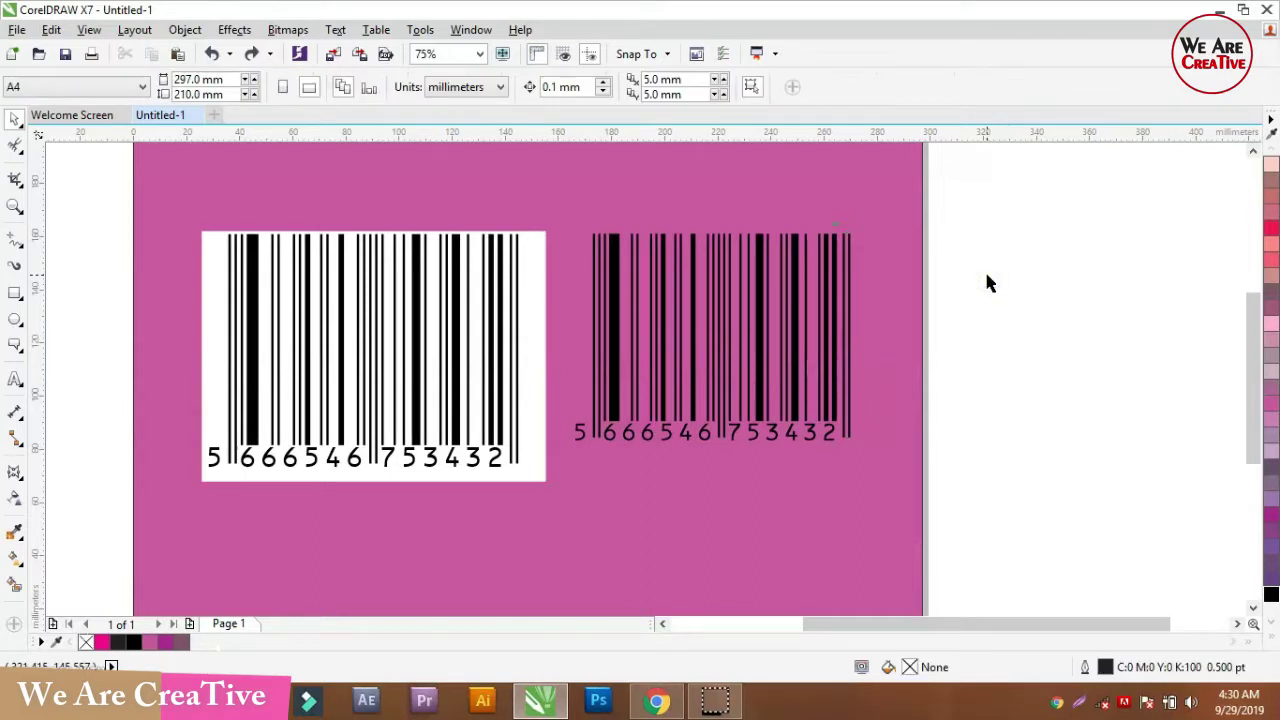
Try to insert a QR code and cancel the Corel account sign-in.
scroll(523, 383, down, 2)
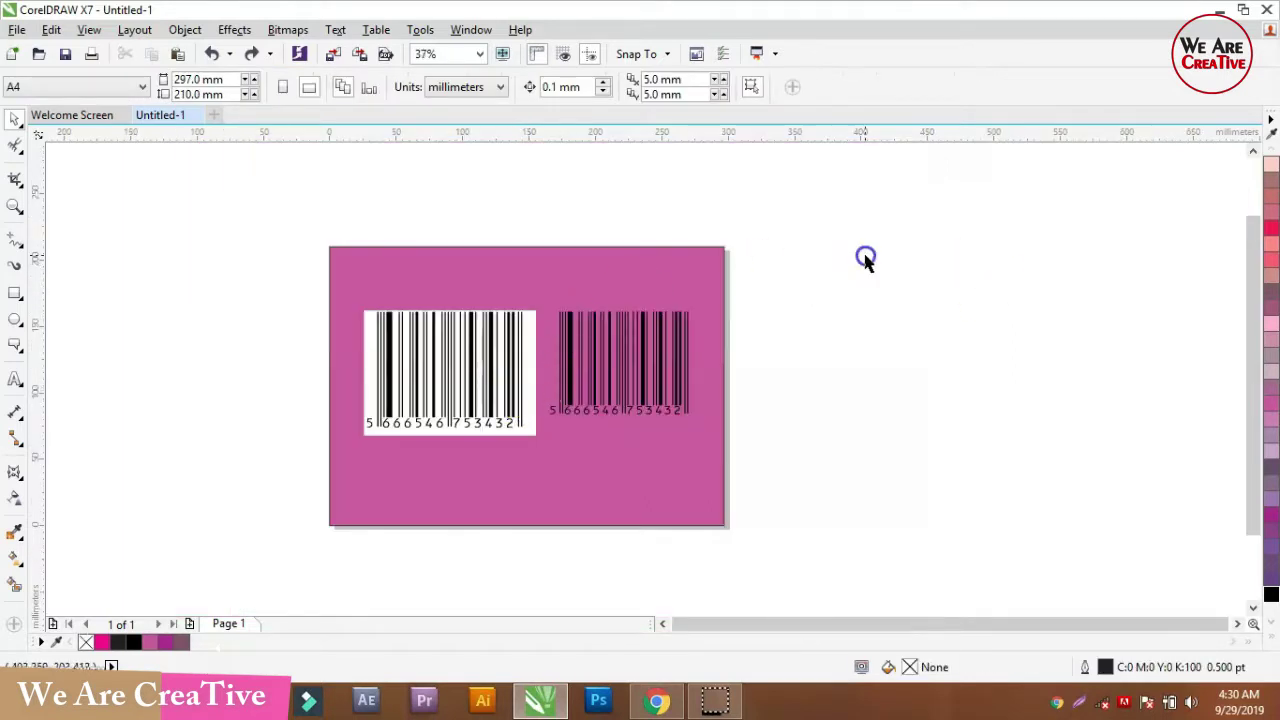
click(140, 31)
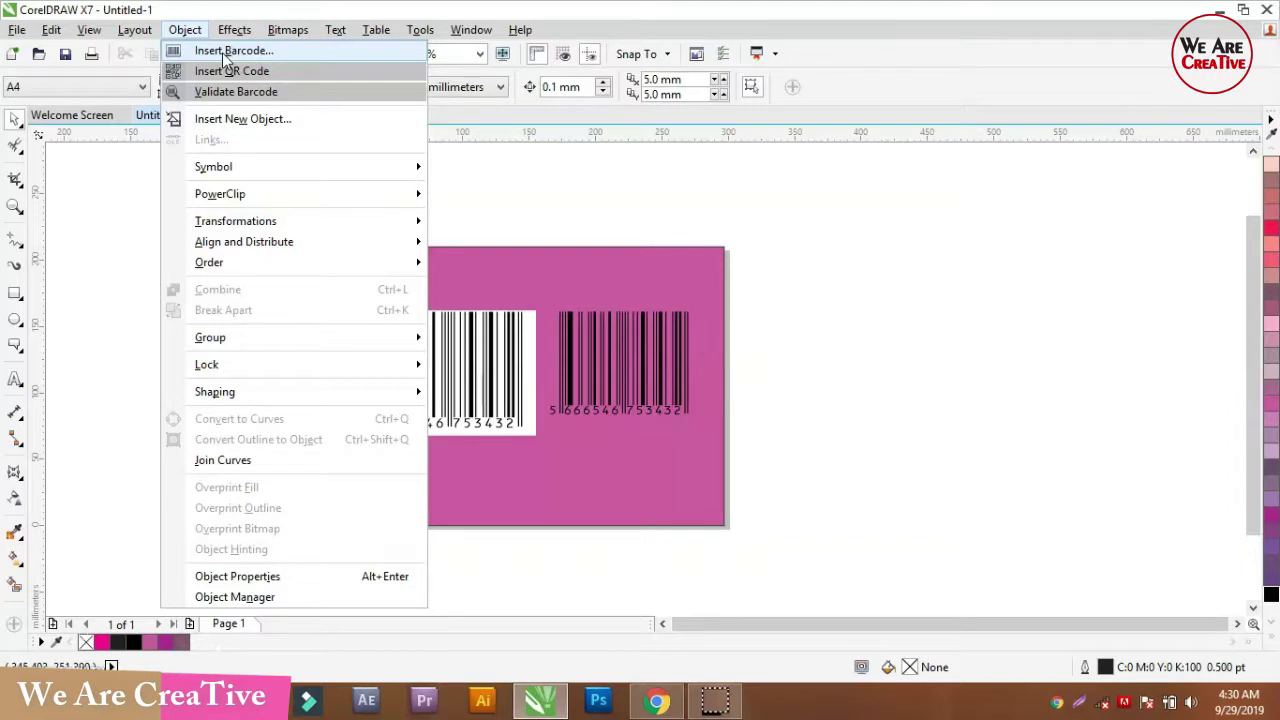
click(213, 78)
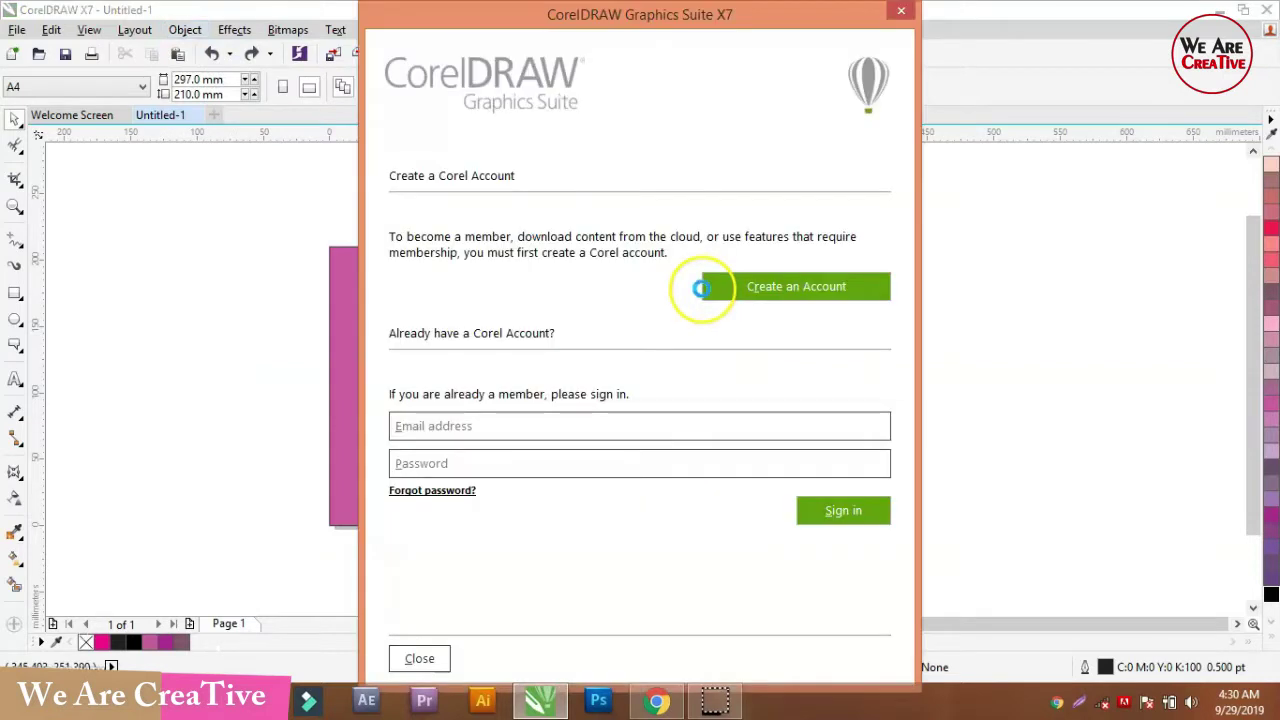
click(897, 12)
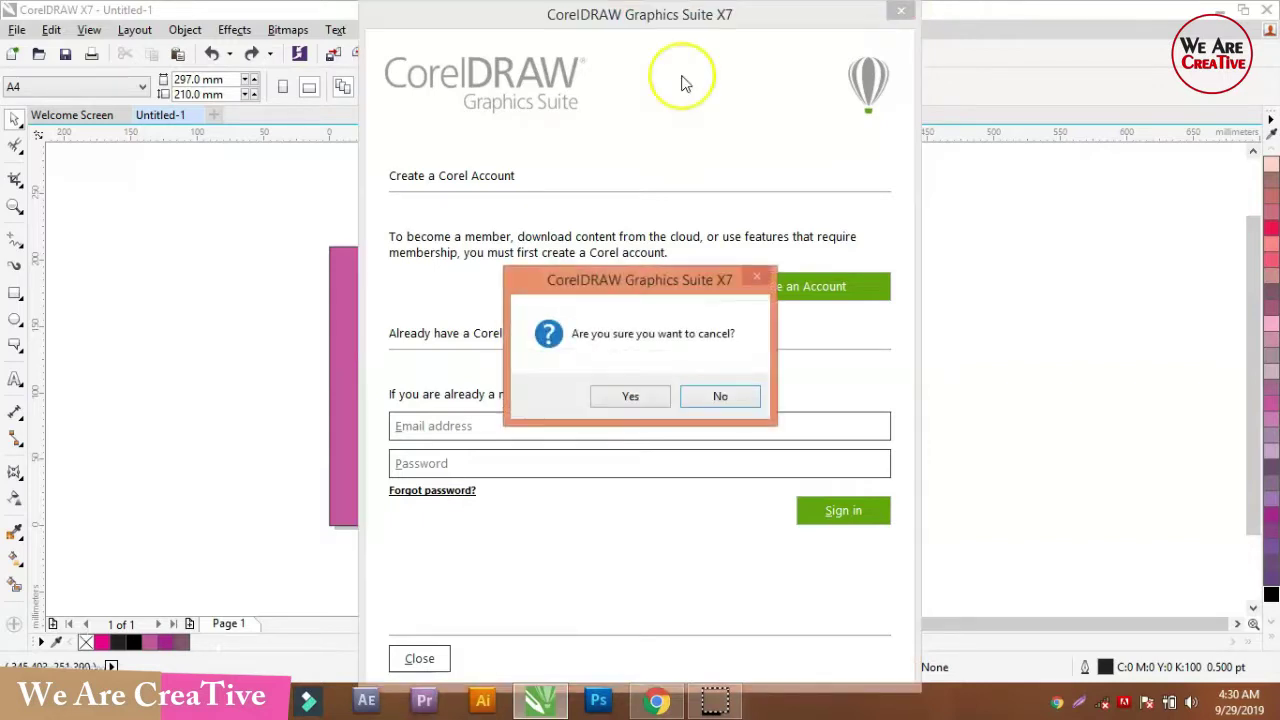
click(632, 397)
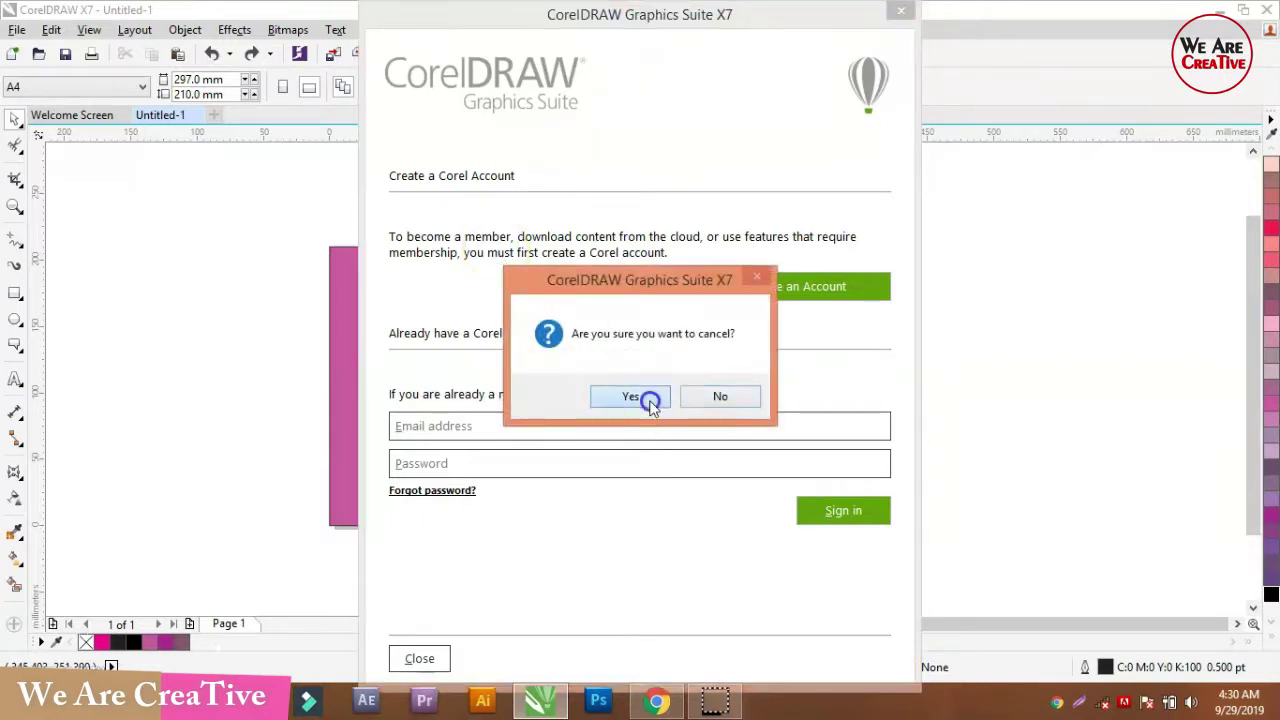
Insert a new Microsoft Word Document object into the drawing.
click(183, 30)
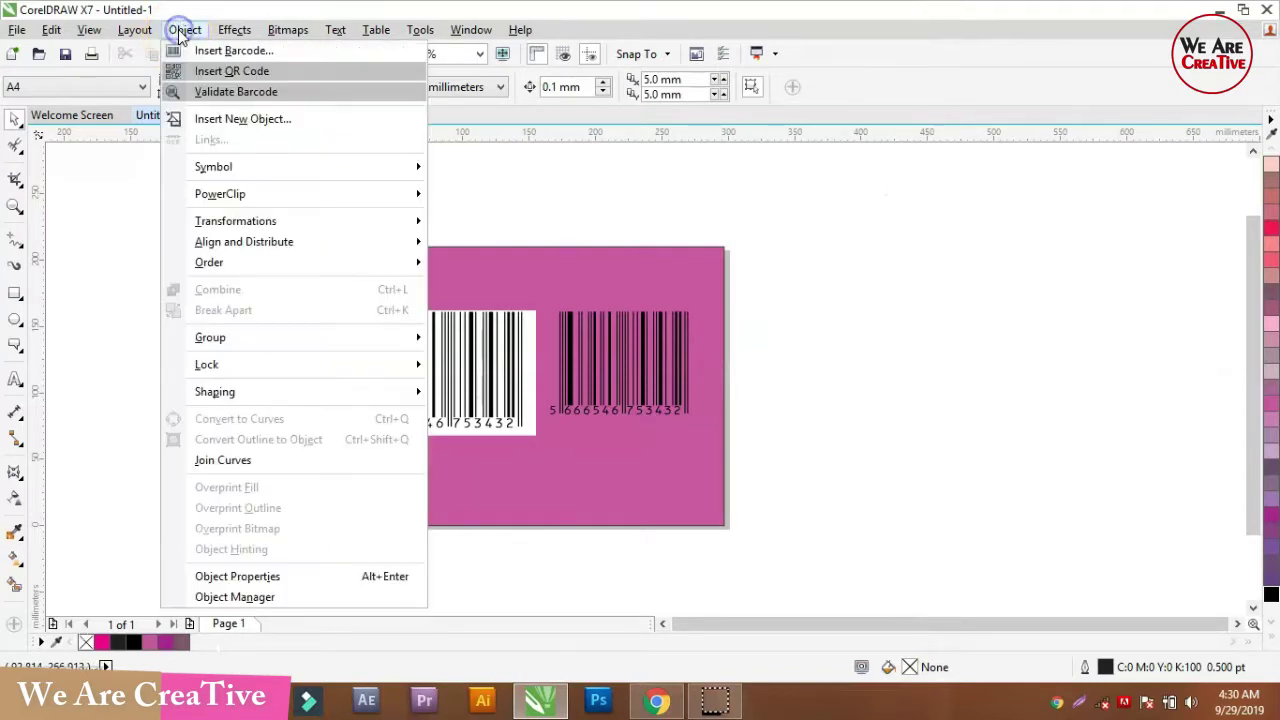
click(218, 121)
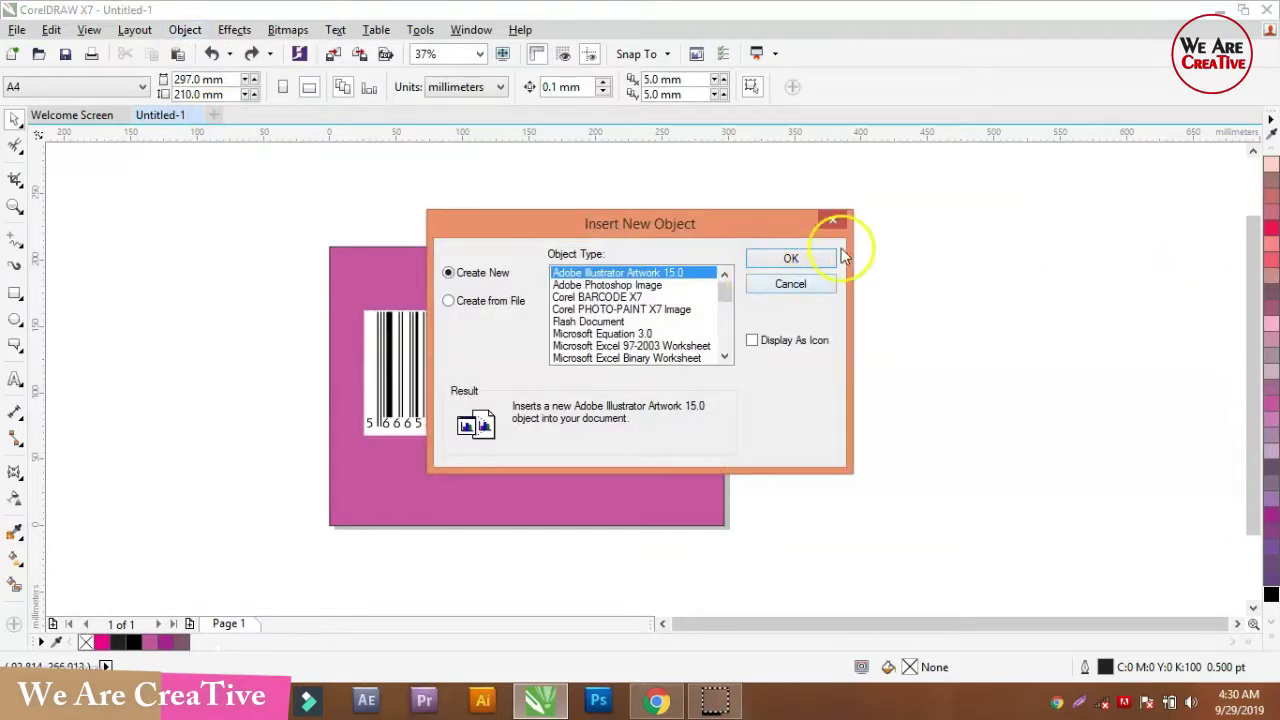
click(594, 286)
click(640, 287)
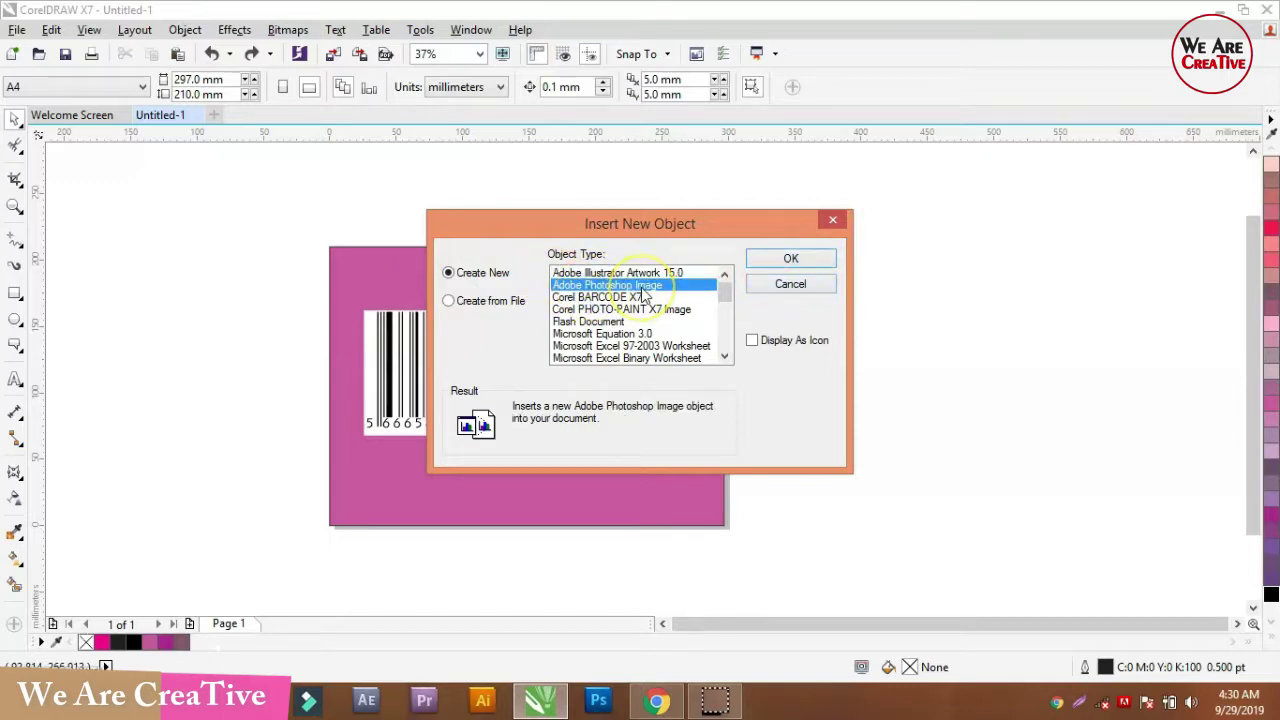
click(614, 297)
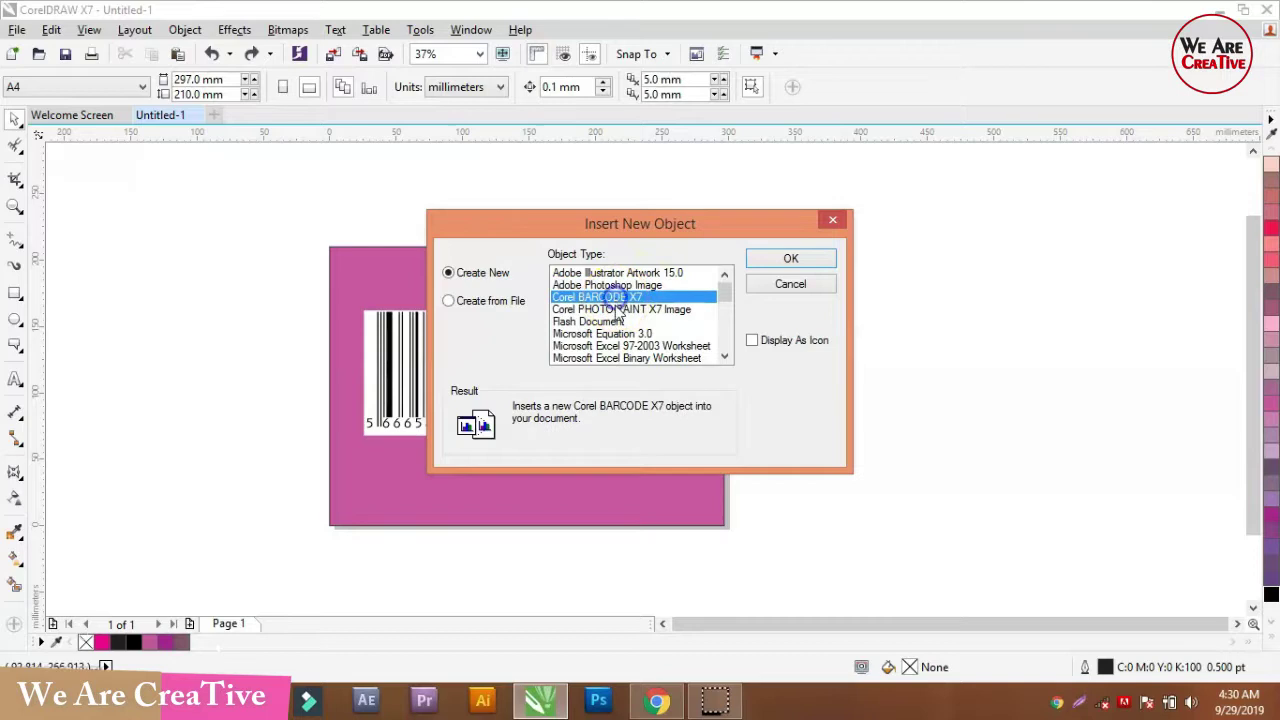
click(614, 310)
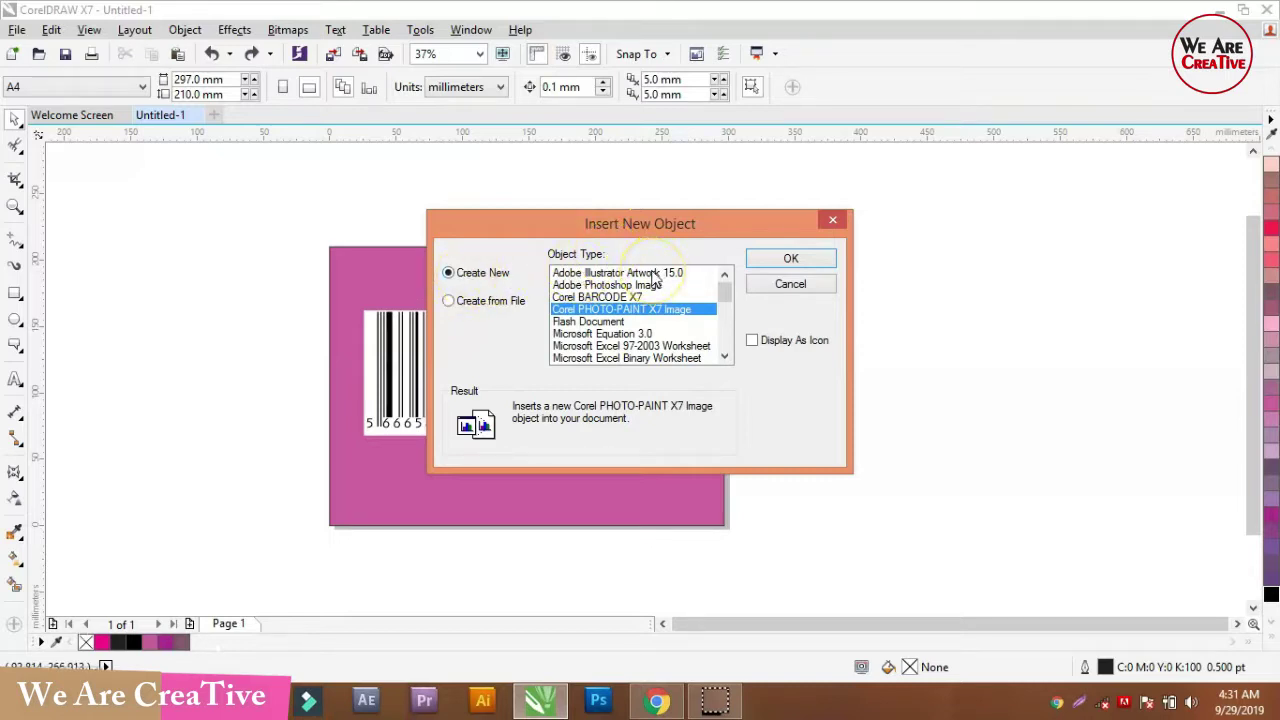
click(645, 333)
scroll(650, 340, down, 2)
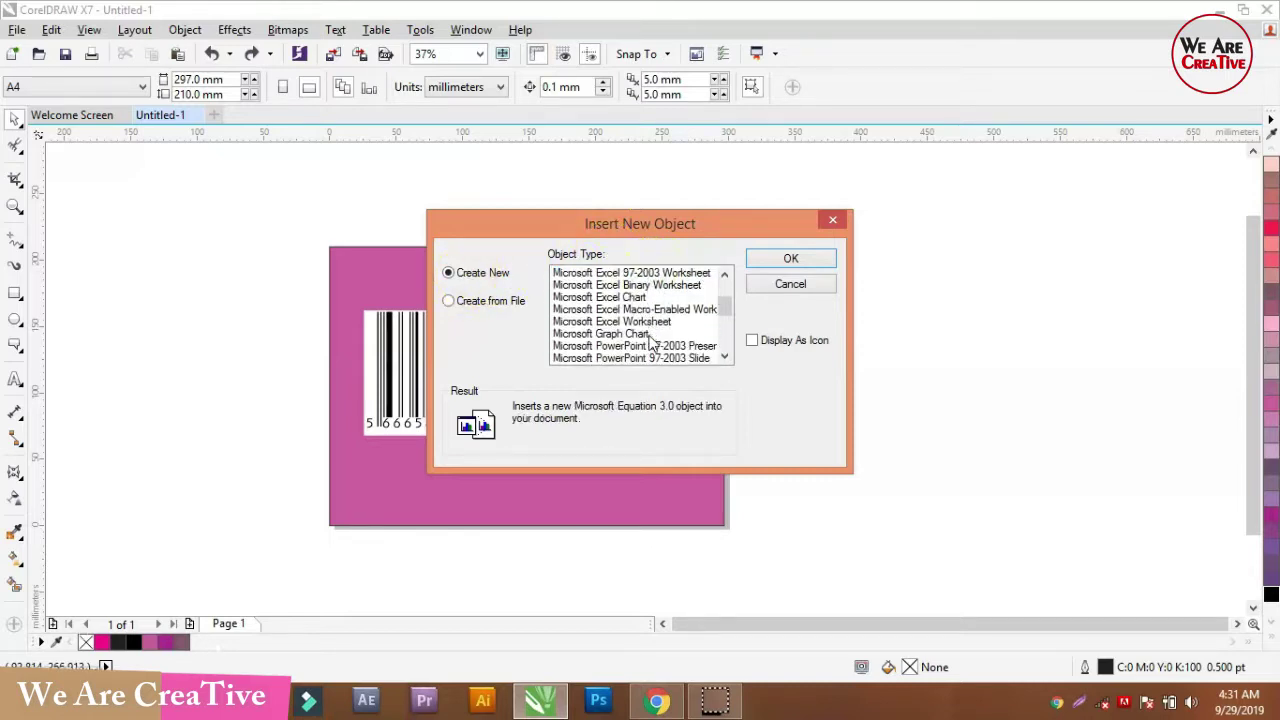
scroll(640, 325, down, 3)
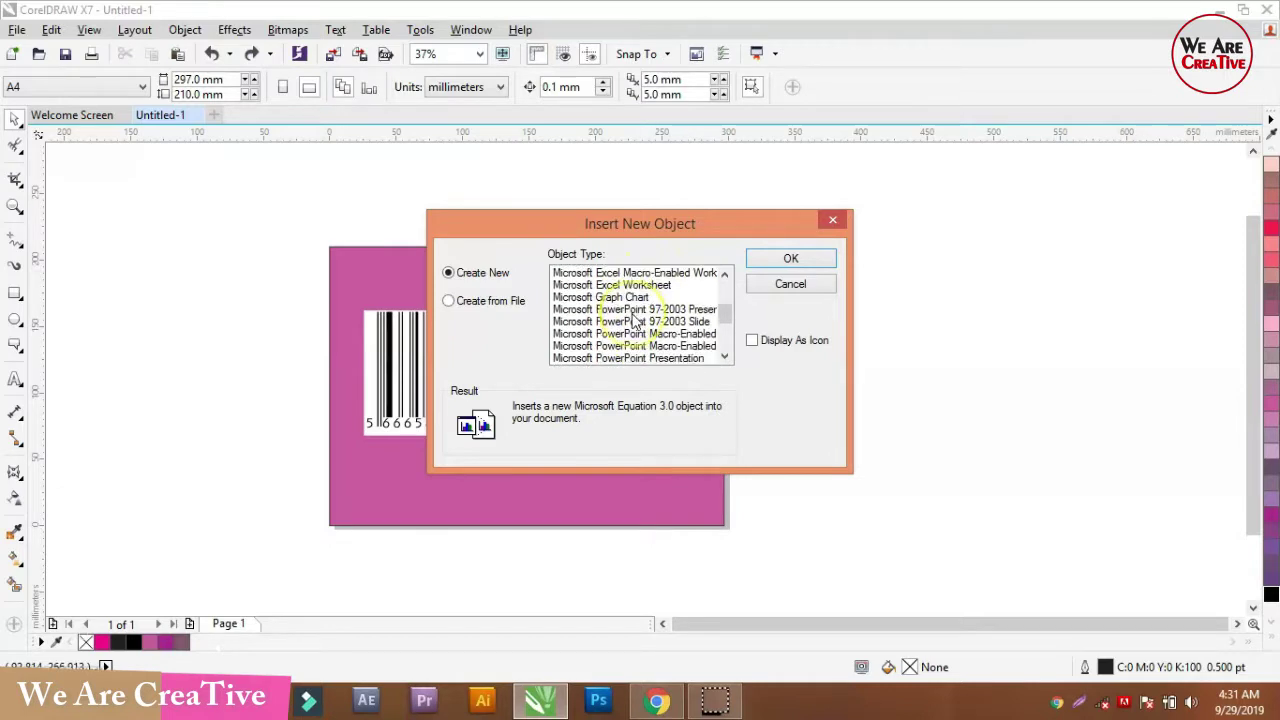
scroll(633, 318, down, 1)
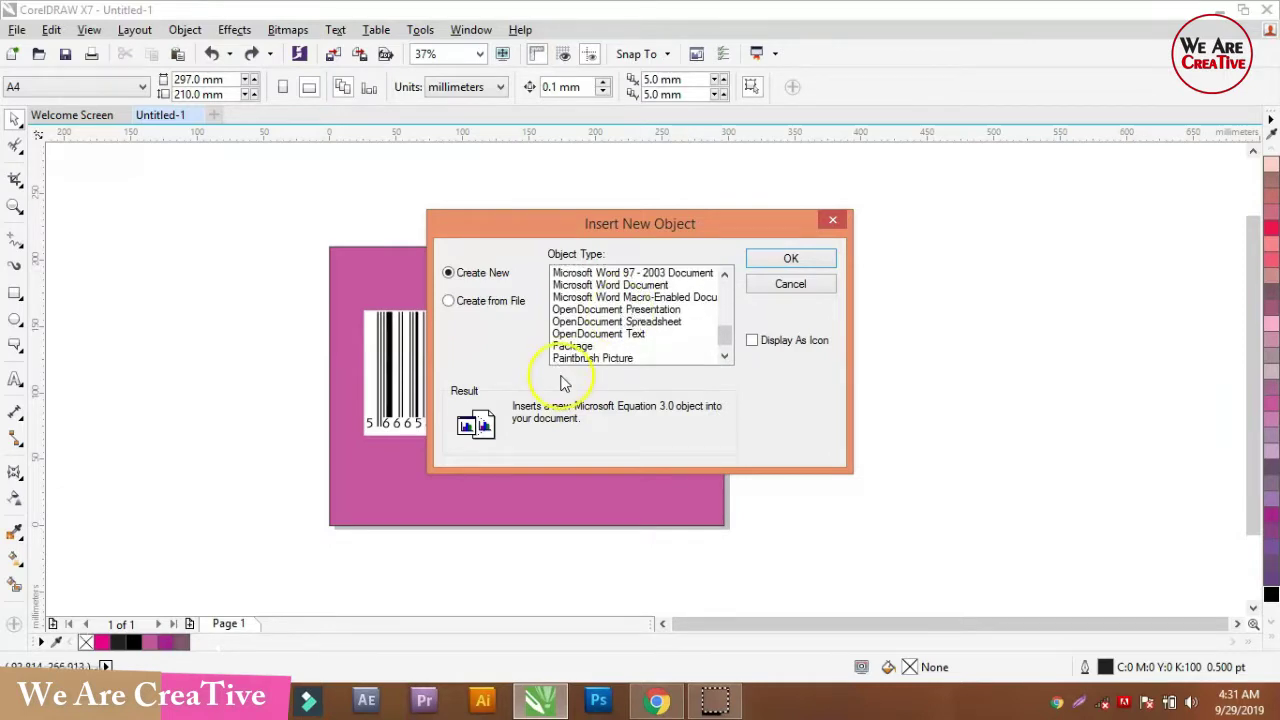
scroll(598, 352, up, 1)
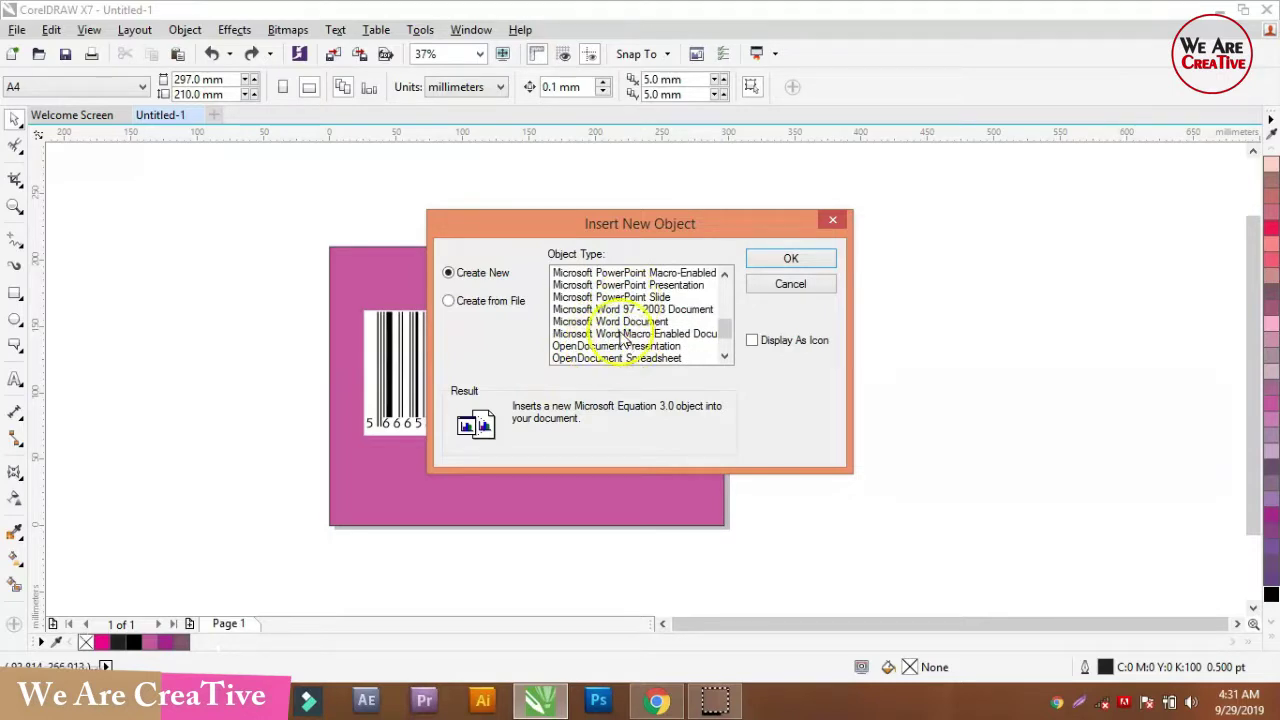
click(605, 322)
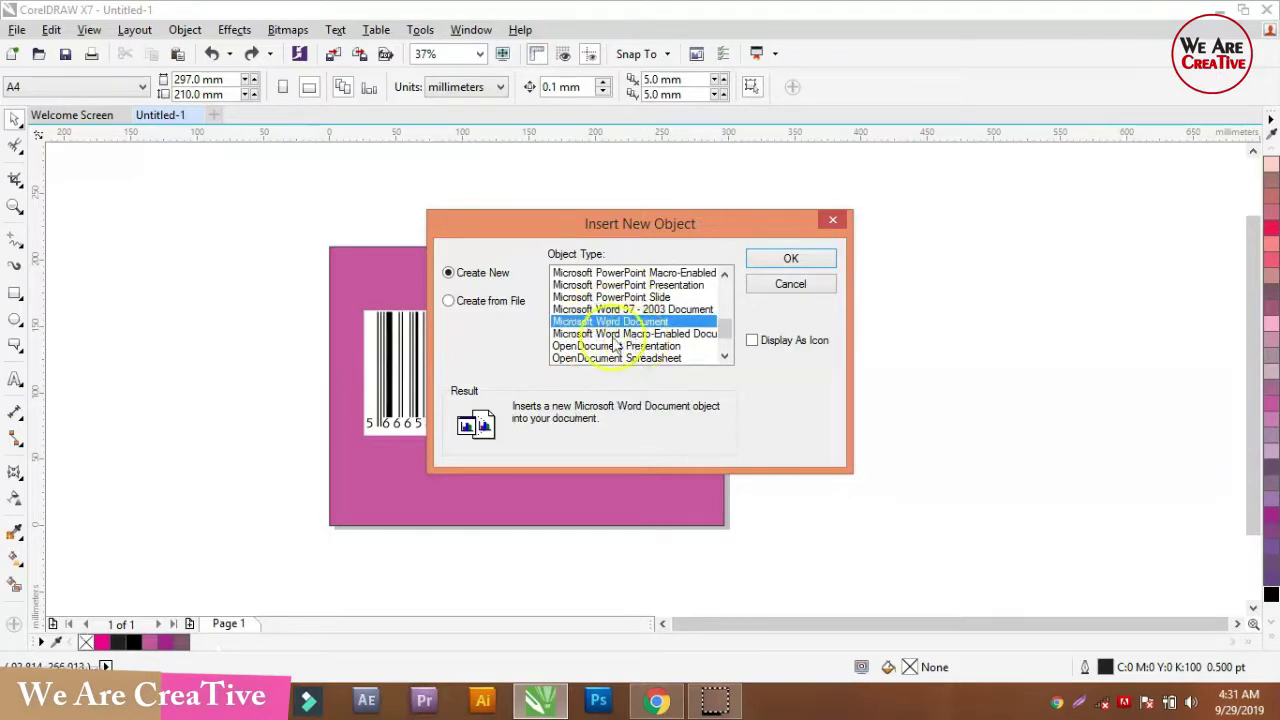
click(798, 258)
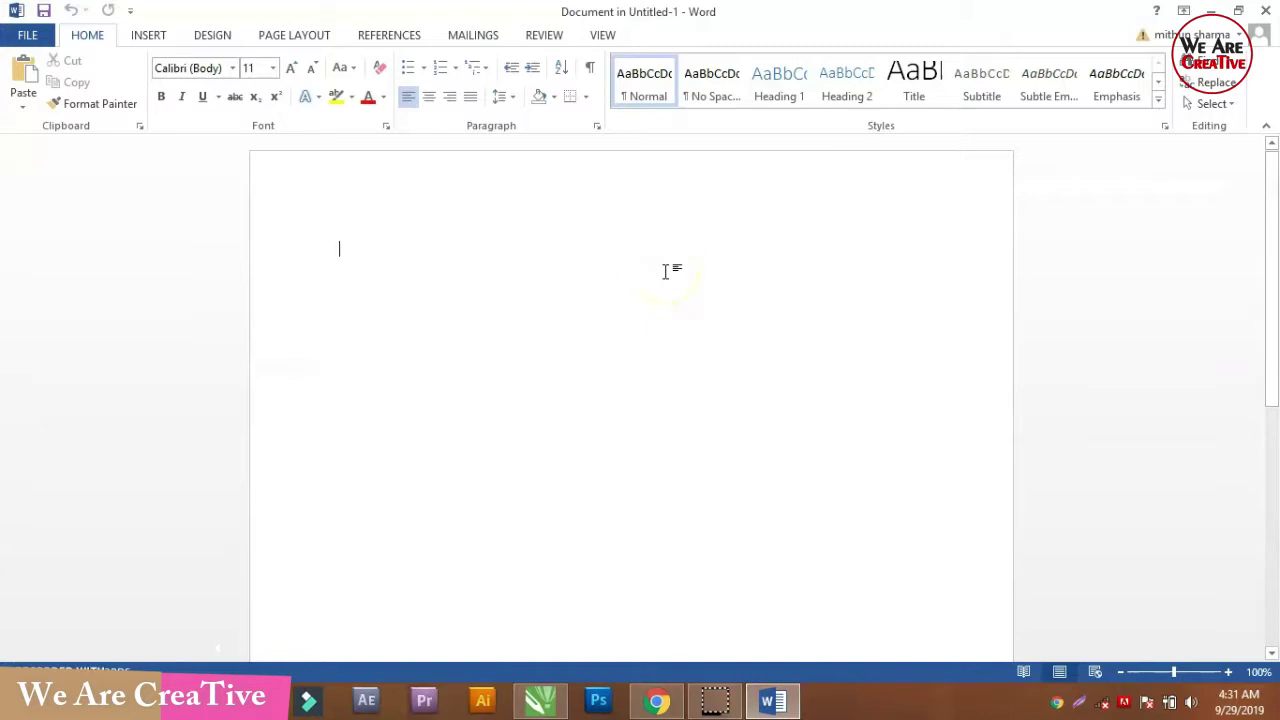
Write "We are creative" in the embedded Word document at font size 72 and return to the CorelDRAW page.
text(we)
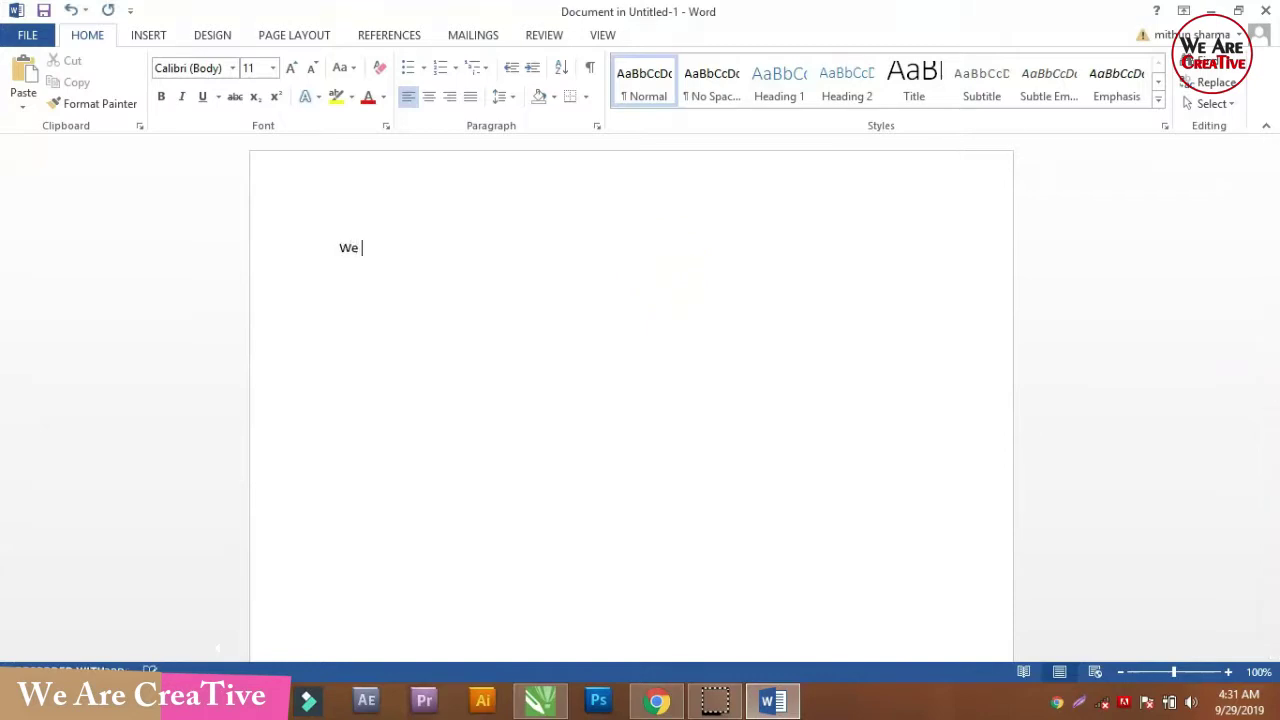
text( are creative)
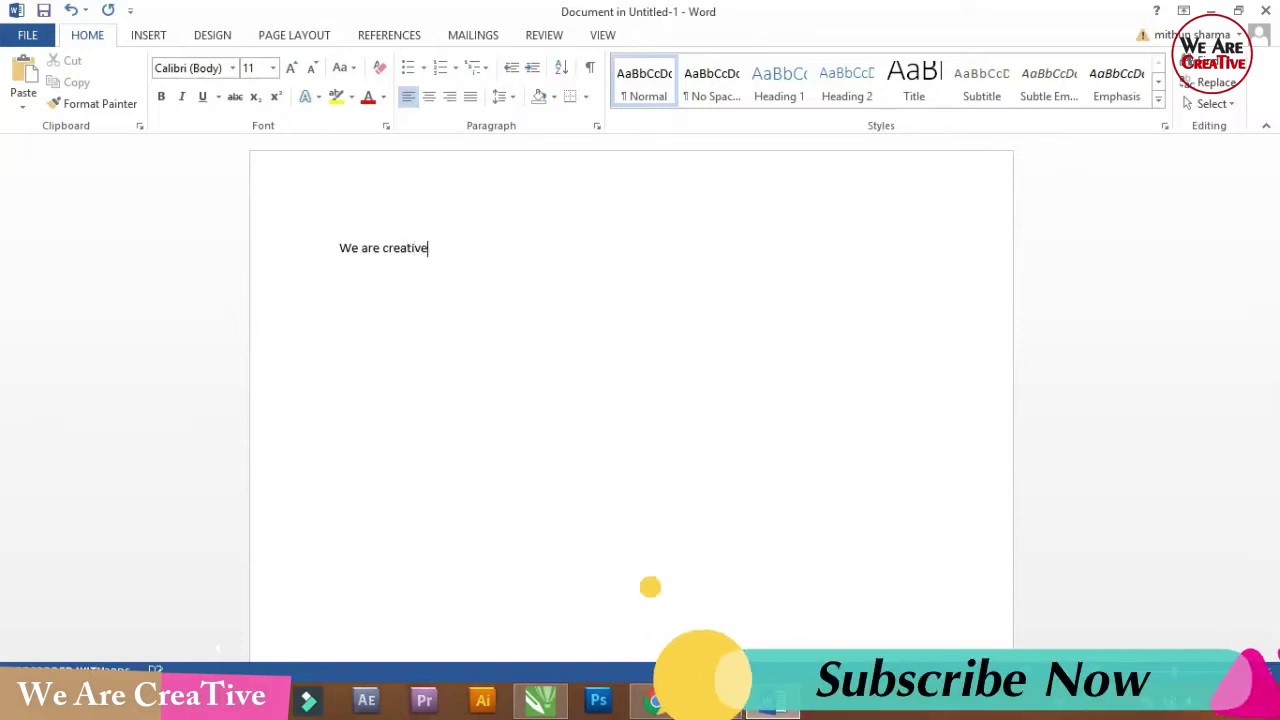
drag(449, 246, 331, 241)
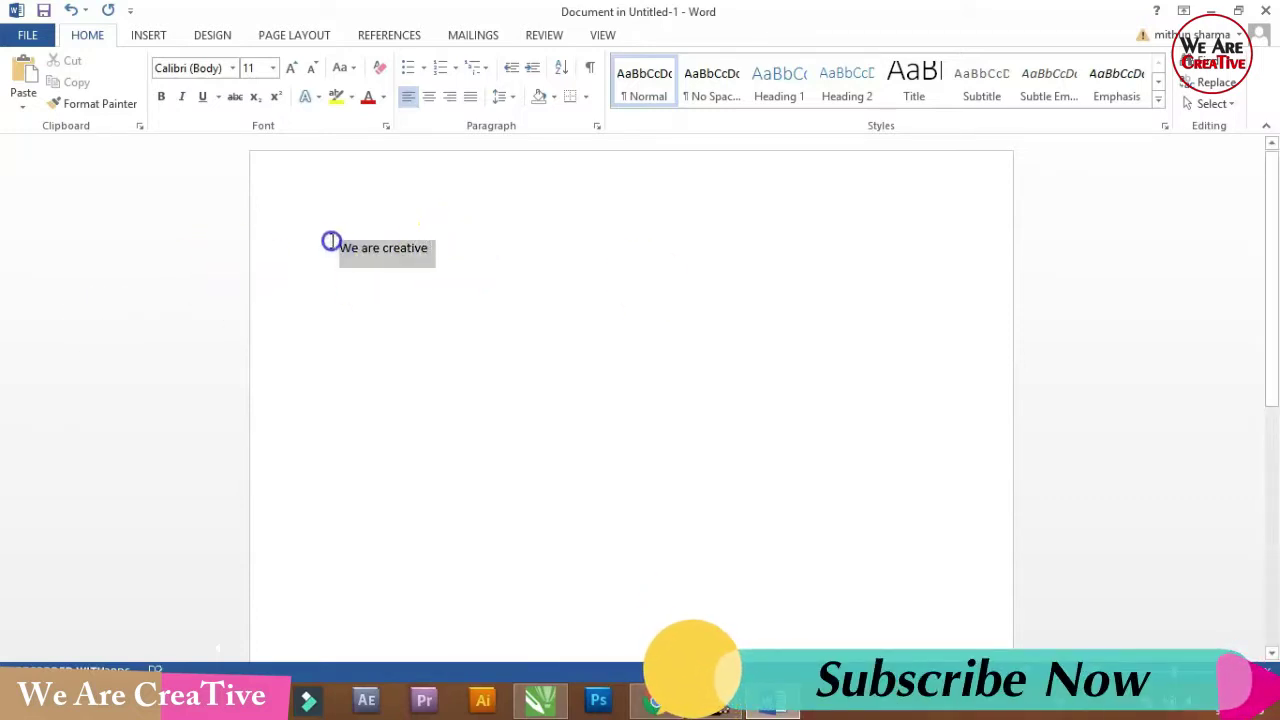
click(272, 67)
click(252, 357)
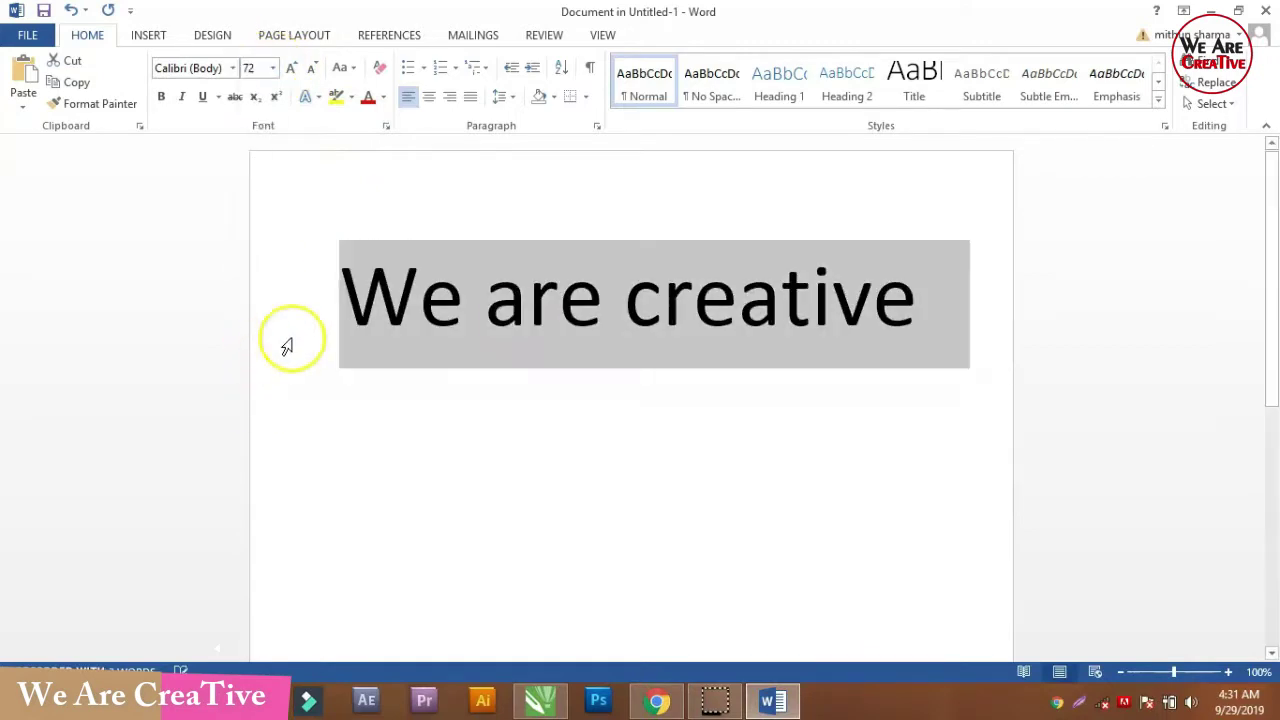
click(877, 160)
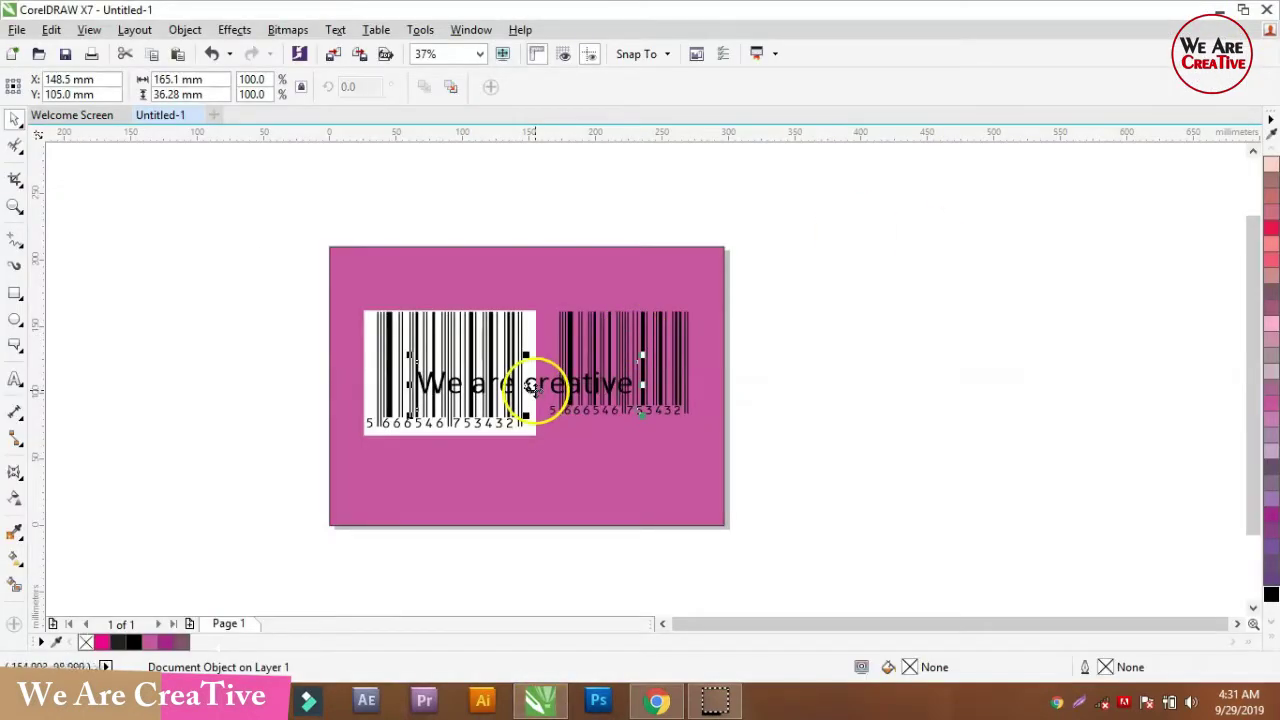
Move the embedded "We are creative" object below the two barcodes and enlarge it proportionally to about 113.5%.
drag(533, 388, 523, 489)
scroll(523, 489, up, 3)
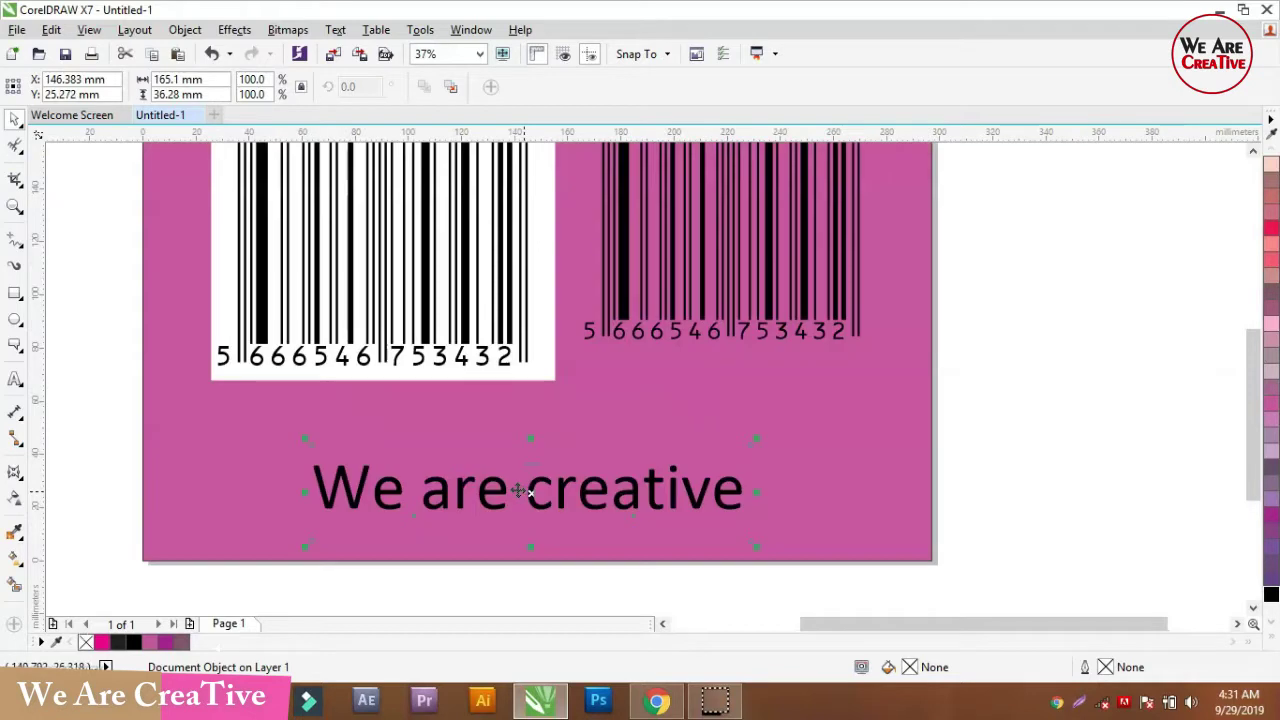
drag(757, 438, 814, 403)
scroll(728, 446, down, 5)
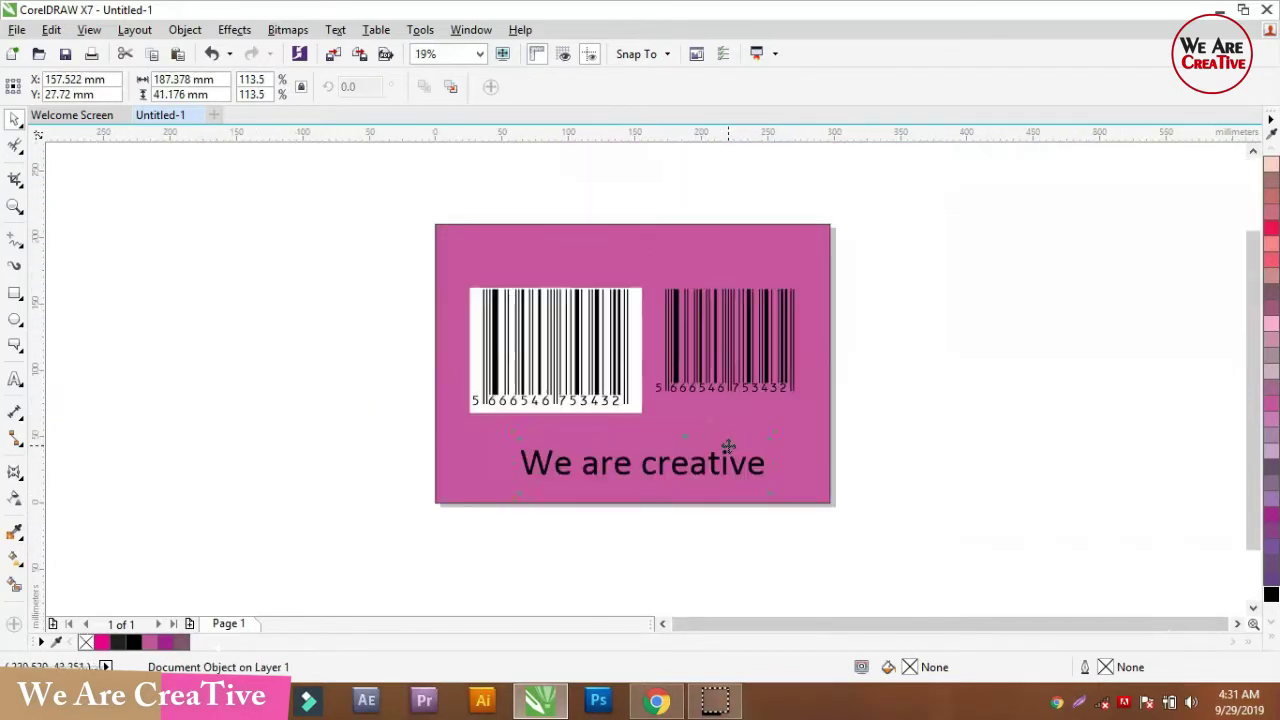
Clear the page by deleting both barcodes, the "We are creative" object and the pink background rectangle.
click(1042, 320)
drag(391, 246, 878, 492)
key(Delete)
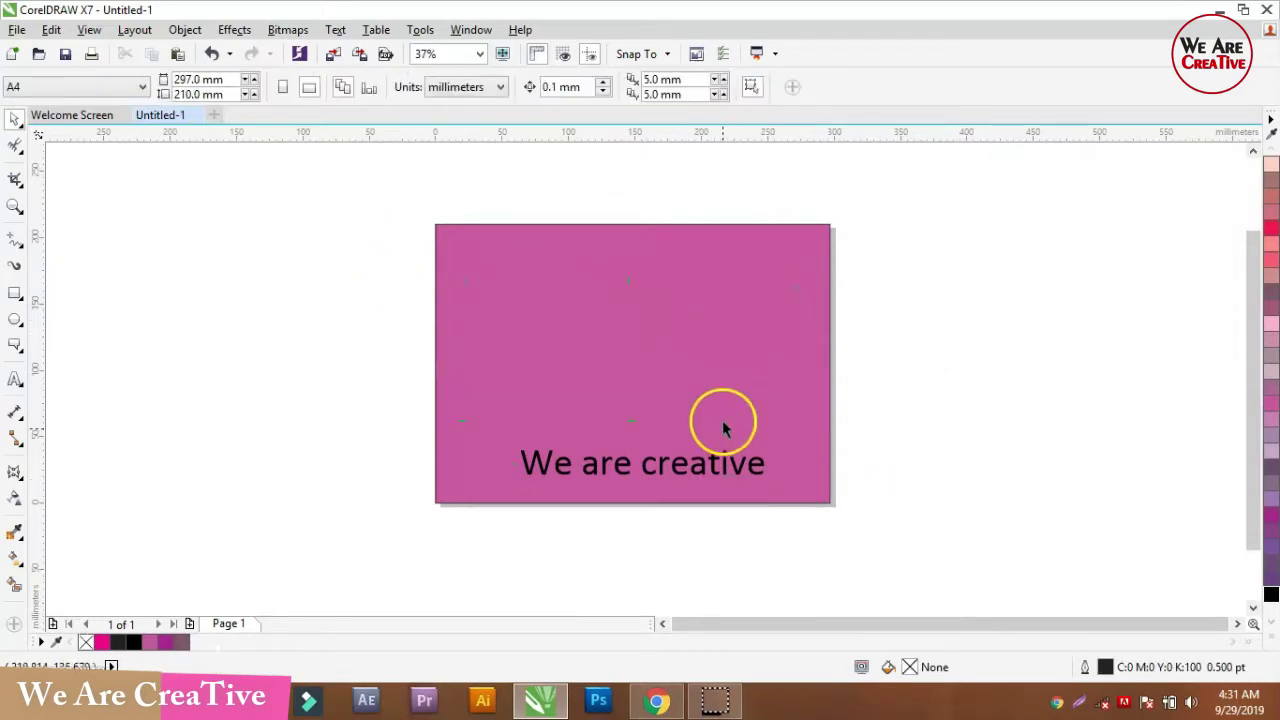
click(714, 463)
key(Delete)
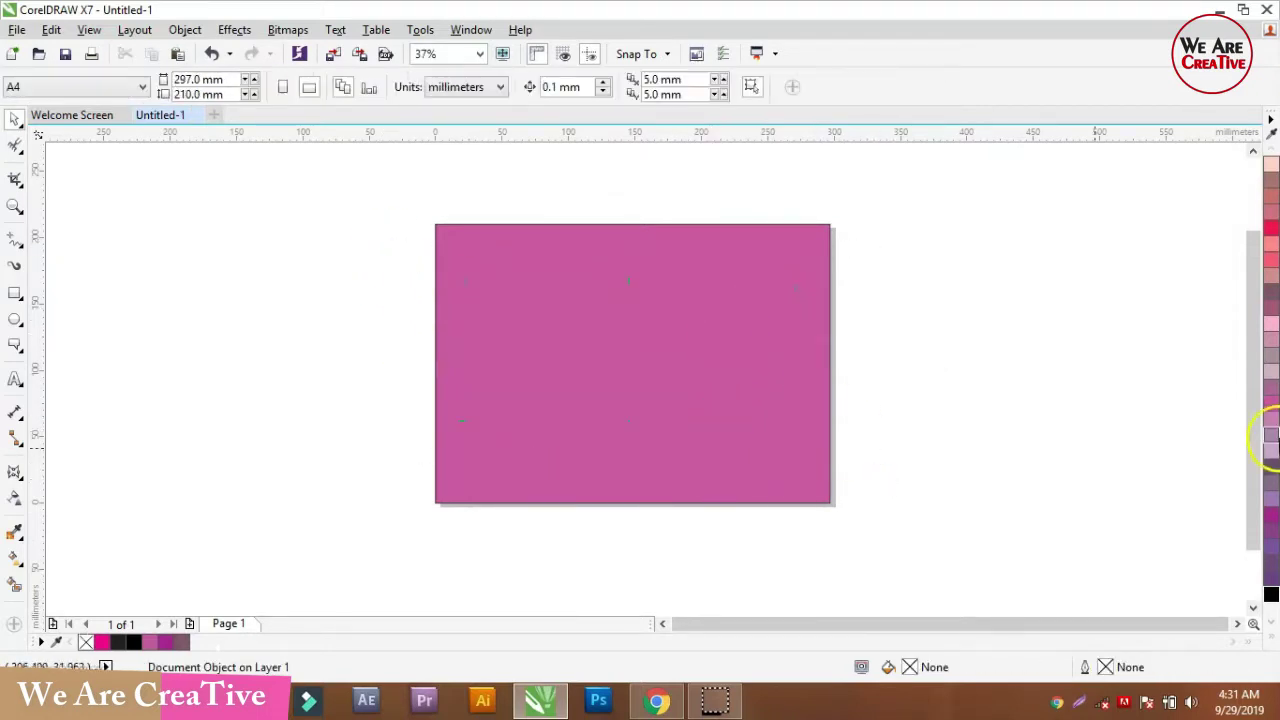
click(773, 400)
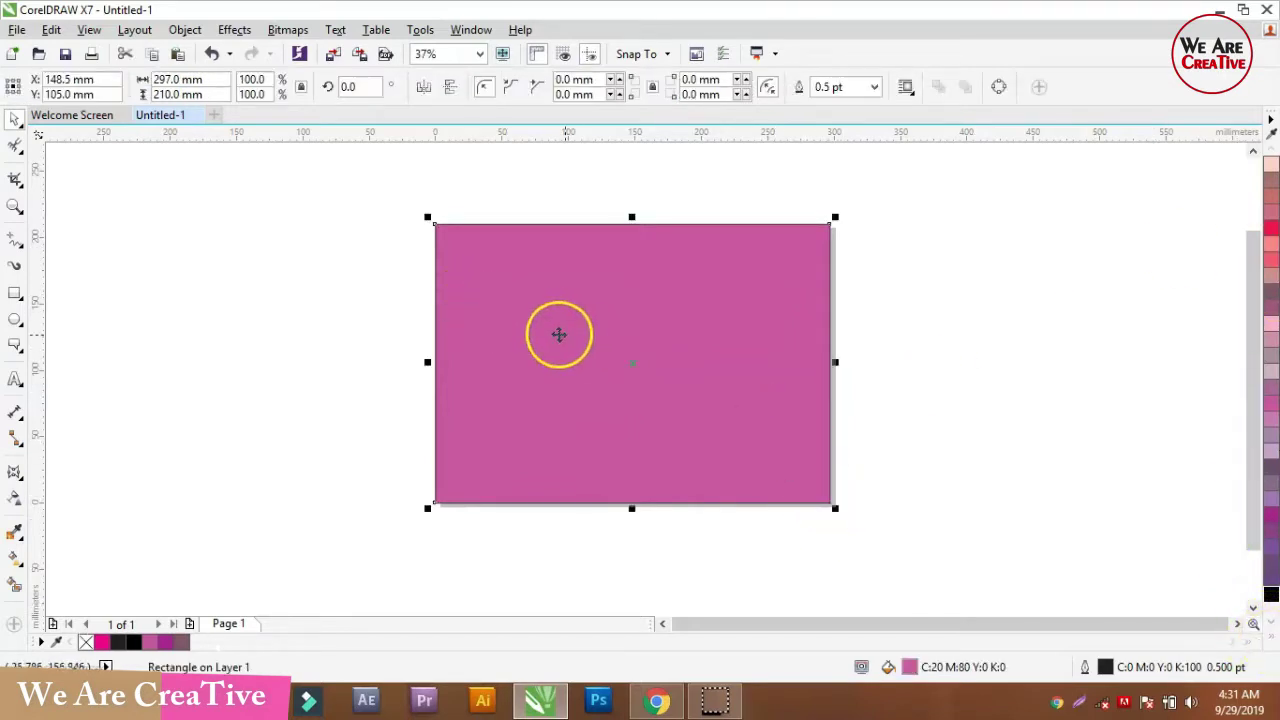
key(Delete)
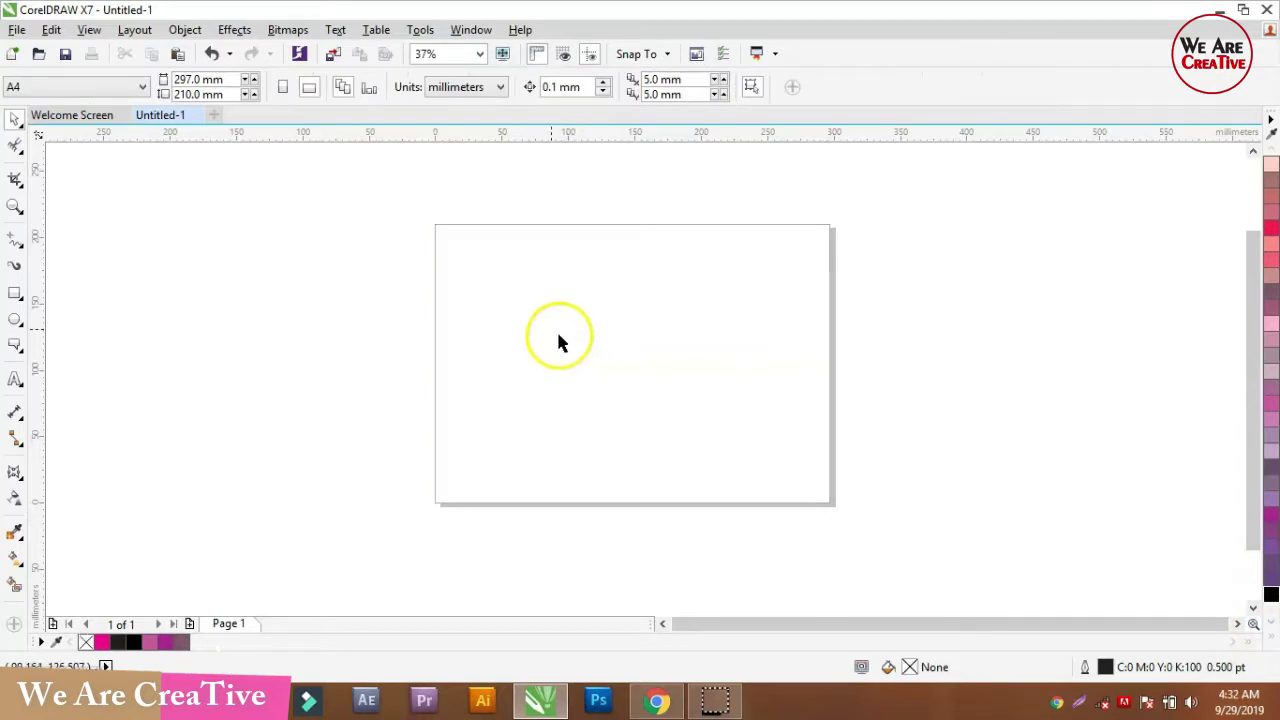
Insert a new OpenDocument Presentation object into the empty page.
click(184, 29)
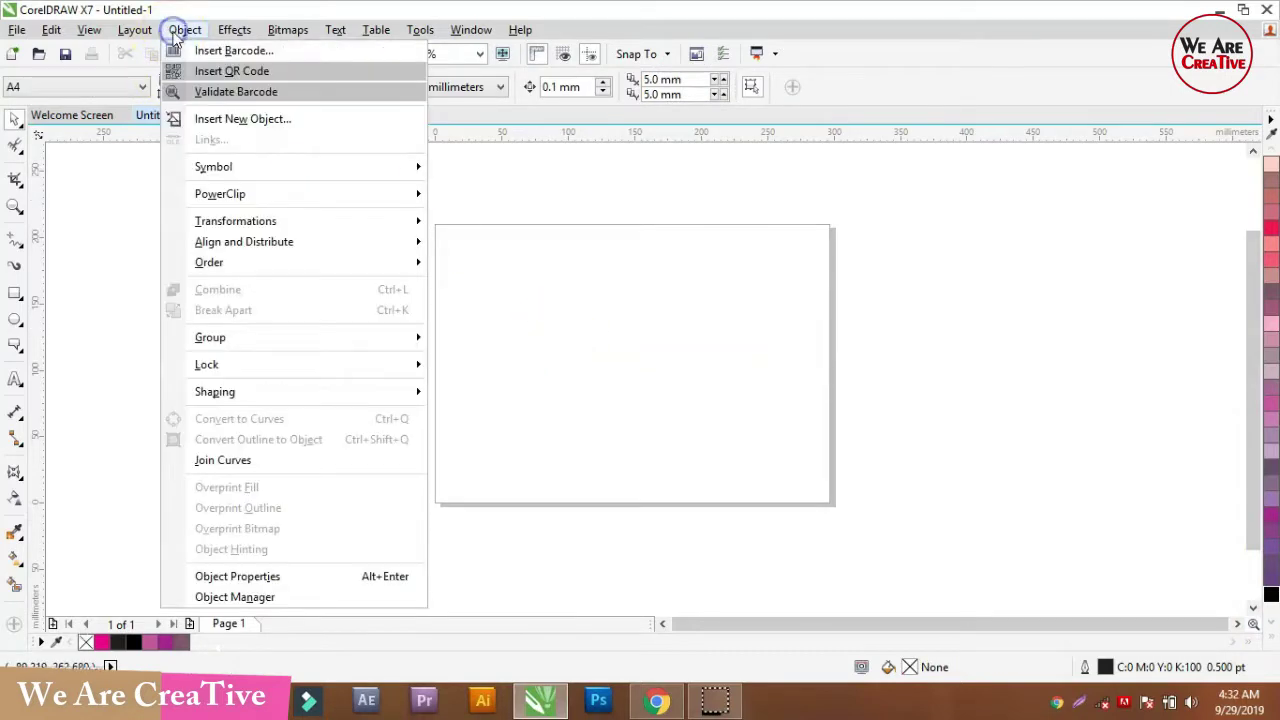
click(262, 120)
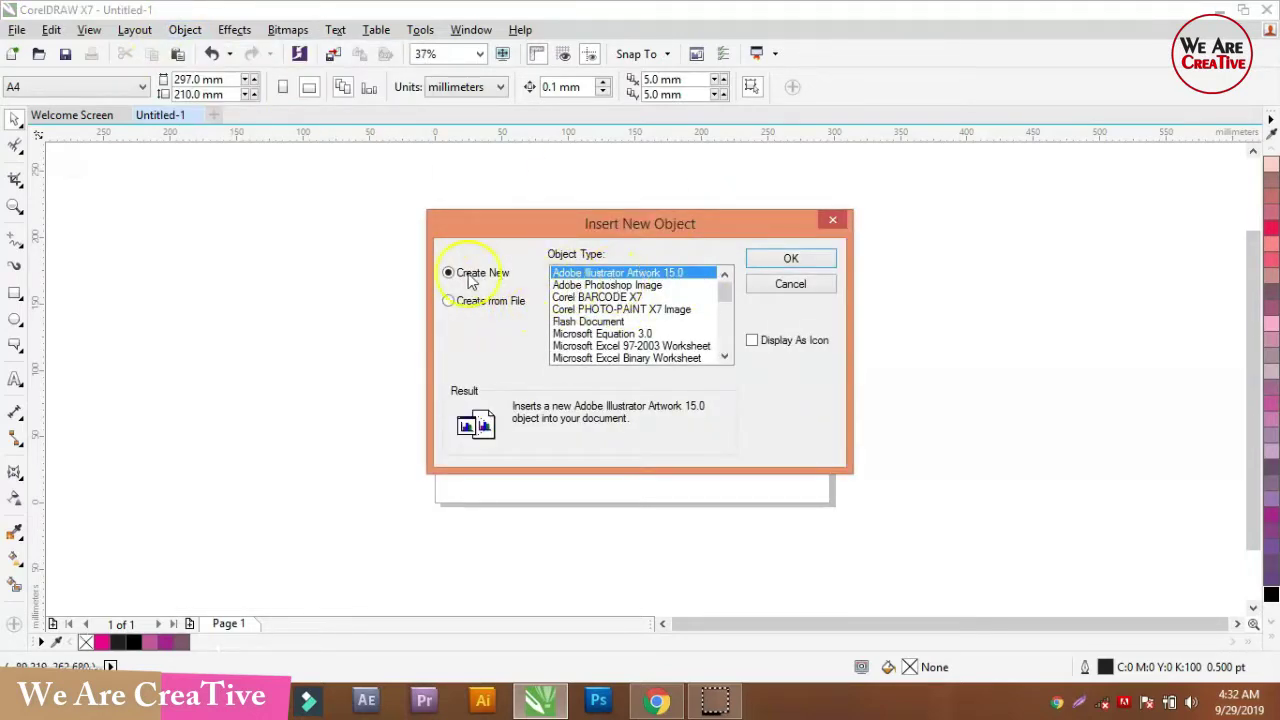
click(615, 333)
scroll(635, 333, down, 1)
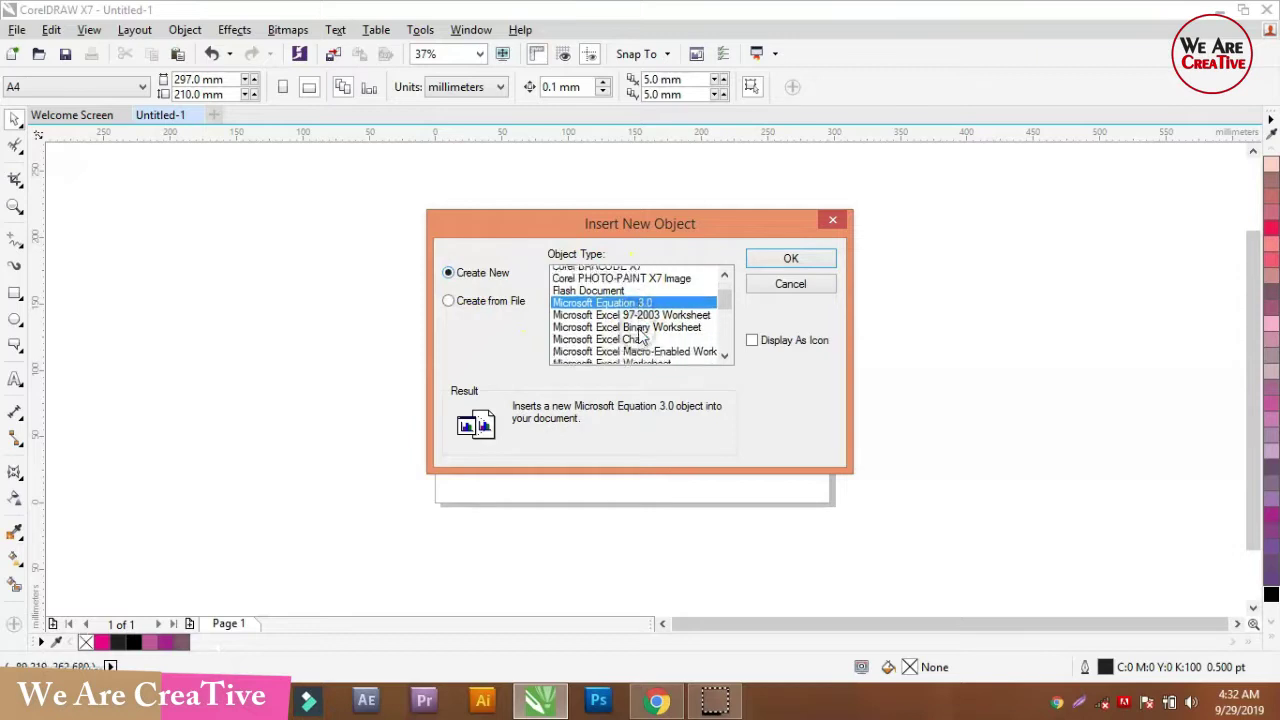
click(637, 335)
scroll(637, 337, down, 1)
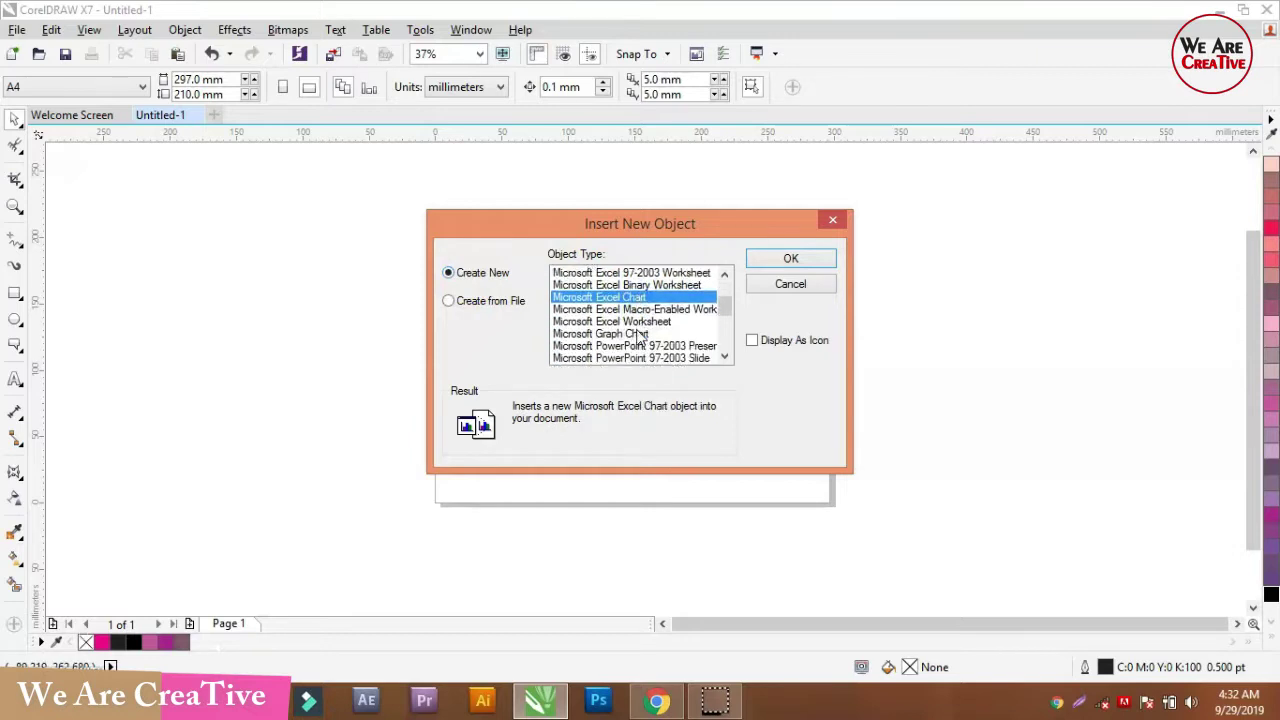
click(607, 338)
scroll(608, 342, down, 3)
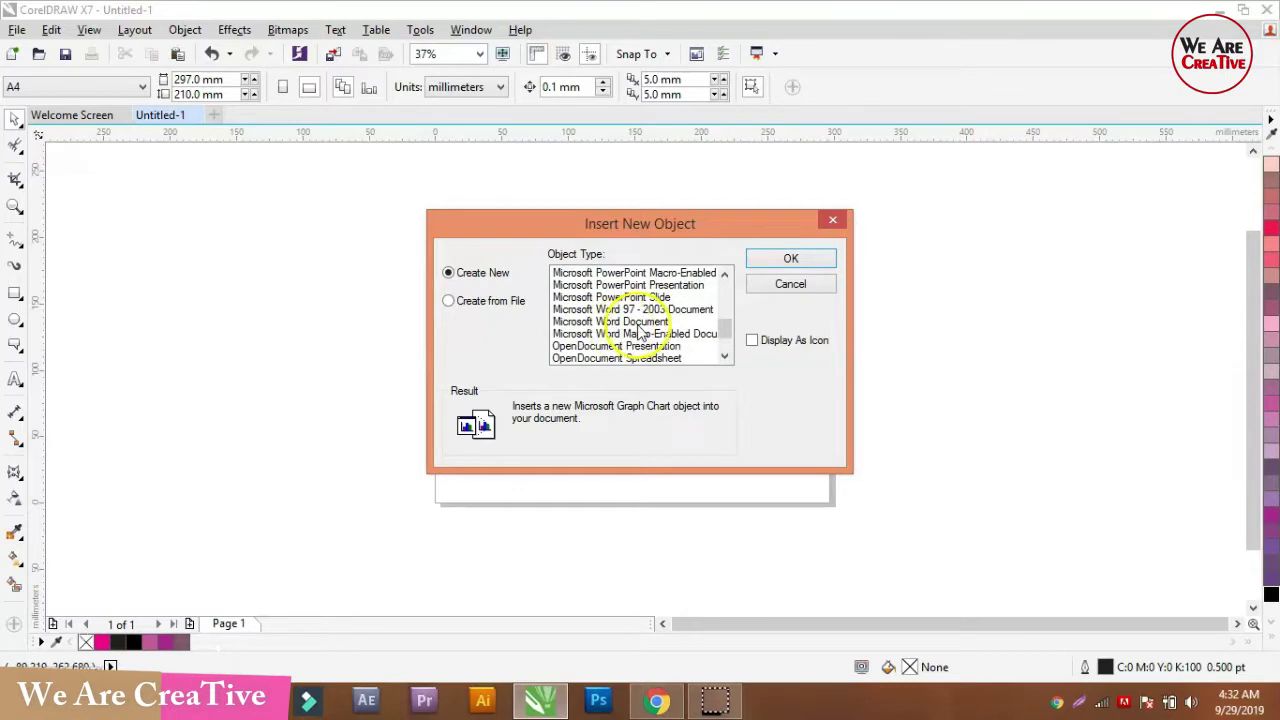
scroll(640, 333, down, 1)
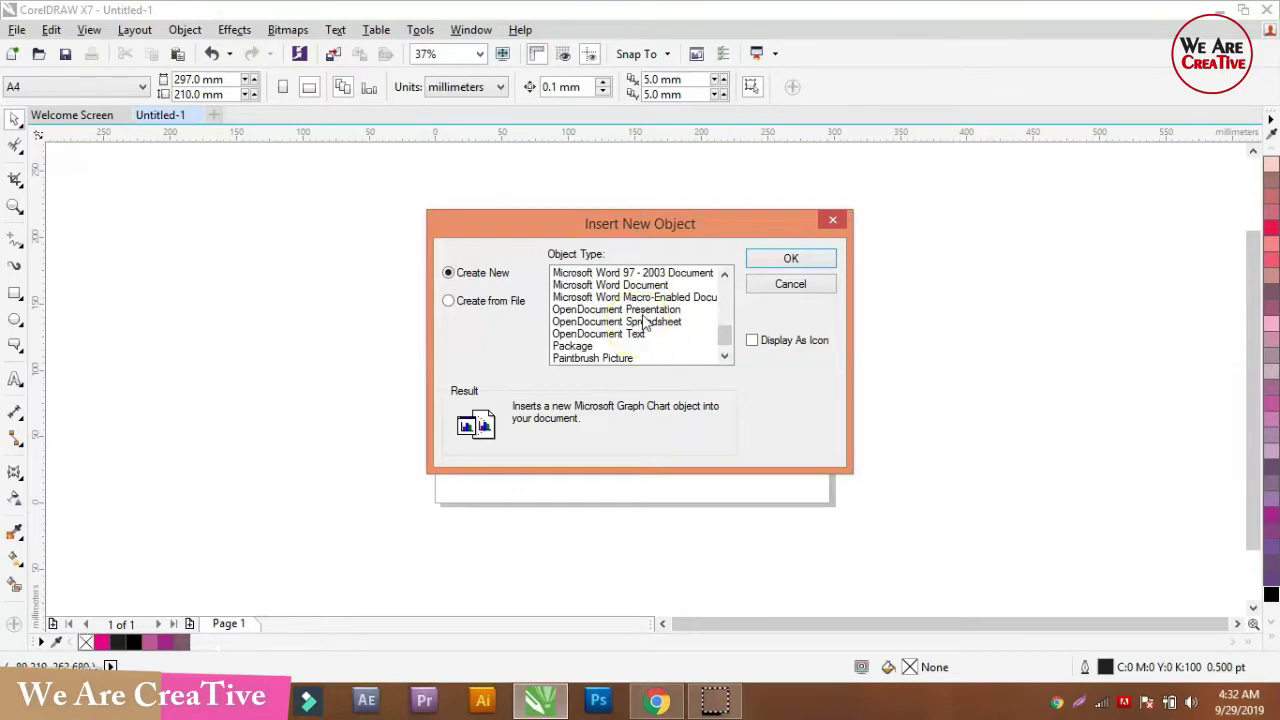
click(640, 311)
click(791, 258)
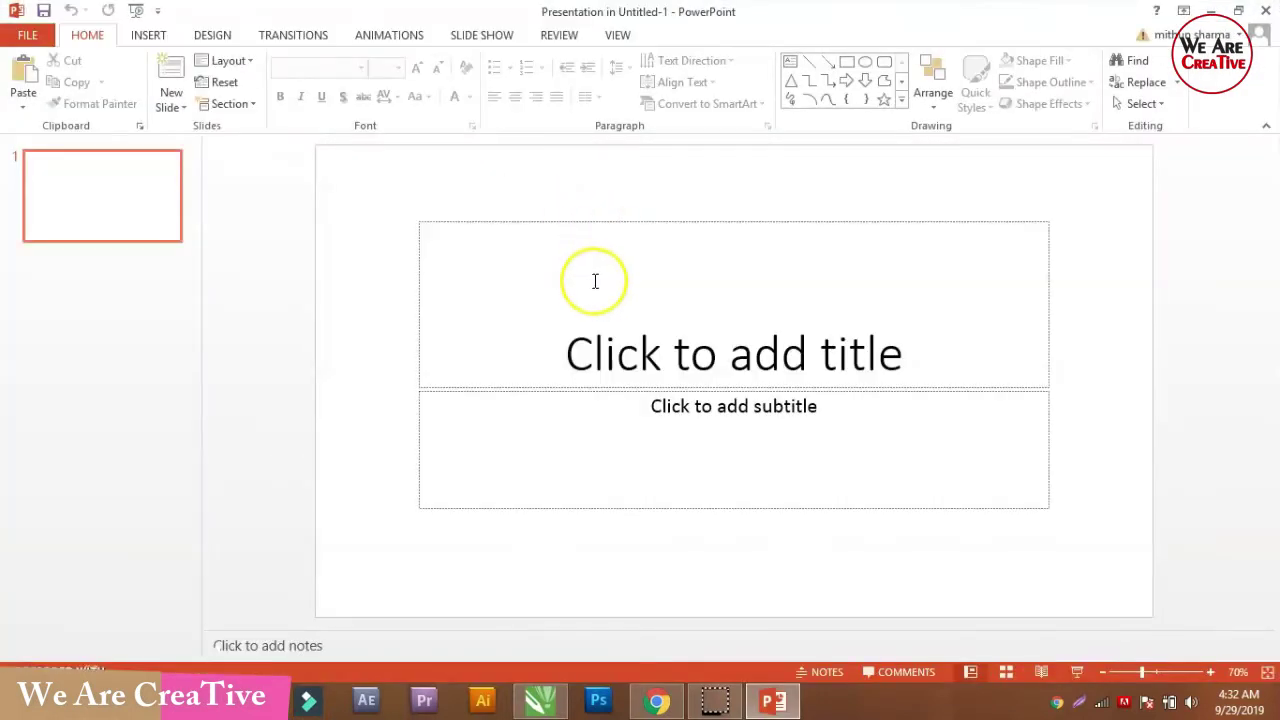
Enter "We are" as the slide title and close the presentation to return to the CorelDRAW page.
click(596, 281)
text(we are)
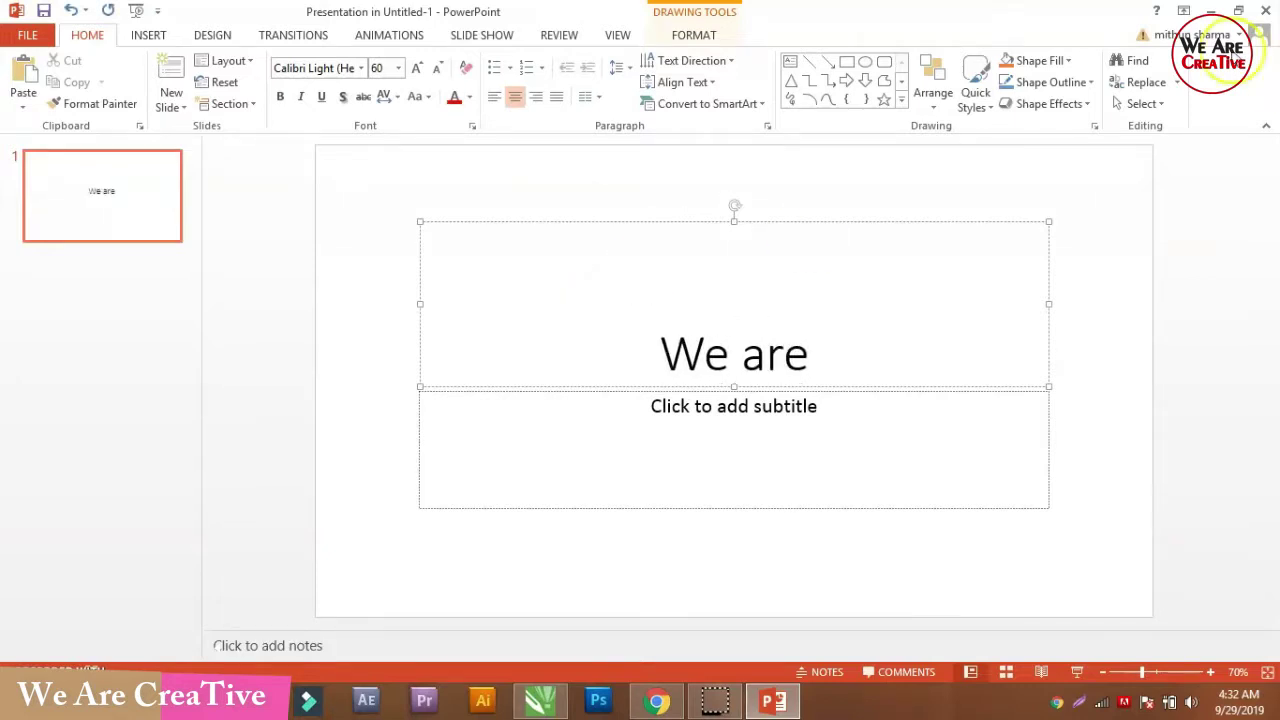
click(1265, 10)
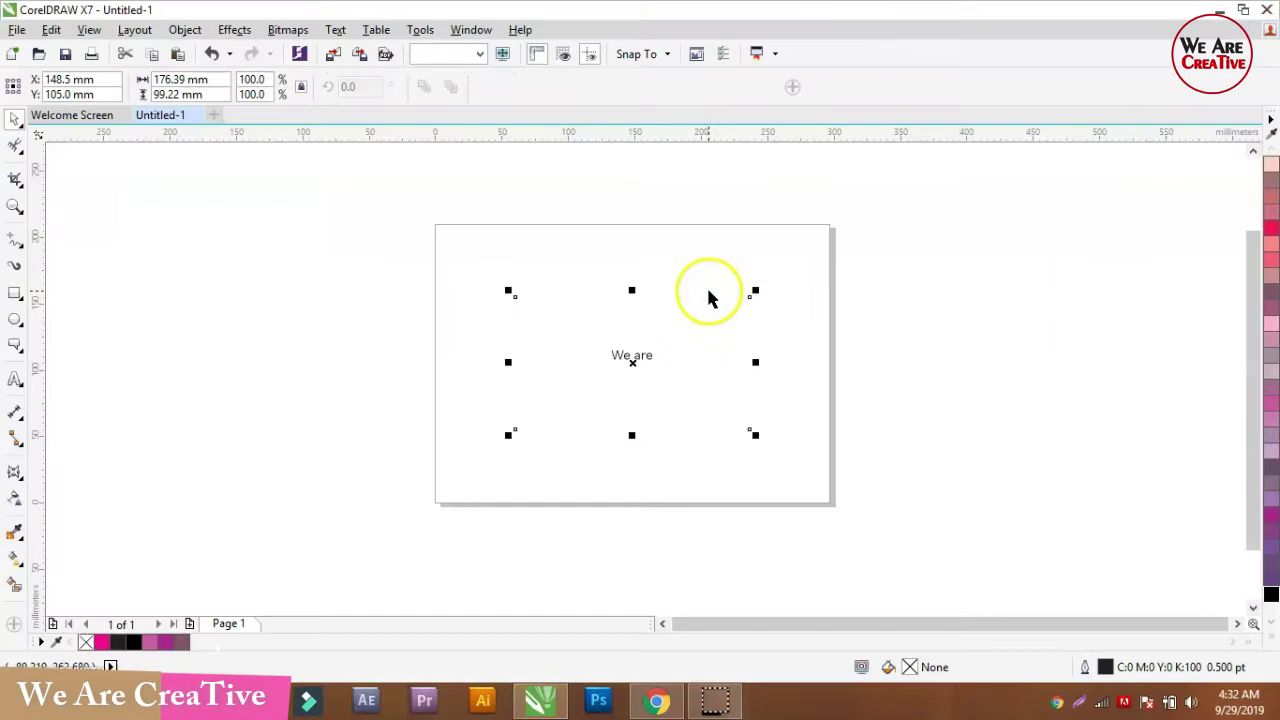
Enlarge the embedded presentation object to about 136.8% while shifting it toward the page's left side, and delete it.
drag(749, 294, 845, 228)
drag(734, 309, 671, 334)
scroll(662, 356, up, 2)
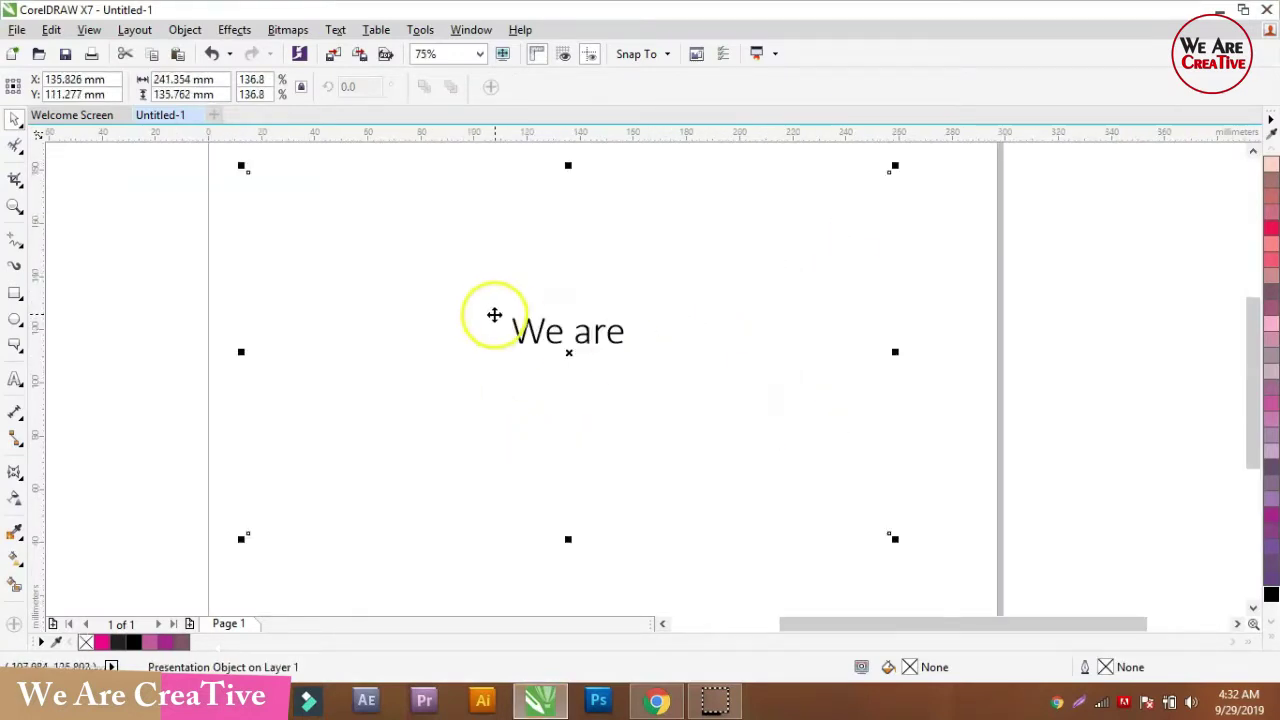
scroll(505, 314, up, 2)
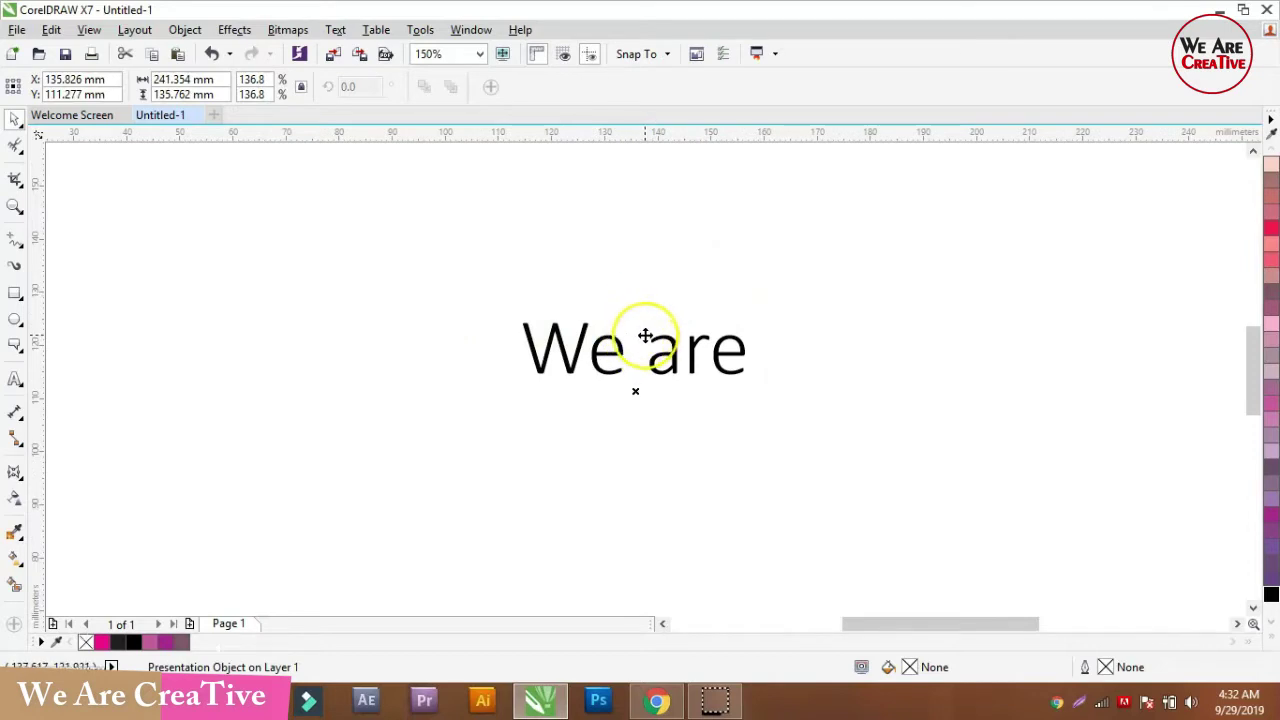
scroll(644, 340, down, 4)
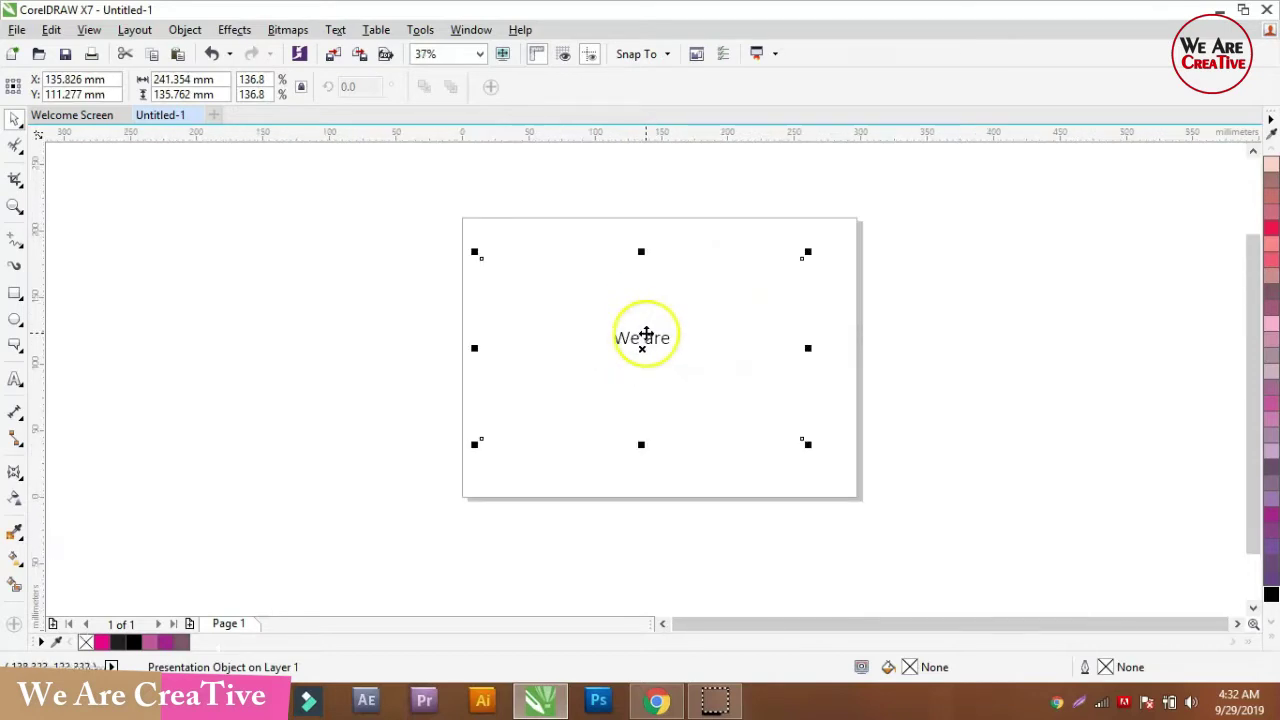
key(Delete)
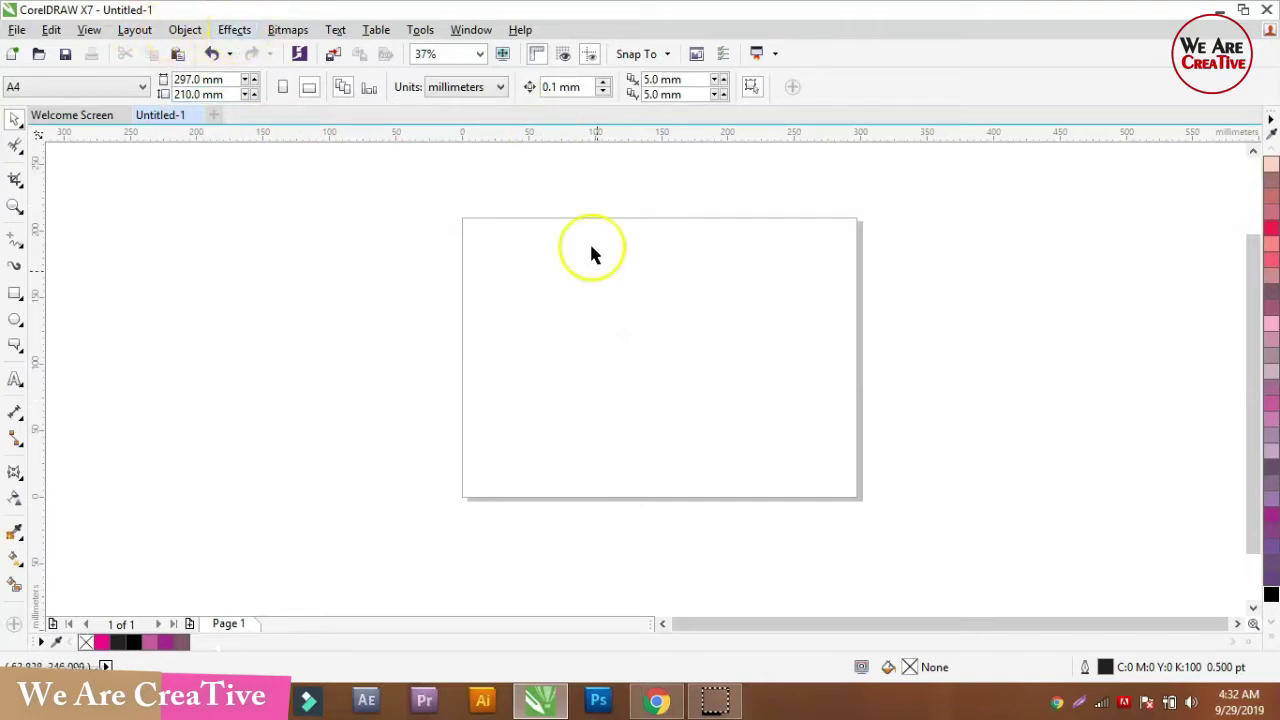
Insert the existing Word résumé document from the Desktop folder into the empty page as a new object created from file.
click(183, 30)
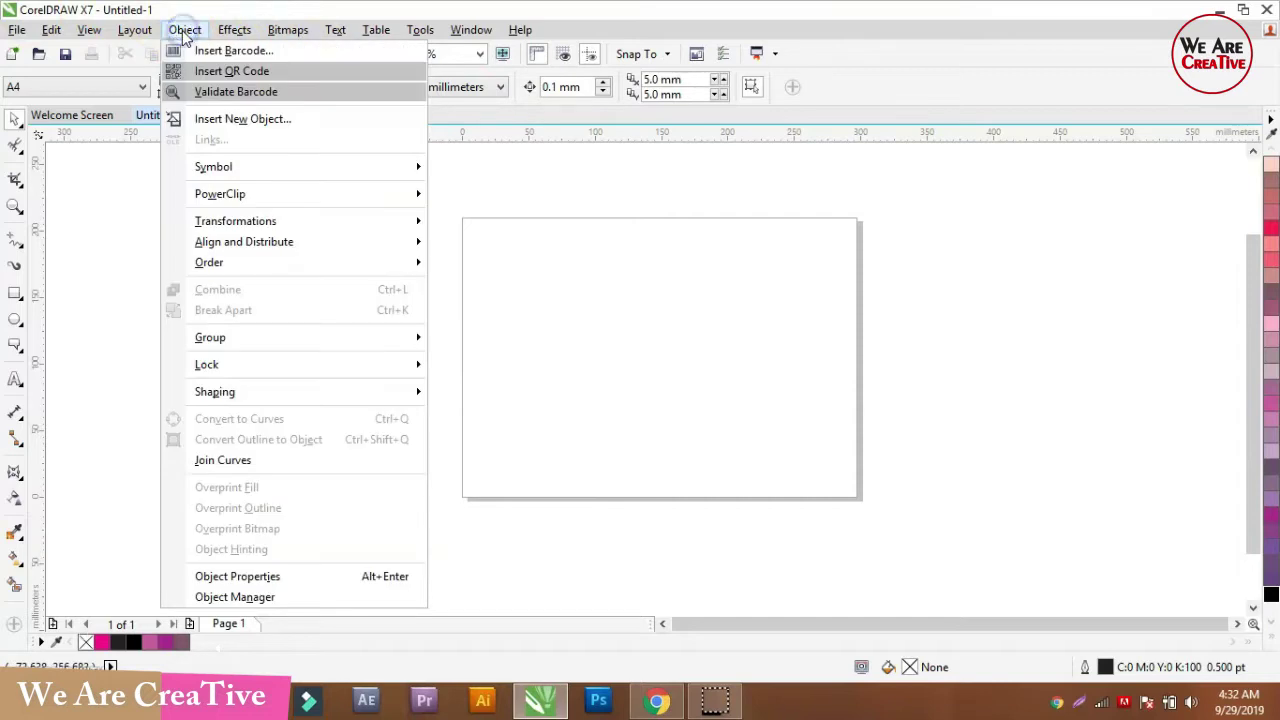
click(229, 127)
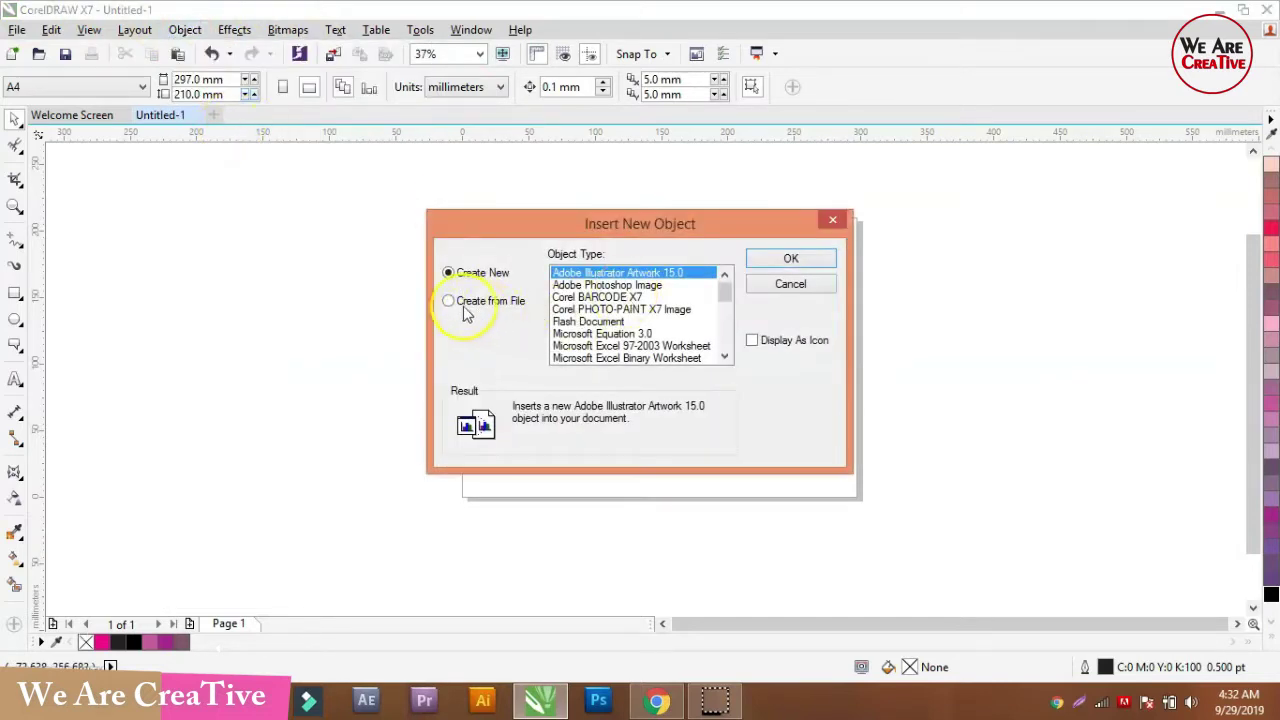
click(452, 302)
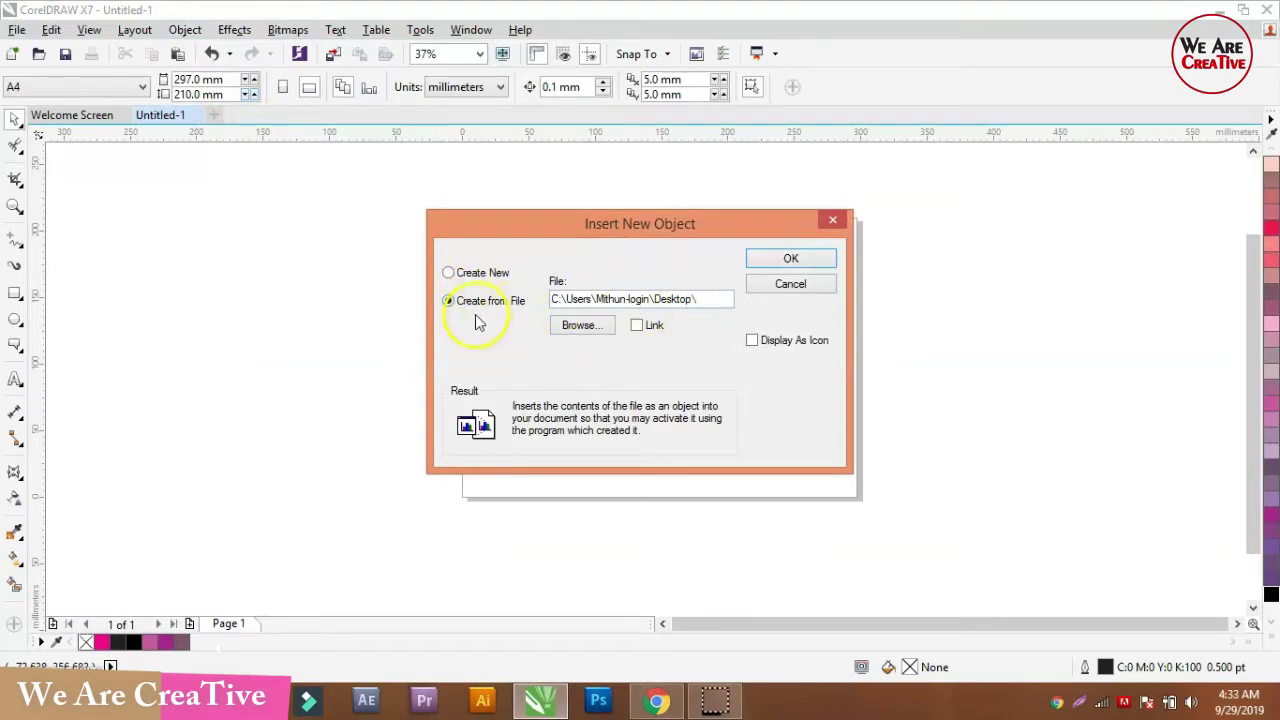
click(577, 326)
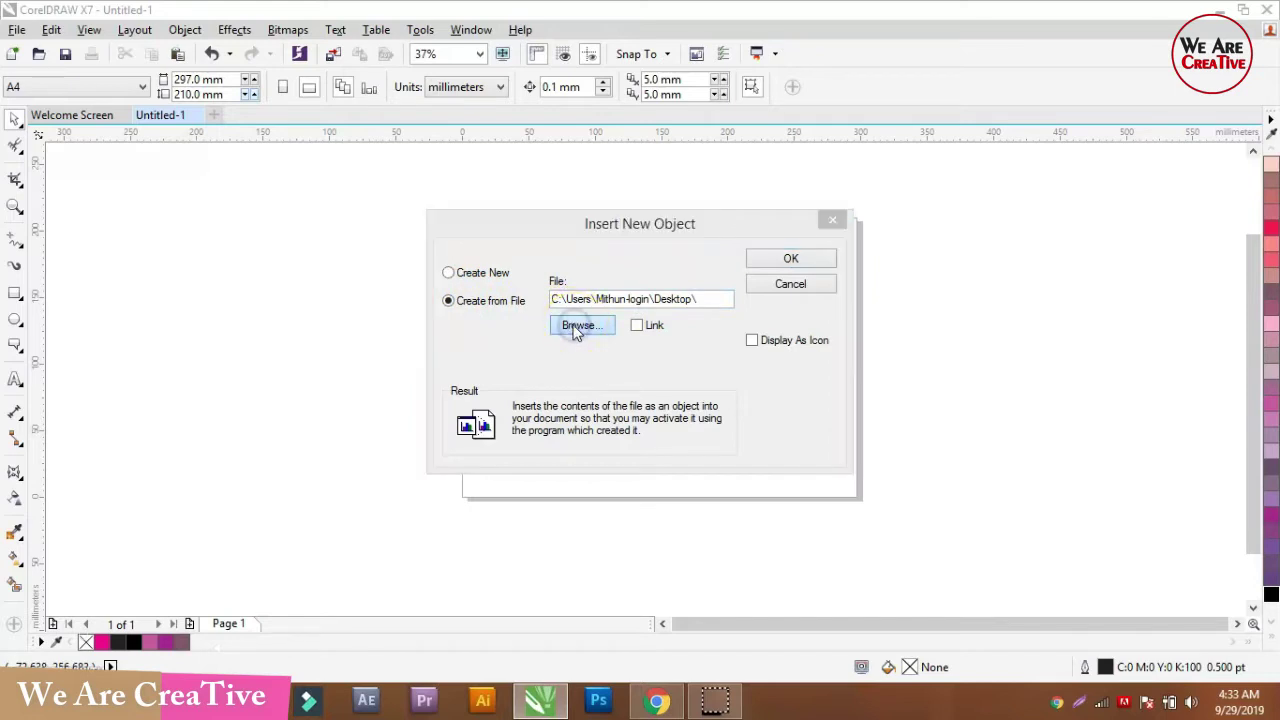
drag(952, 240, 938, 385)
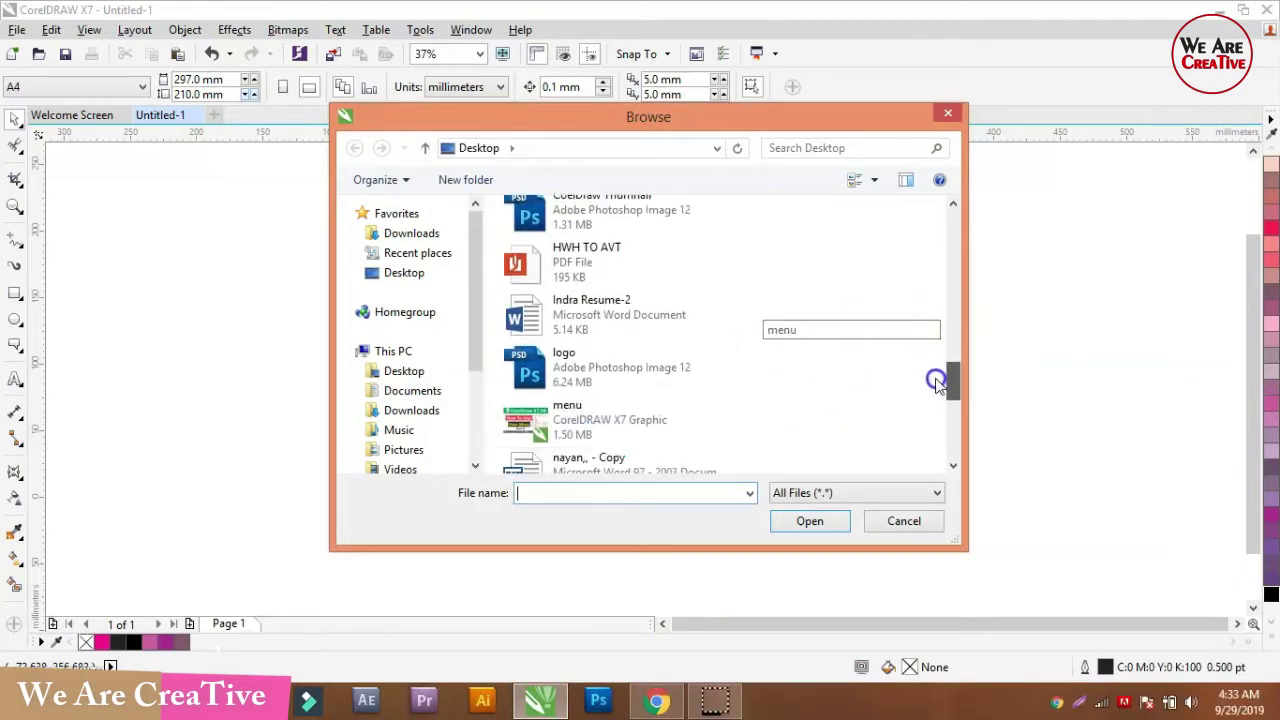
click(588, 340)
click(810, 520)
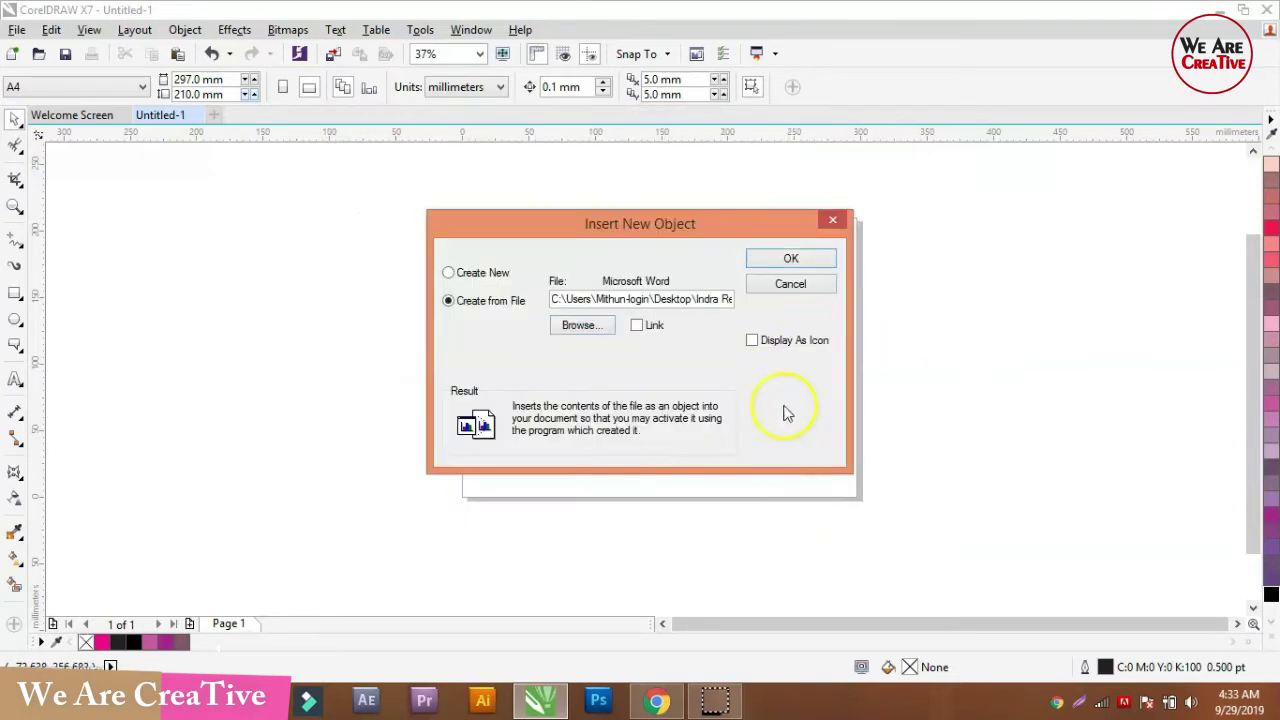
click(790, 260)
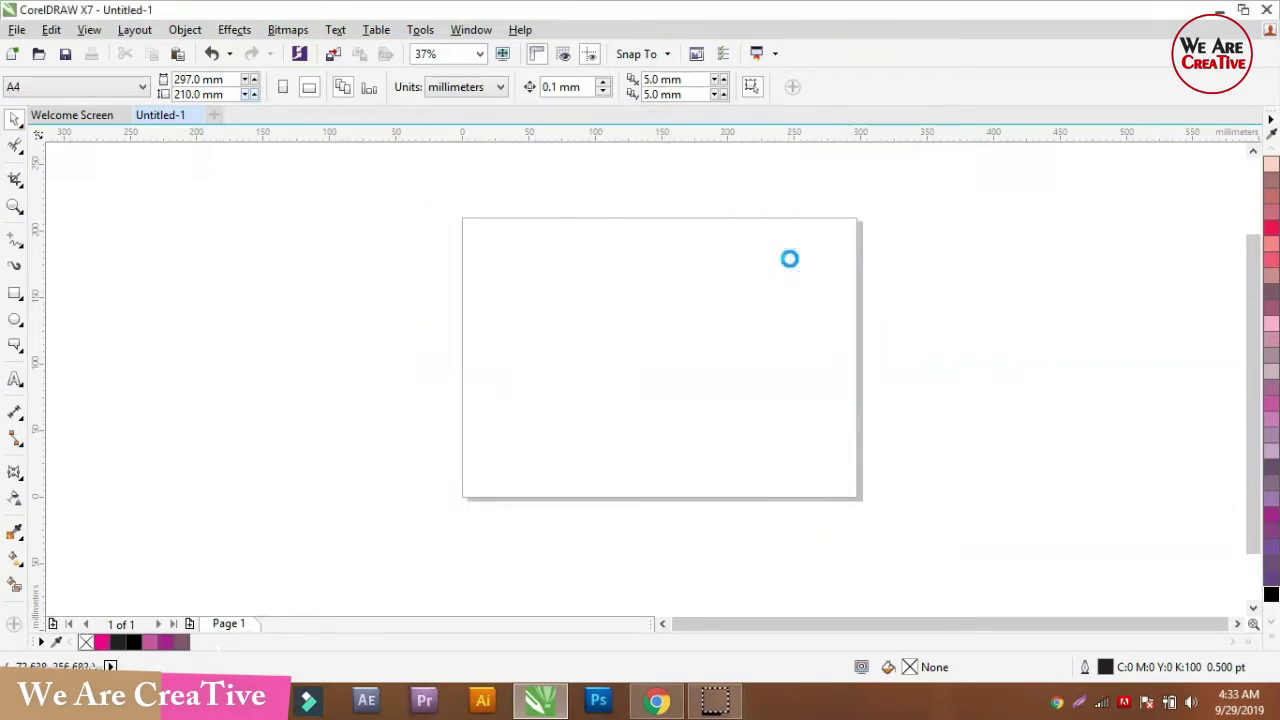